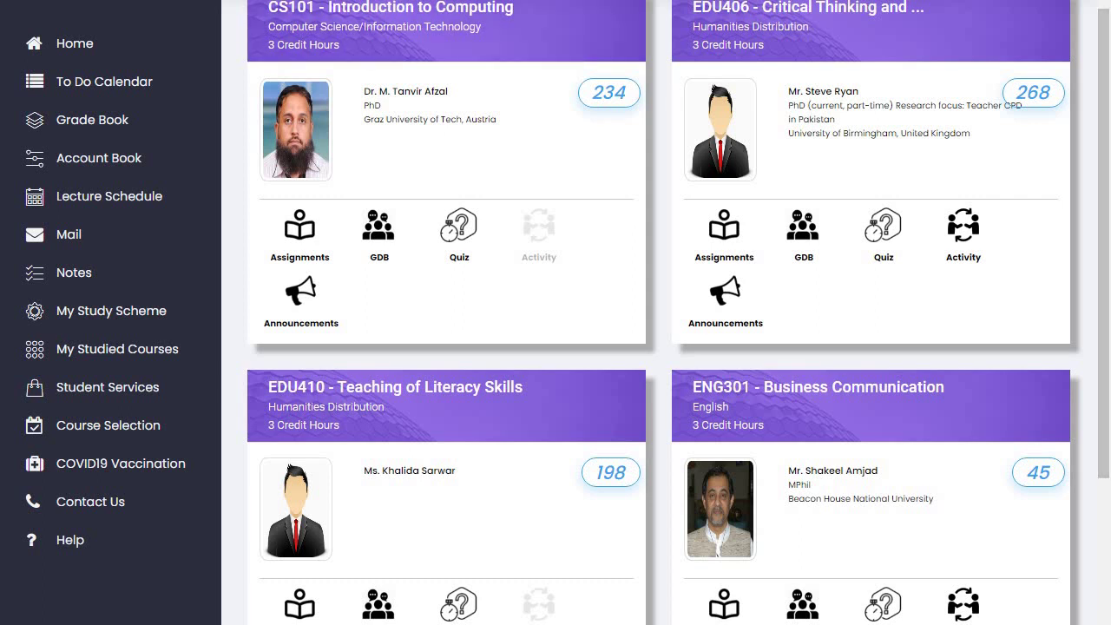
Open the CS101 - Introduction to Computing course and examine the assessment weights in its grading scheme
scroll(660, 313, "up", 1)
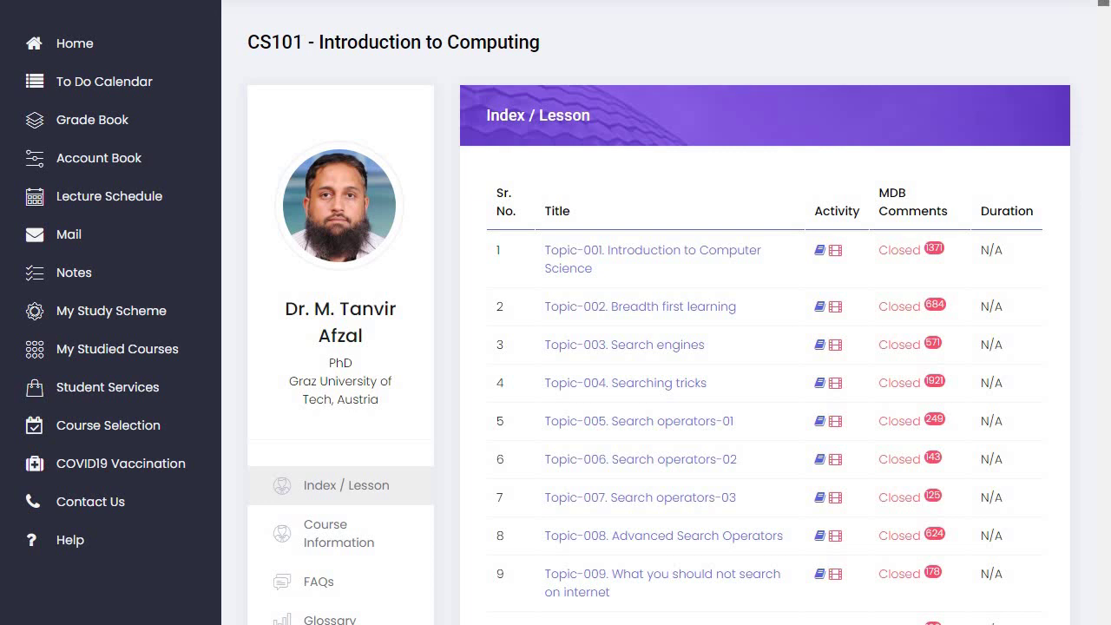
scroll(664, 176, "down", 5)
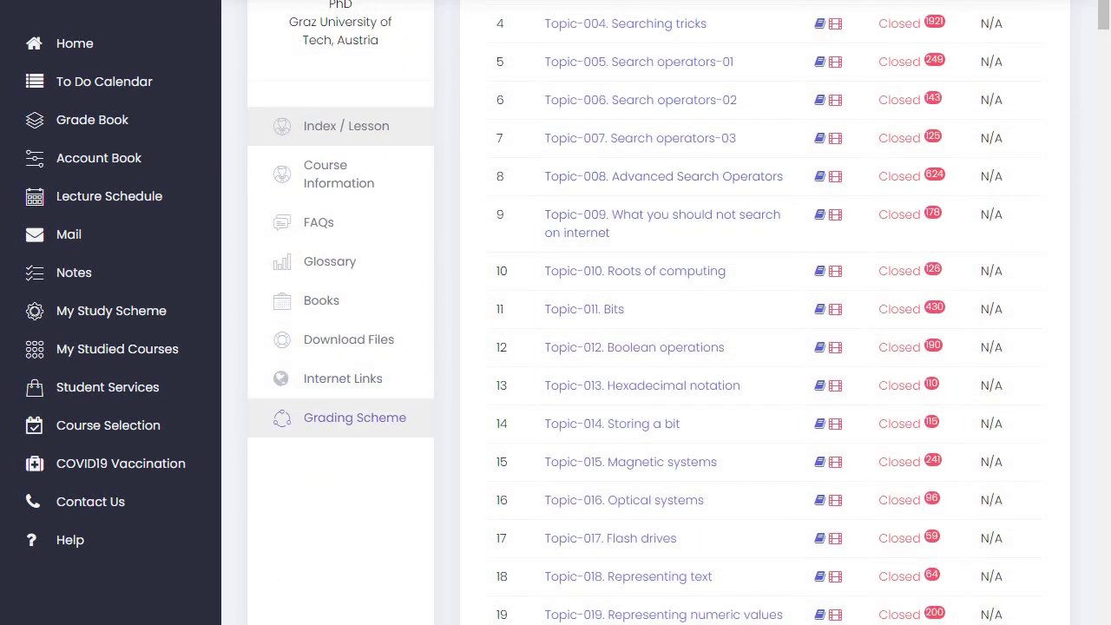
scroll(354, 418, "up", 5)
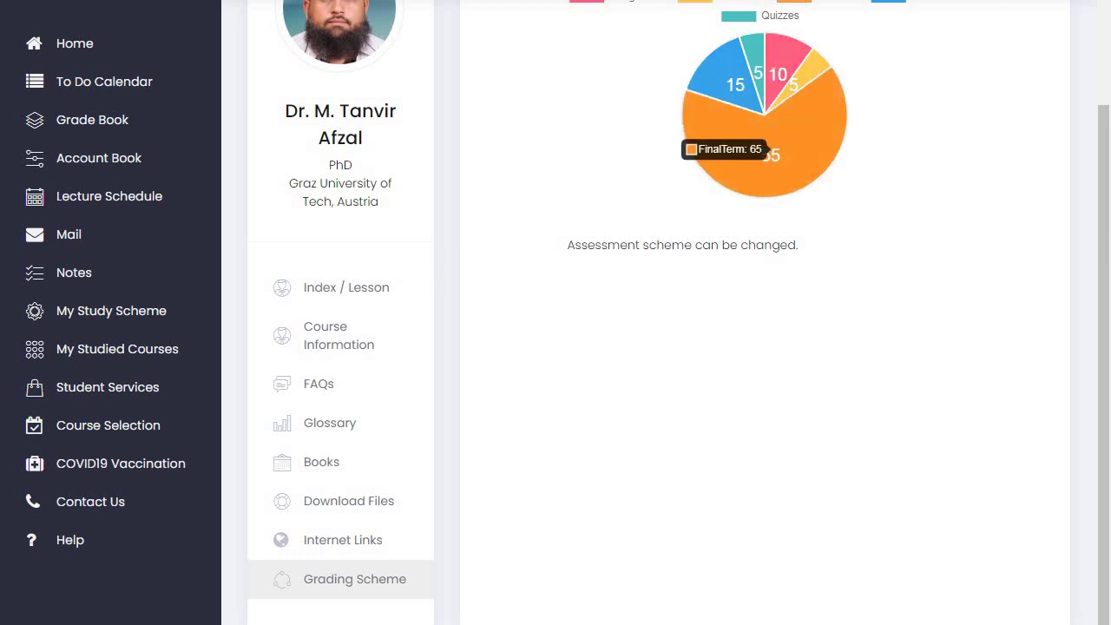
scroll(679, 313, "up", 1)
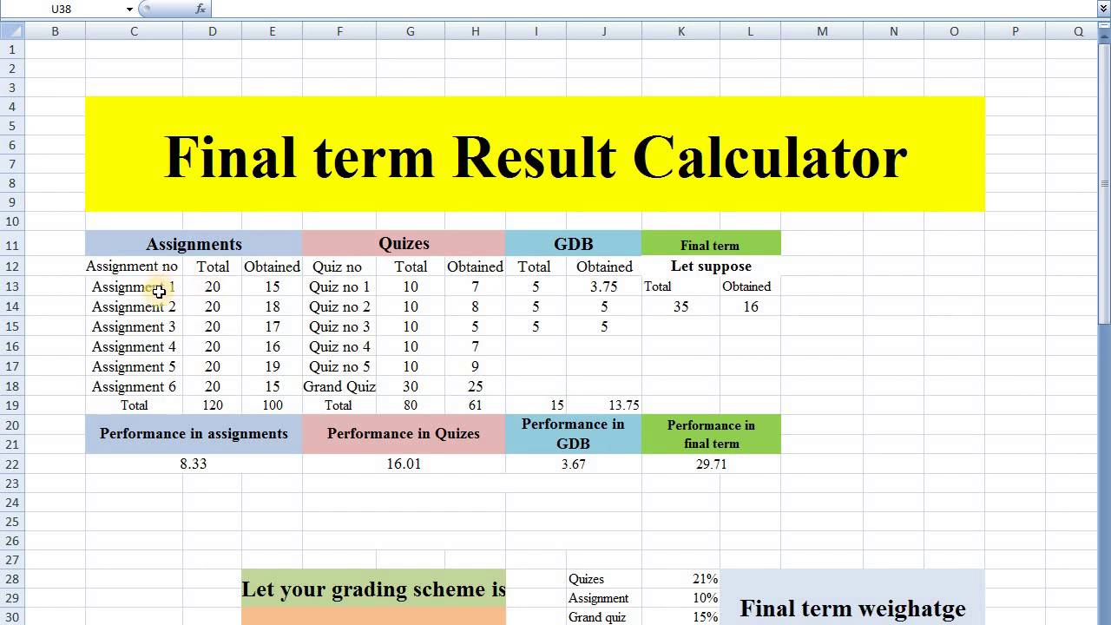
In the Excel Final term Result Calculator, set Assignment 3's total marks to 15 and obtained marks to 12
double_click(211, 328)
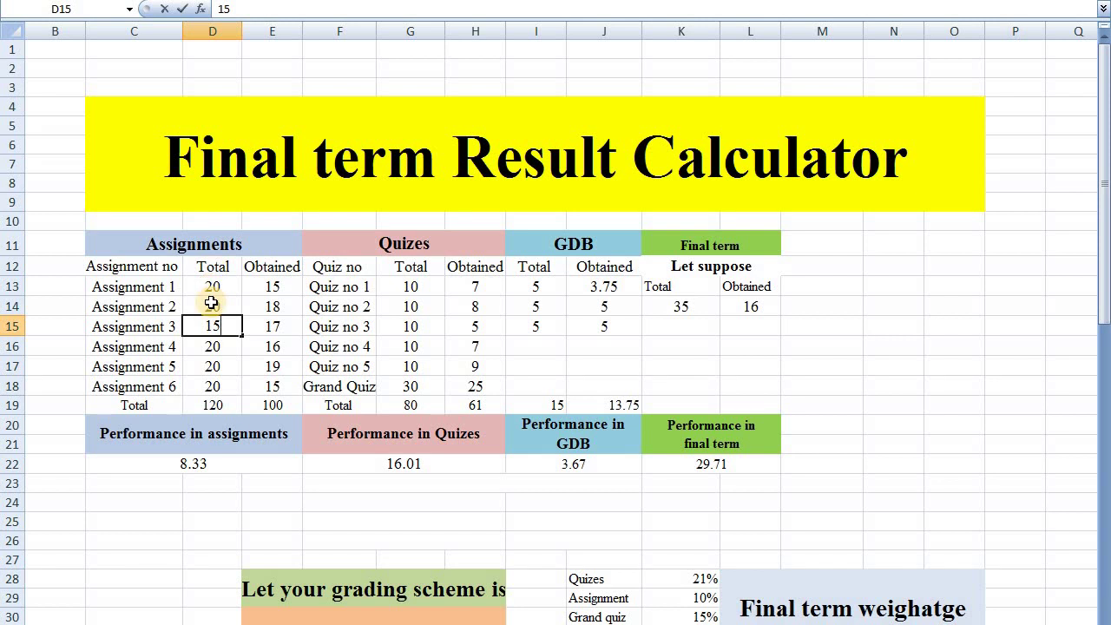
key("Return")
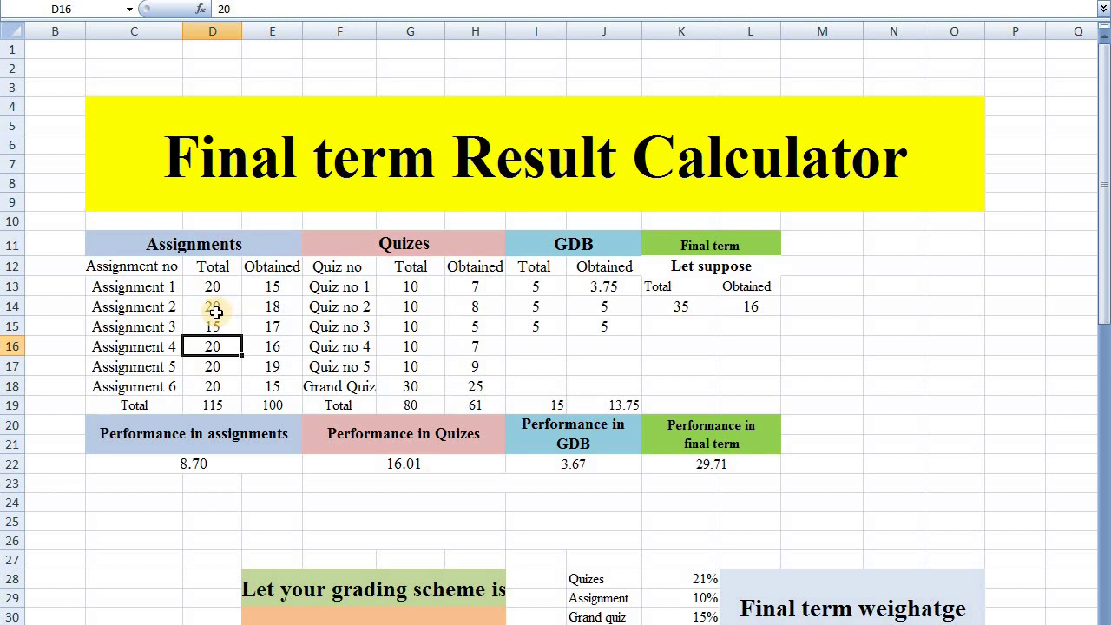
left_click(271, 330)
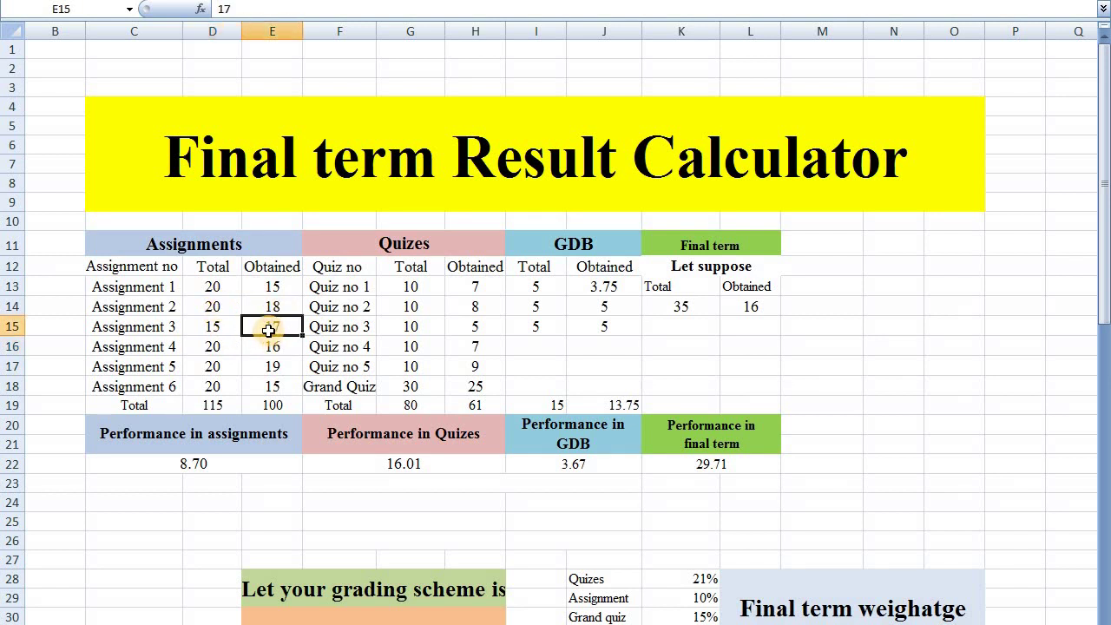
key("BackSpace")
type("12")
key("Return")
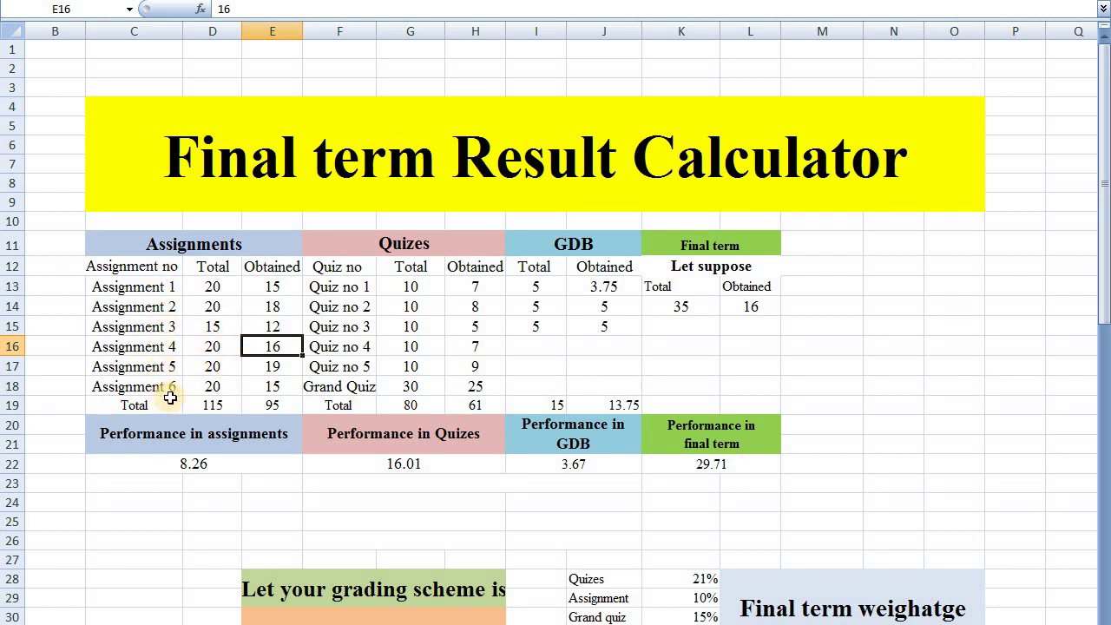
Set both the total and obtained marks of Assignment 4 to 0
left_click(213, 346)
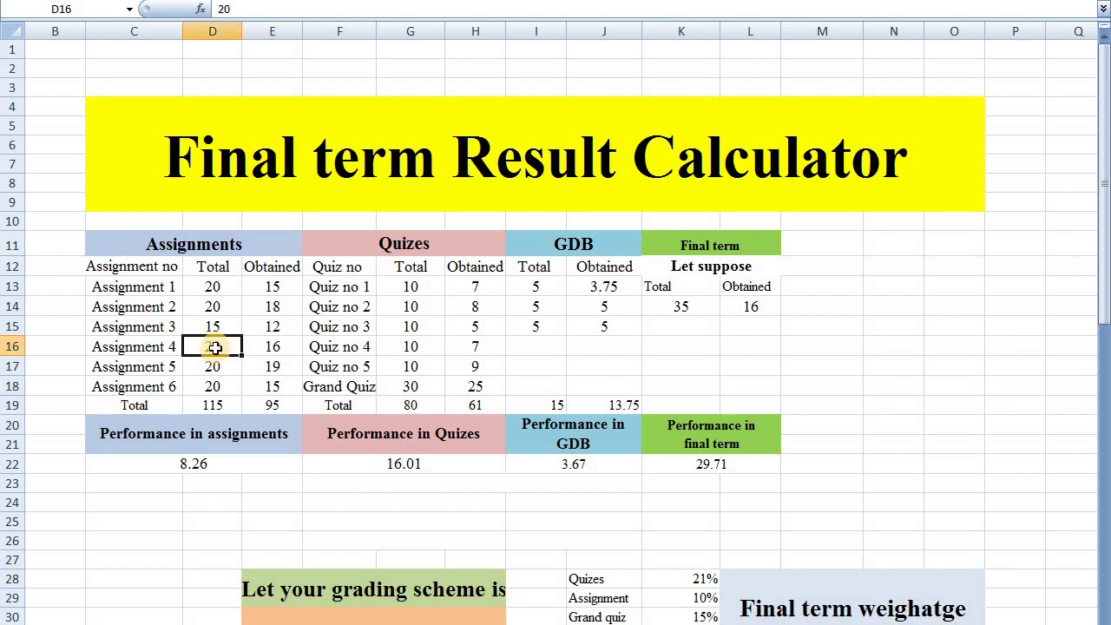
type("0")
left_click(258, 347)
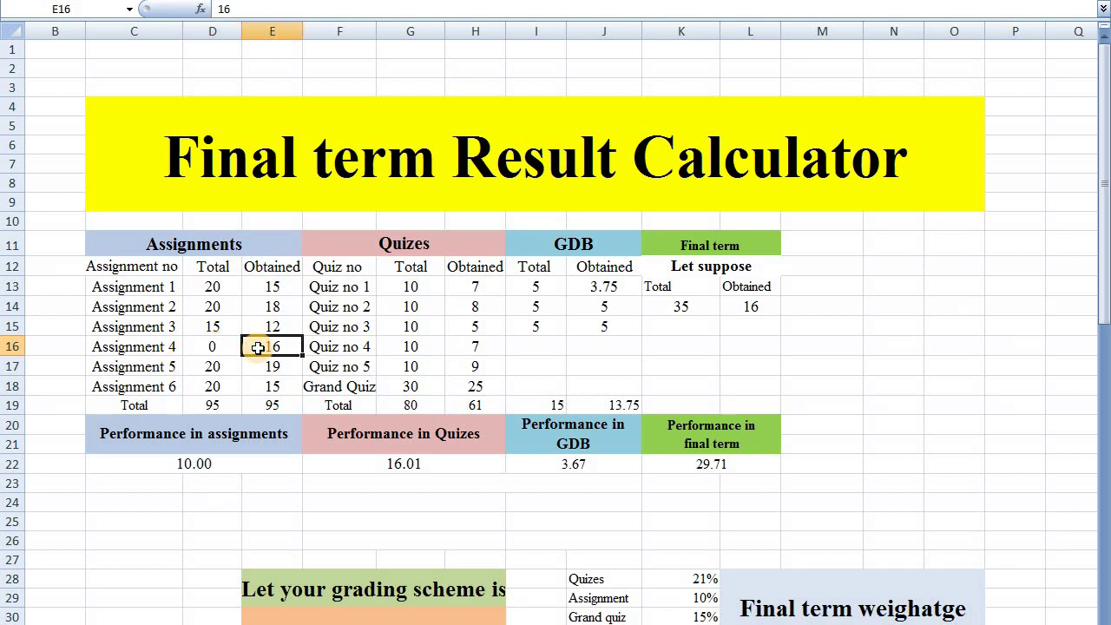
type("0")
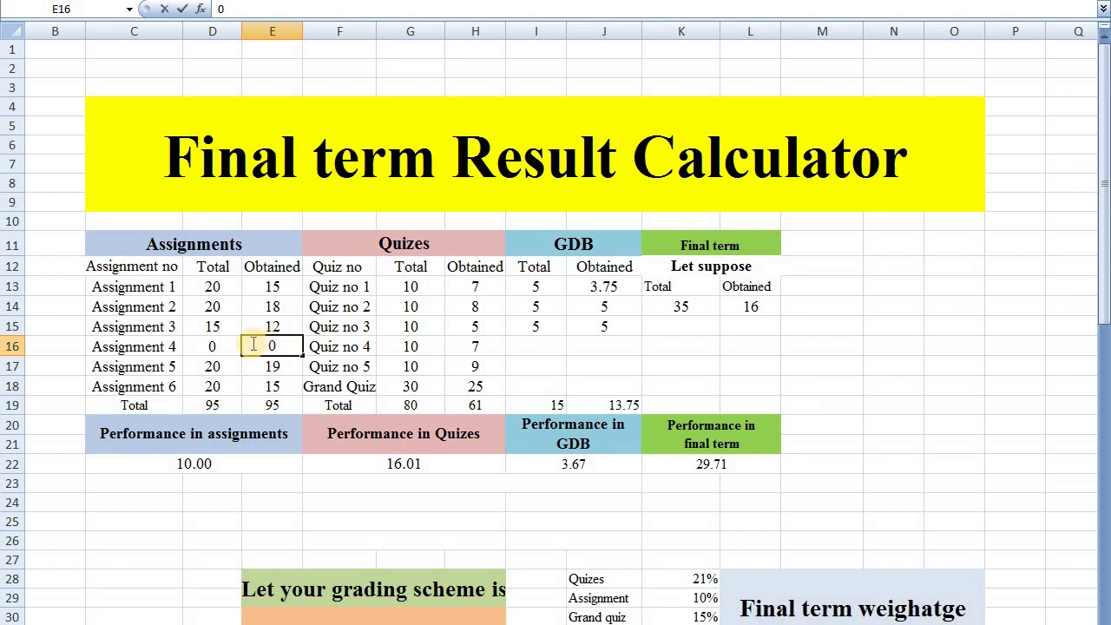
Fill the zero total and obtained marks of Assignment 4 down to Assignments 5 and 6
left_click(217, 347)
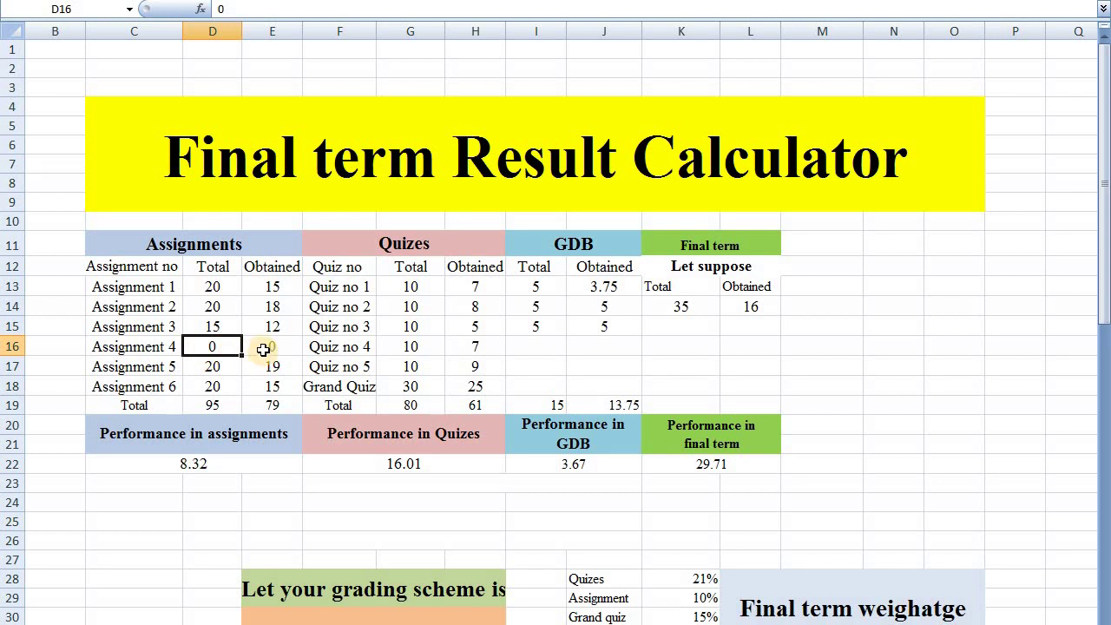
left_click(244, 351)
left_click(214, 350)
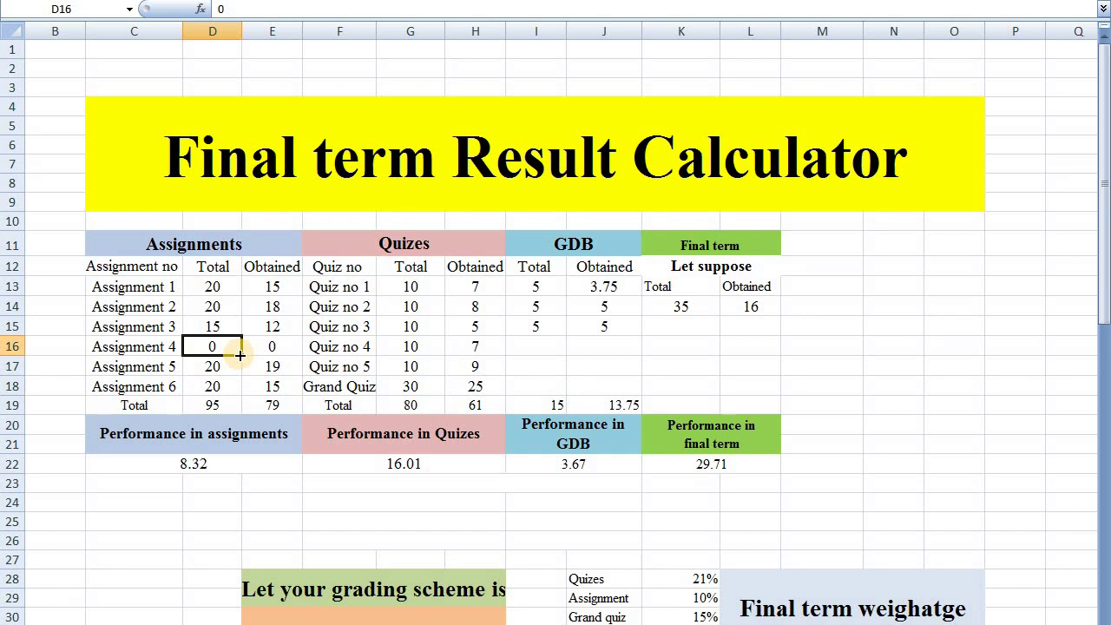
left_click_drag(240, 355, 238, 391)
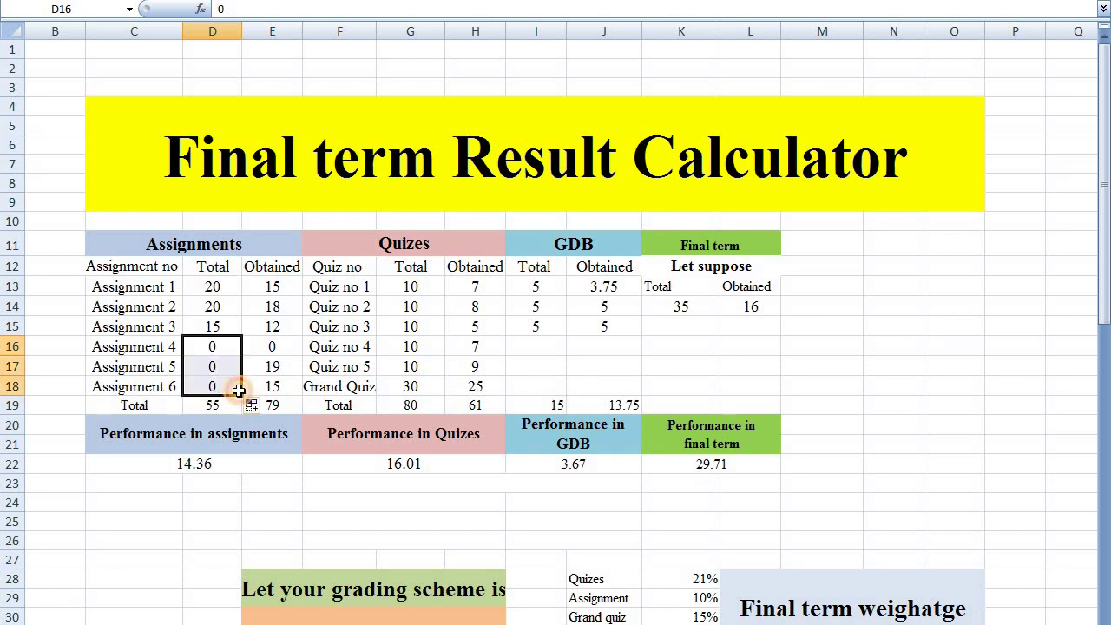
left_click(273, 353)
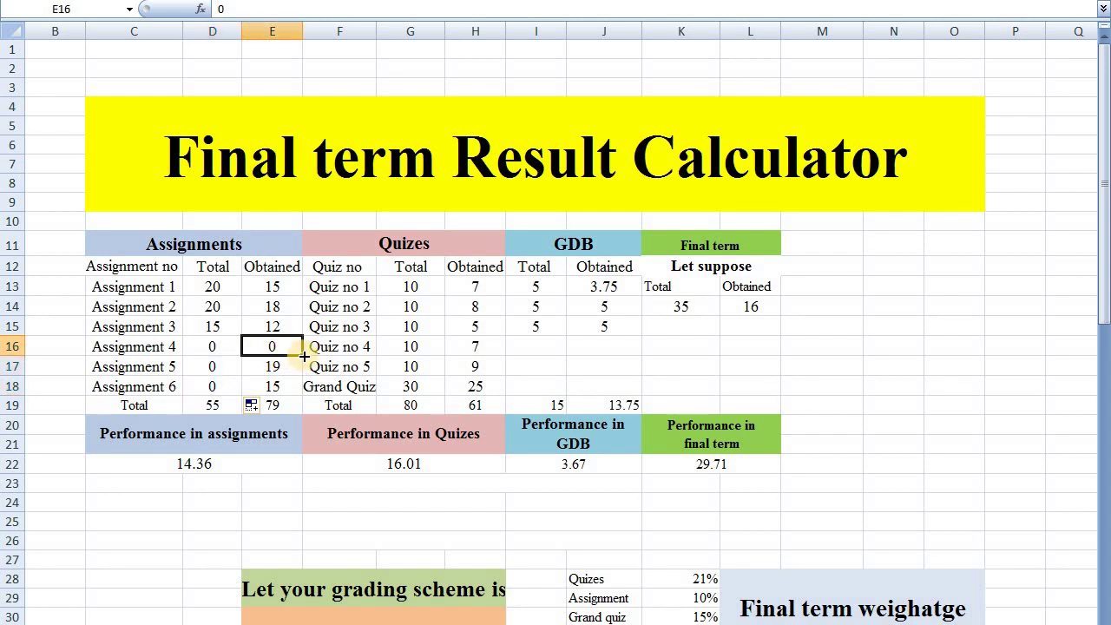
left_click_drag(304, 355, 298, 386)
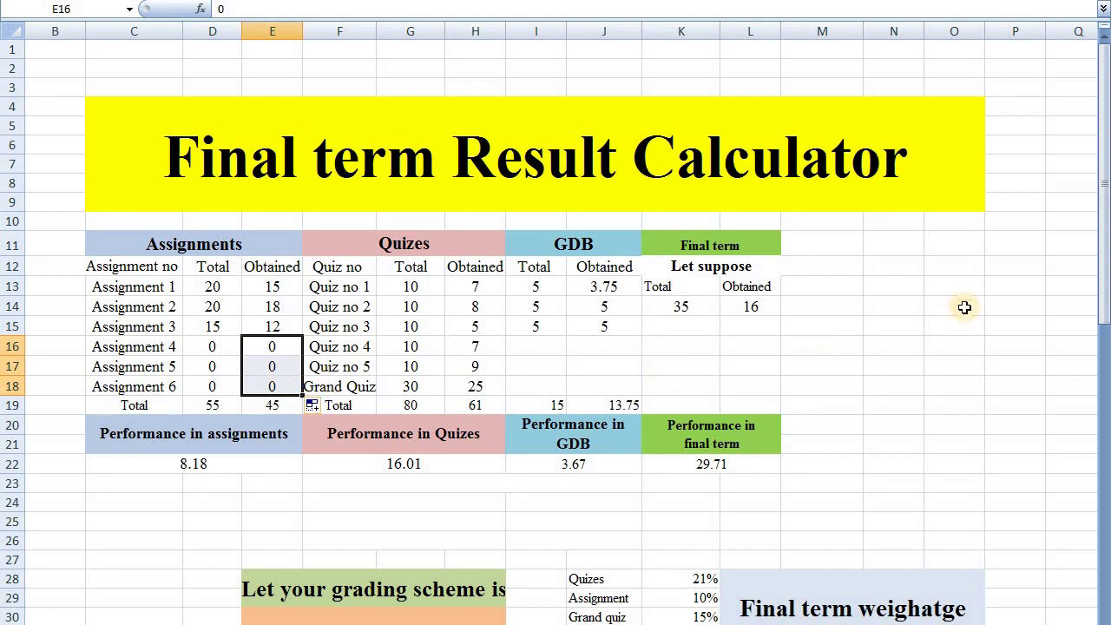
Set Assignment 4's total marks to 20 and its obtained marks to 15
mouse_move(1105, 229)
left_mouse_down()
mouse_move(1107, 244)
mouse_move(1105, 217)
left_mouse_up()
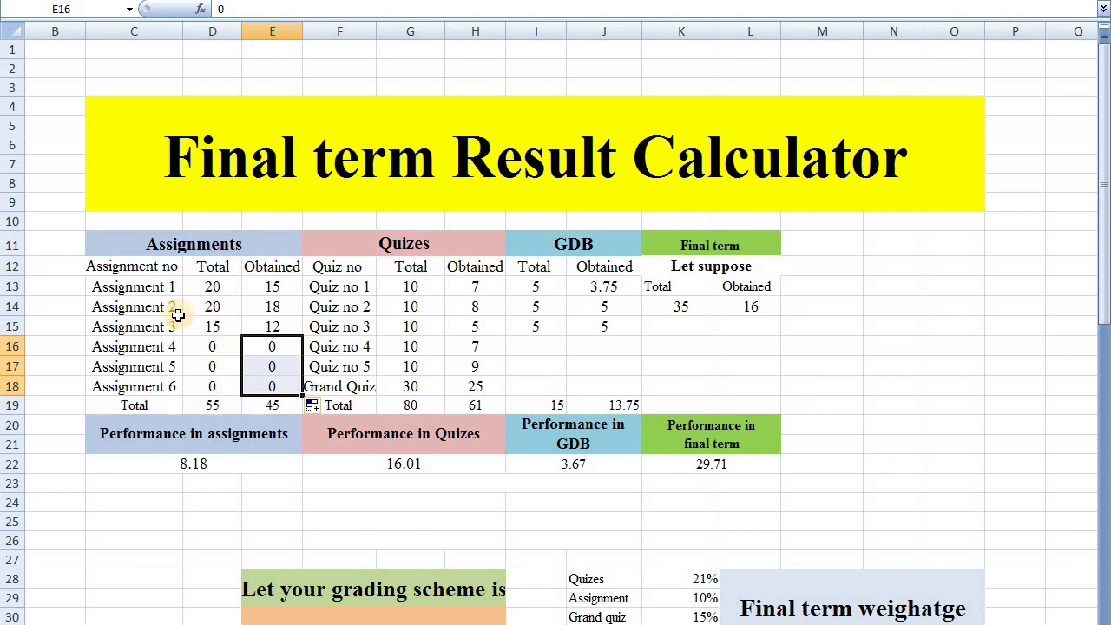
left_click(211, 348)
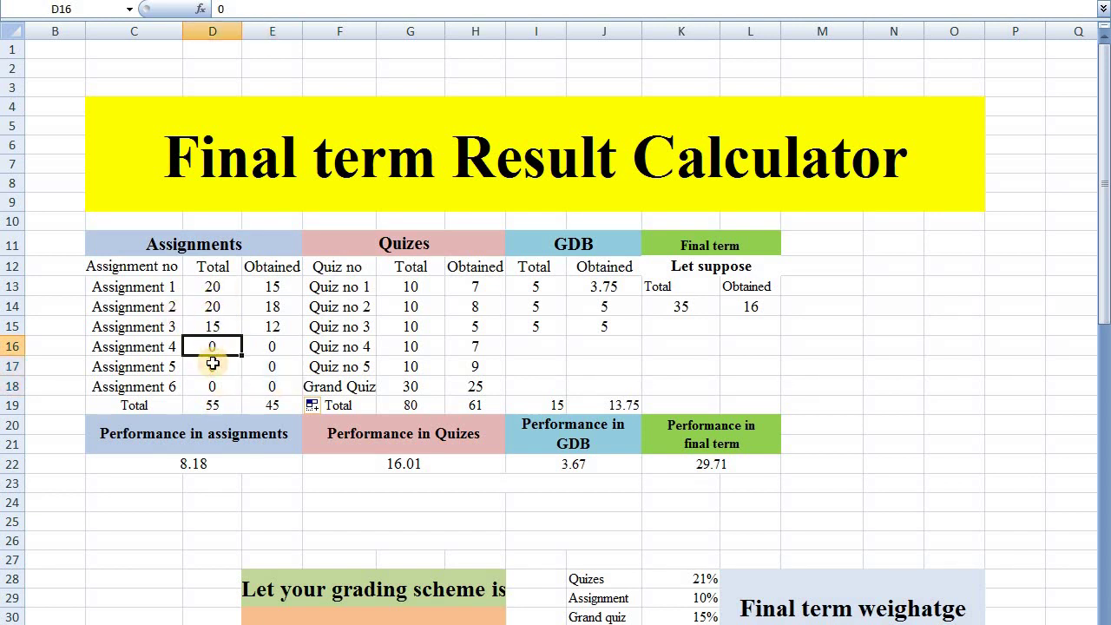
type("20")
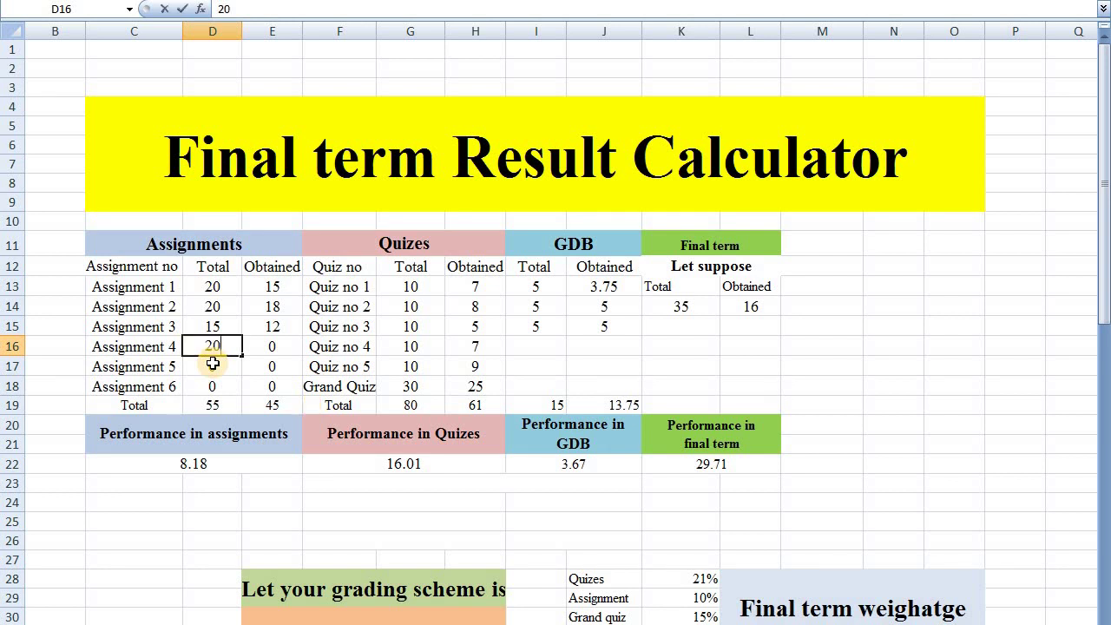
key("Return")
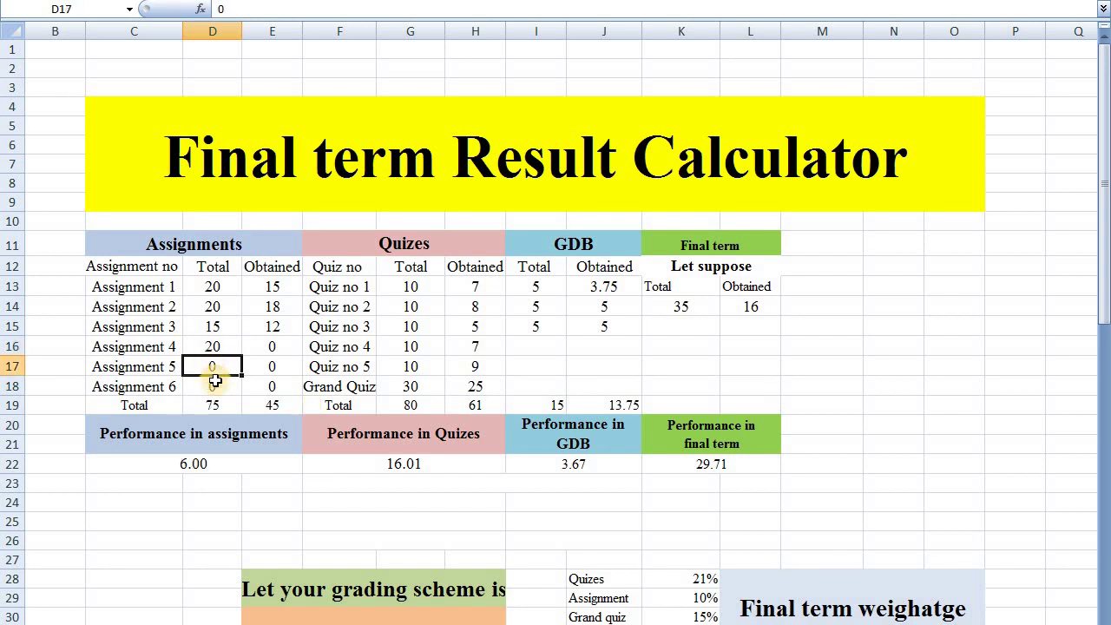
left_click(271, 347)
type("15")
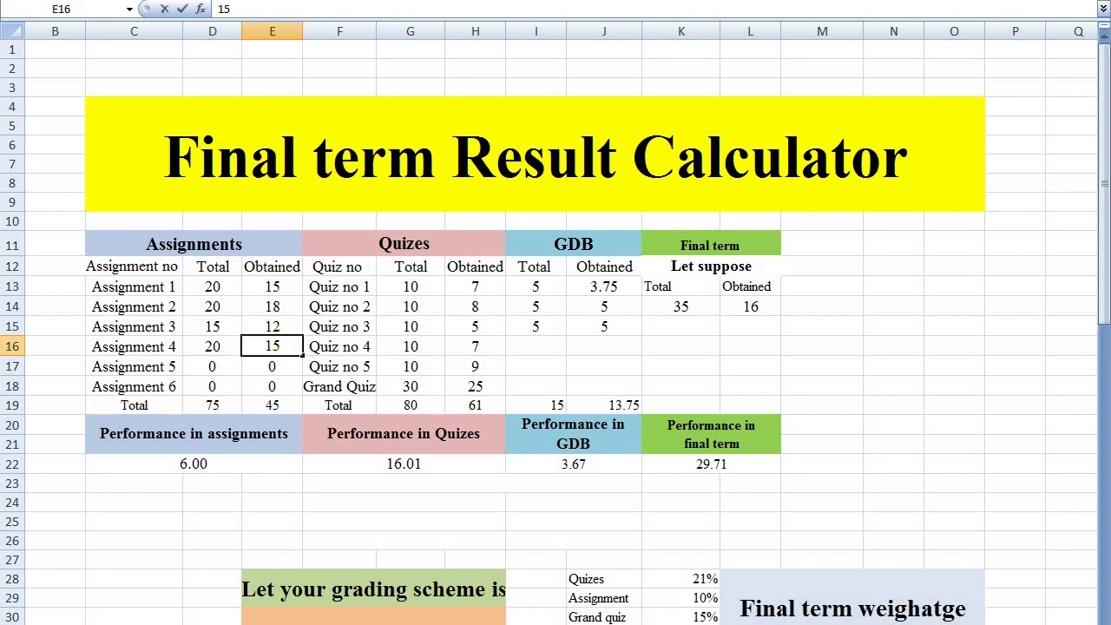
key("Return")
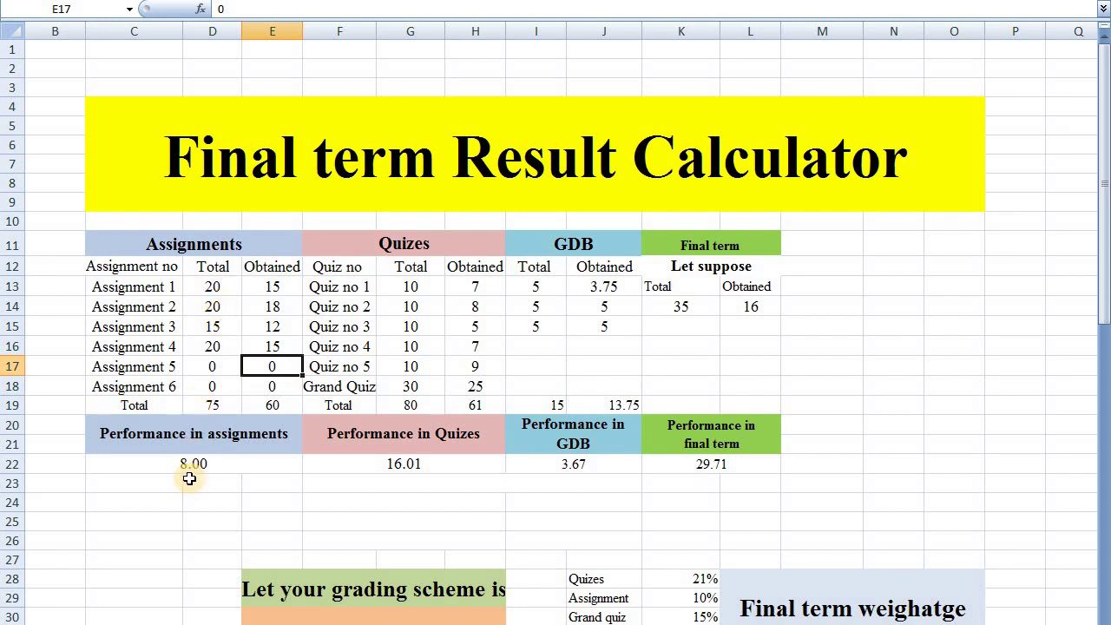
Switch to the course page in the browser and check the final term, midterm and quiz weights in the grading chart
left_click_drag(1107, 101, 1107, 200)
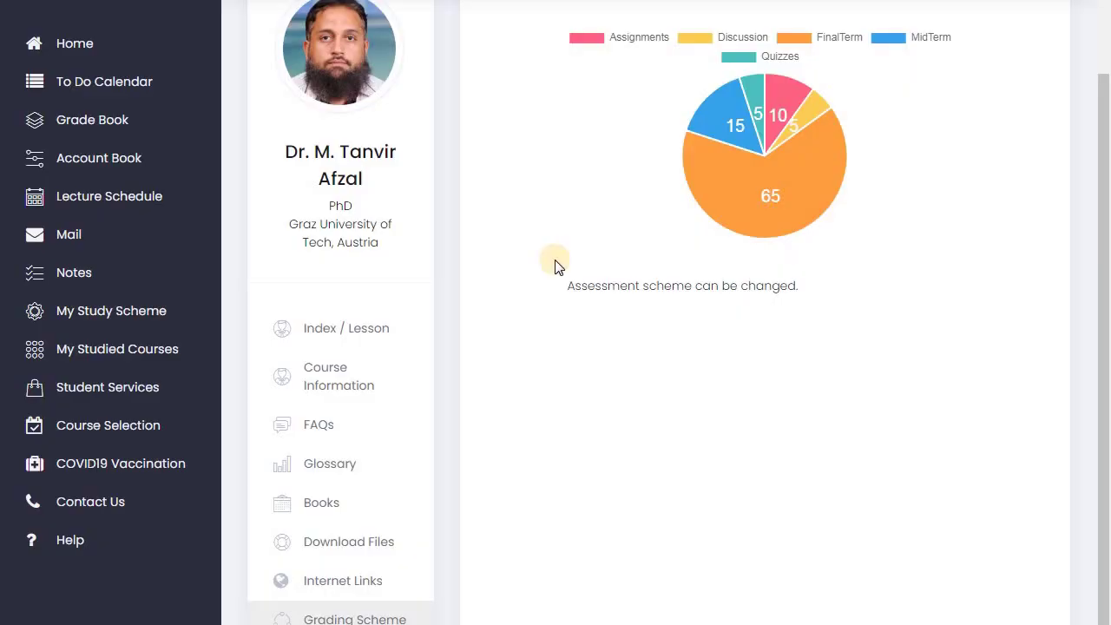
mouse_move(776, 191)
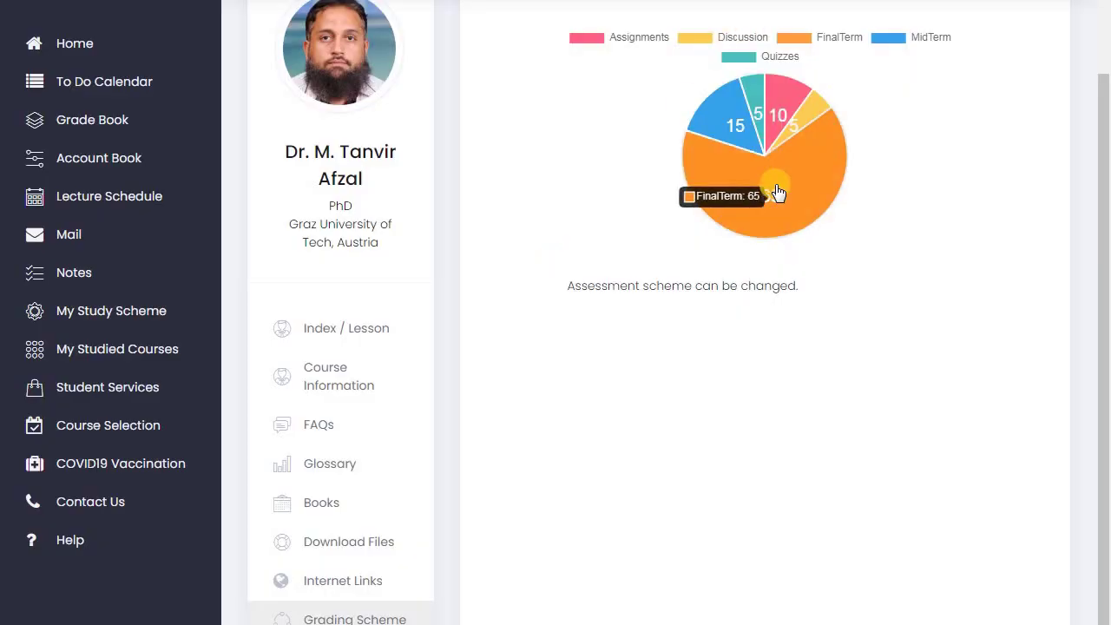
mouse_move(726, 118)
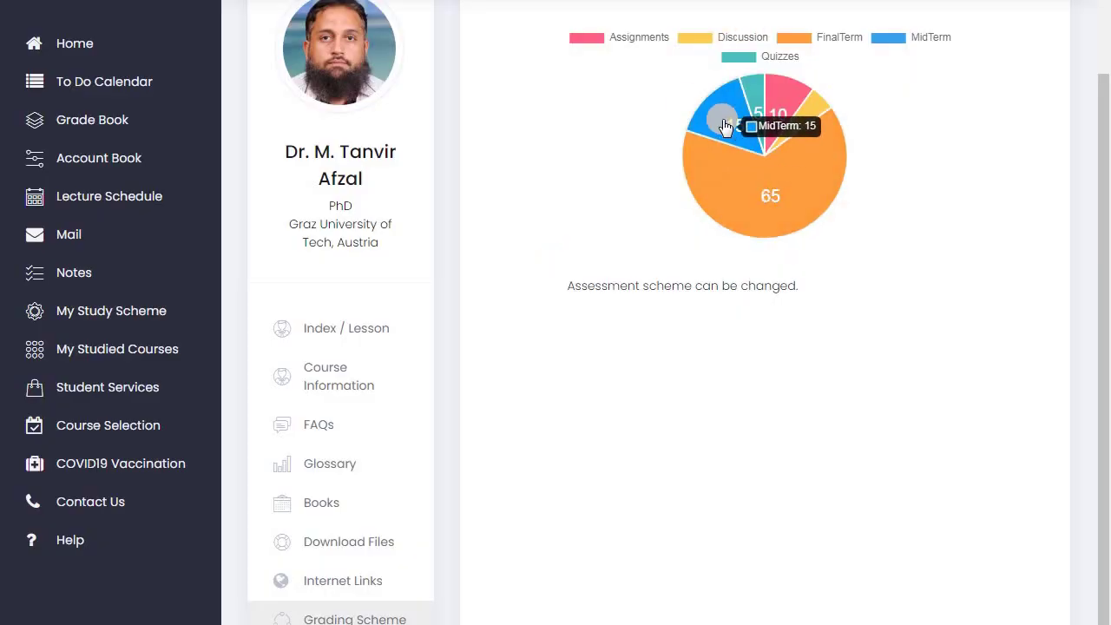
mouse_move(760, 97)
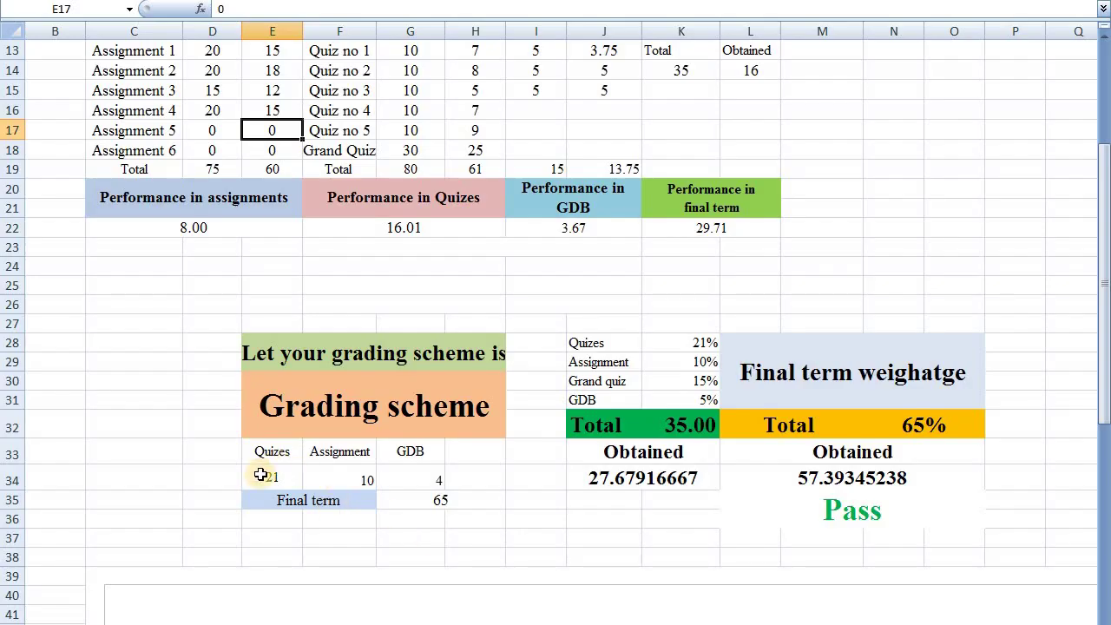
Set the Quizes weight in the Excel grading scheme to 20, checking the midterm and quiz weights in the course's chart
left_click(276, 479)
double_click(279, 479)
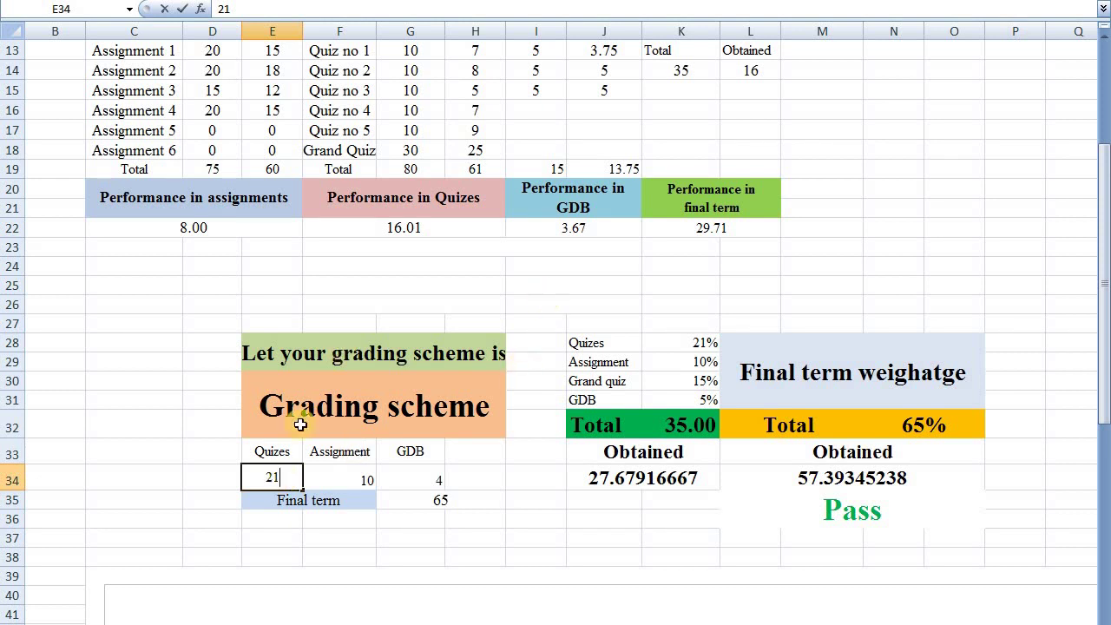
left_click(289, 479)
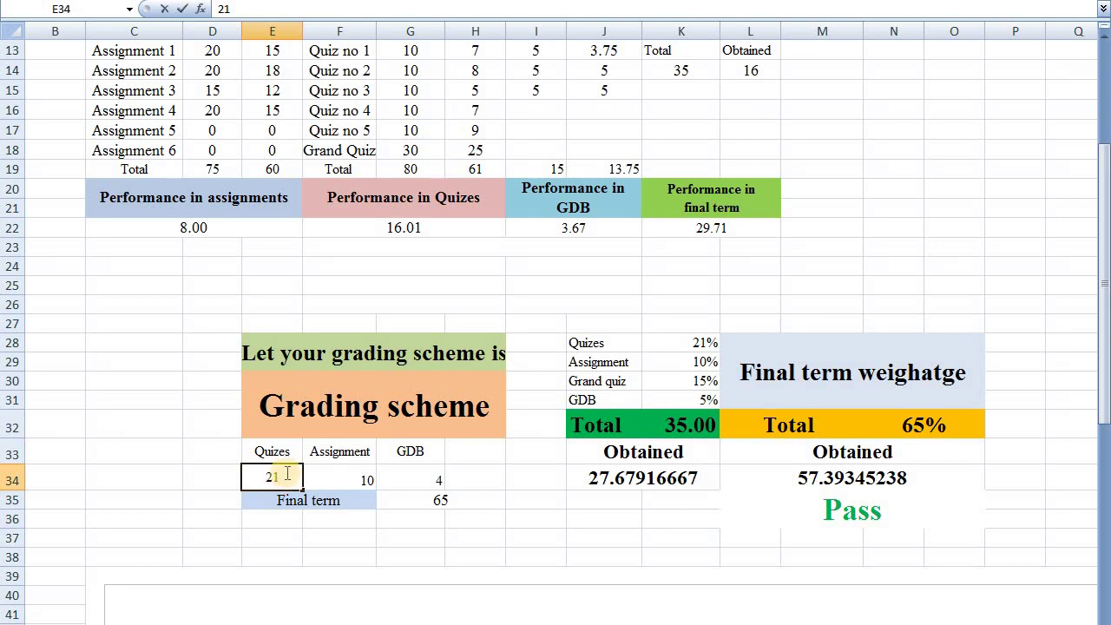
key("Escape")
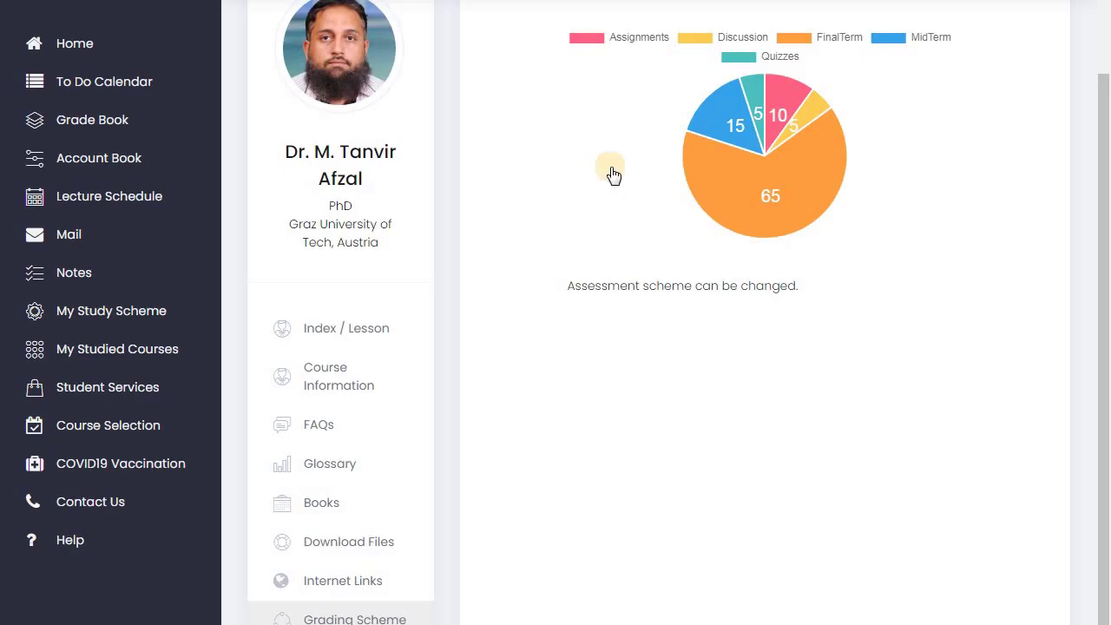
mouse_move(734, 129)
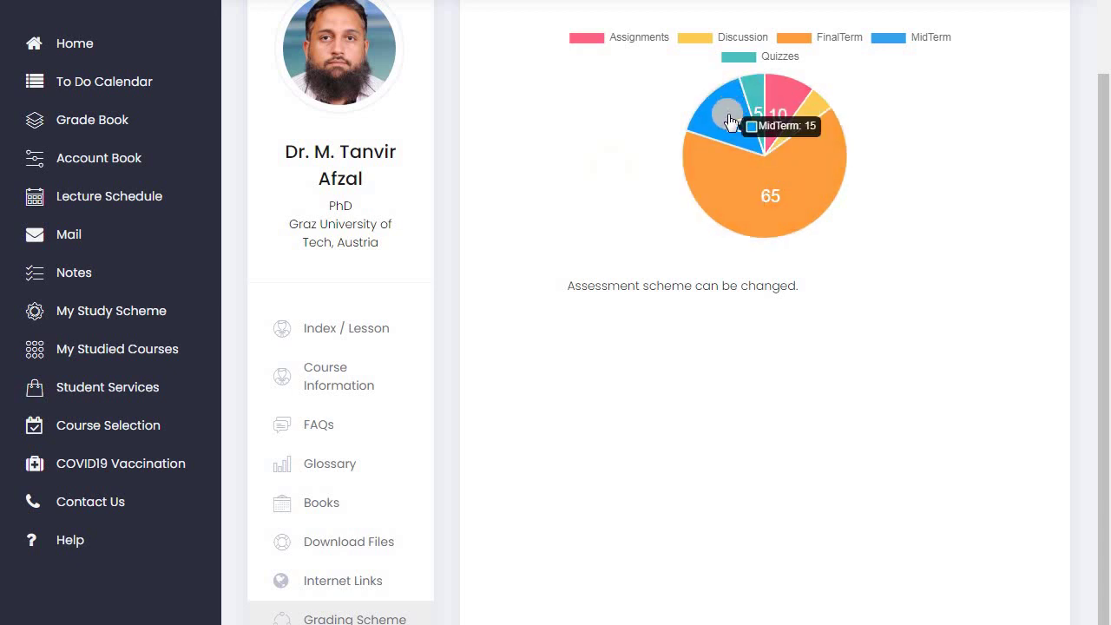
mouse_move(753, 95)
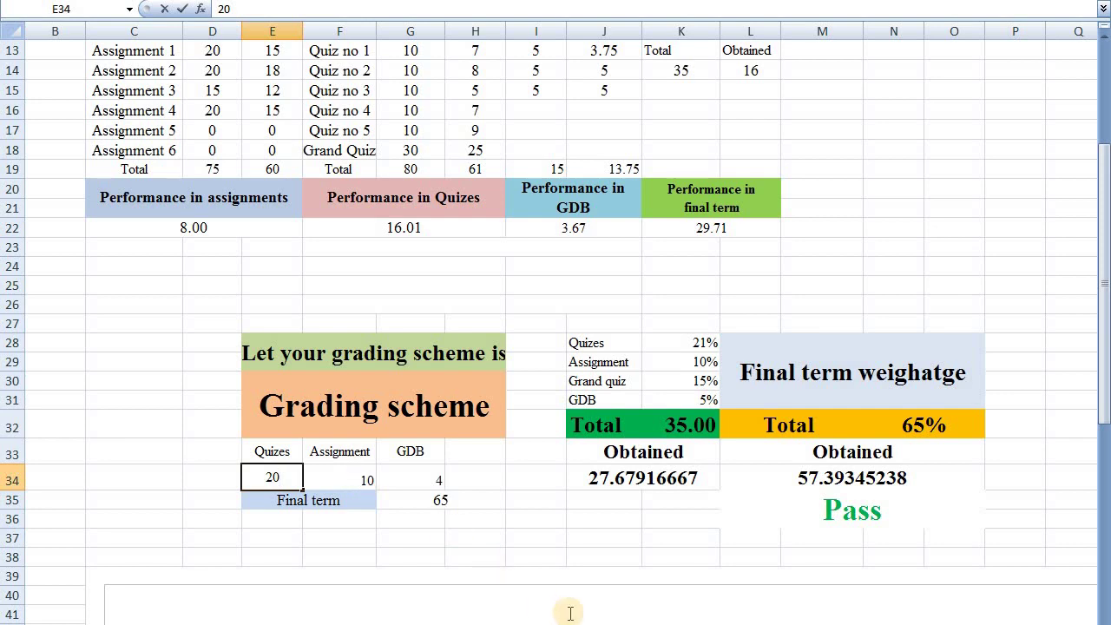
Check the Discussion weight in the course's grading chart and set the GDB weight in the Excel grading scheme to 5
left_click(665, 134)
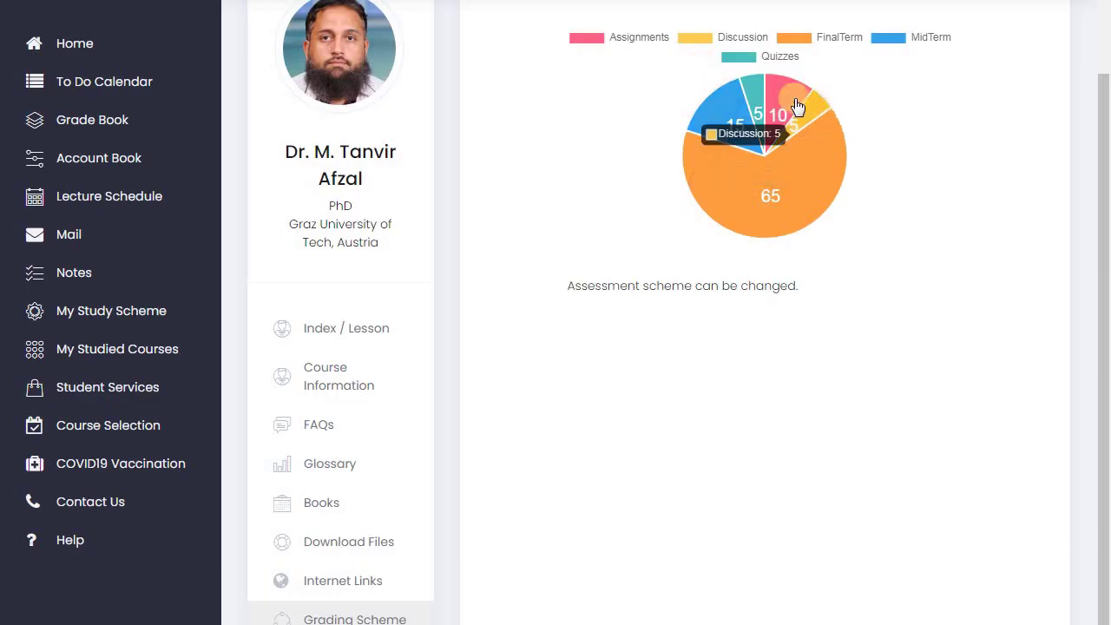
mouse_move(799, 110)
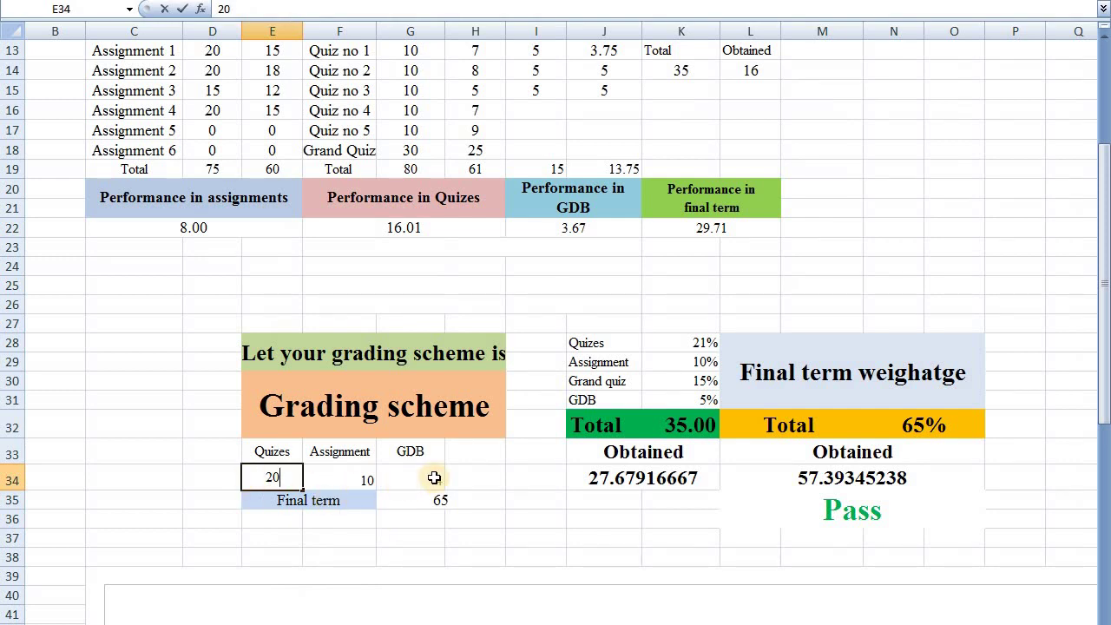
left_click(434, 477)
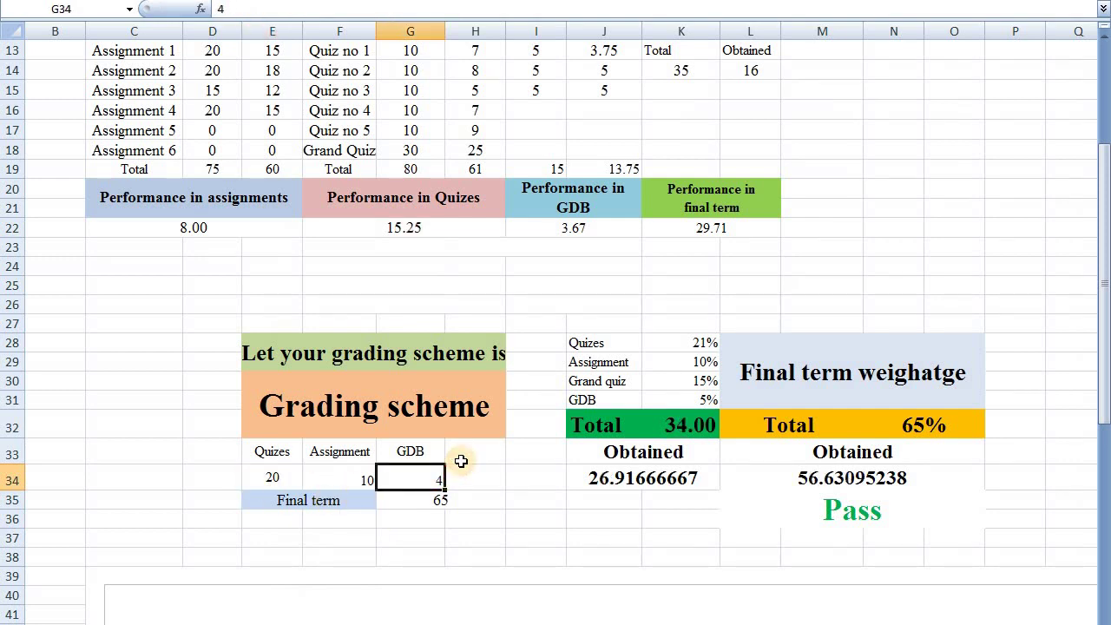
key("BackSpace")
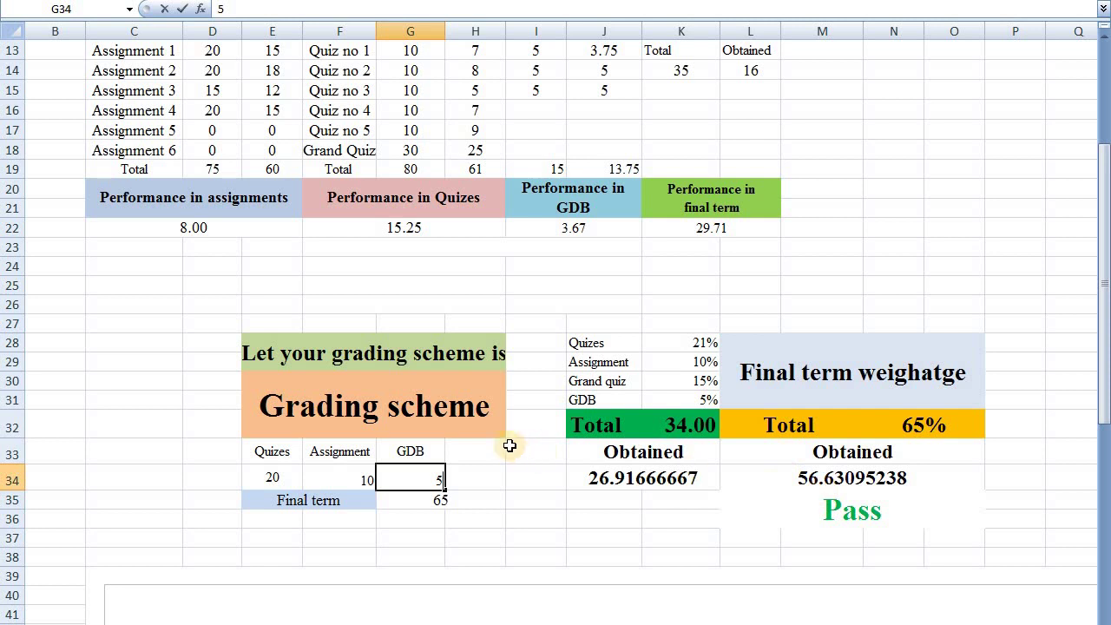
key("Return")
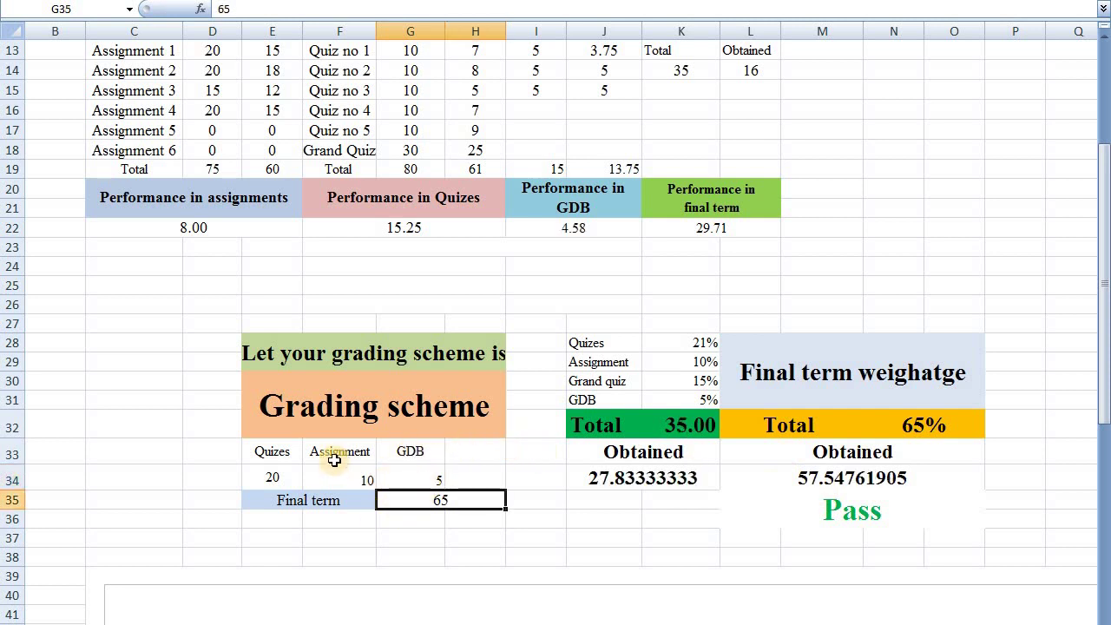
left_click(272, 479)
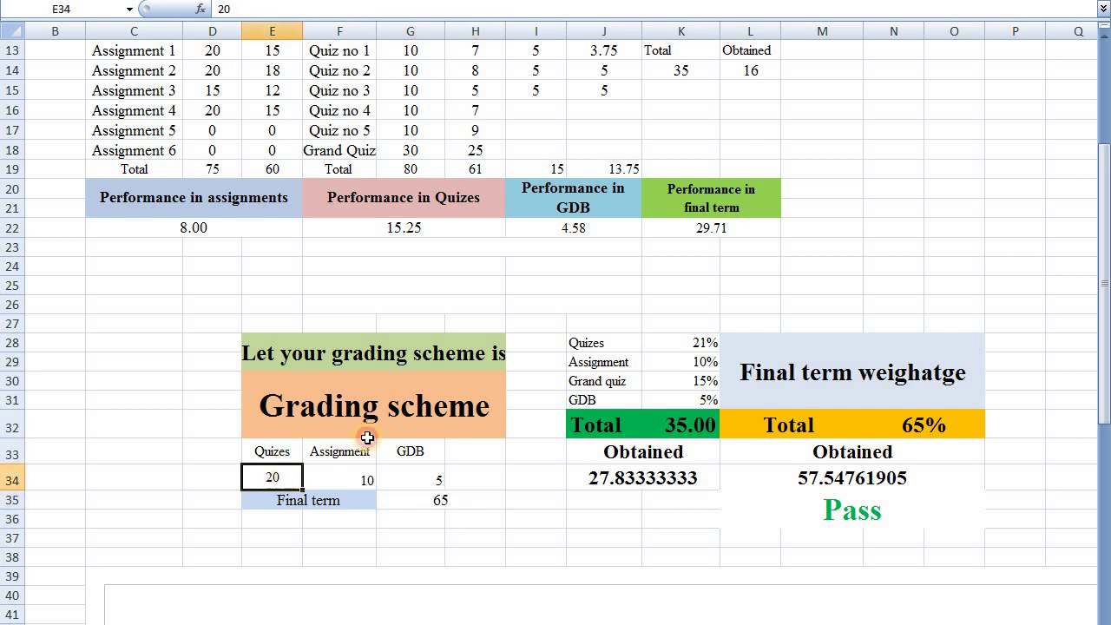
Set Assignment 4's total and obtained marks to 0 and review the Performance in assignments cell
left_click_drag(1104, 321, 1104, 222)
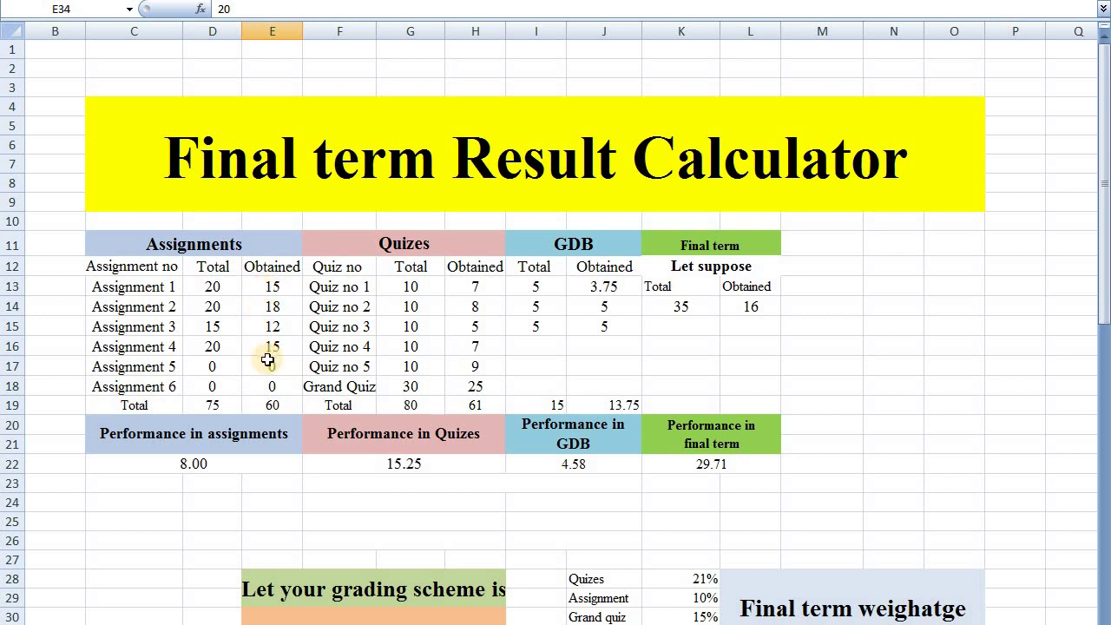
left_click(205, 351)
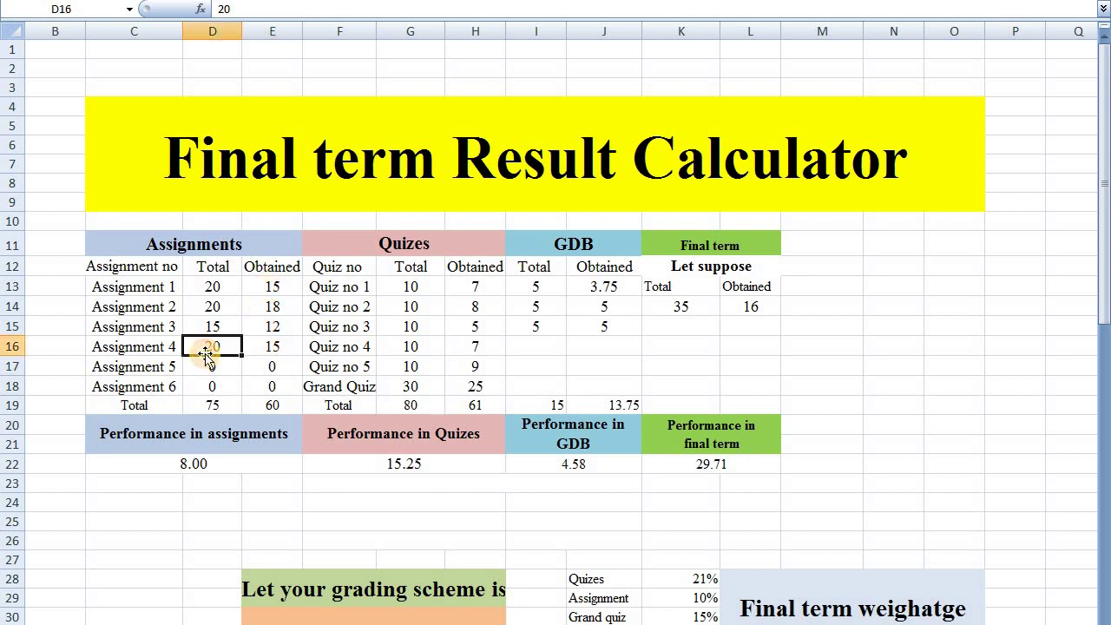
type("0")
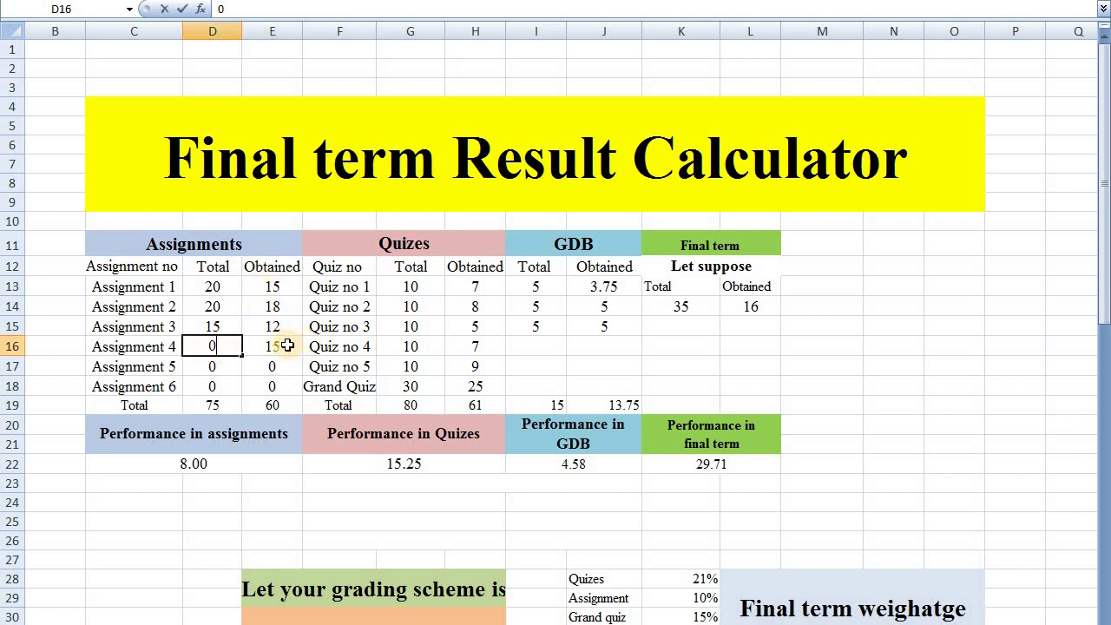
left_click(282, 345)
type("0")
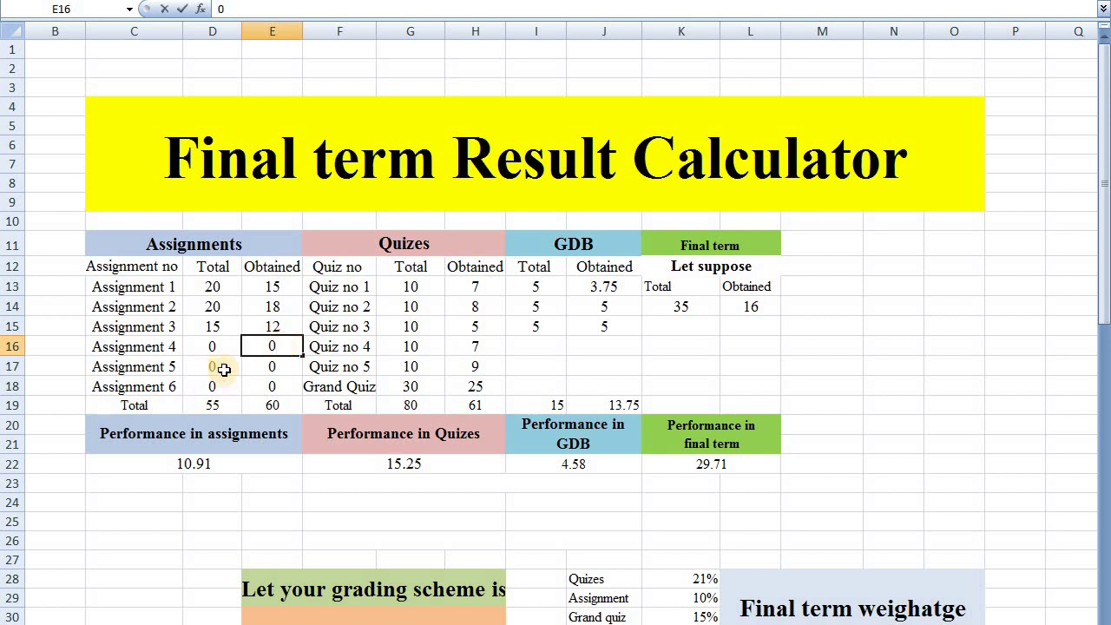
left_click(273, 370)
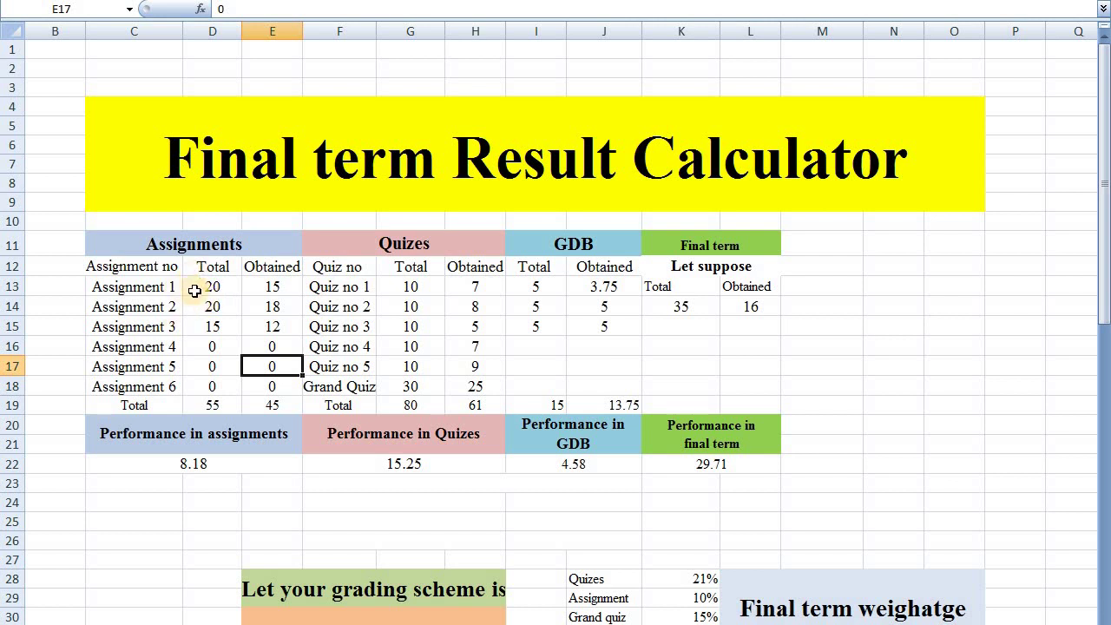
left_click(212, 366)
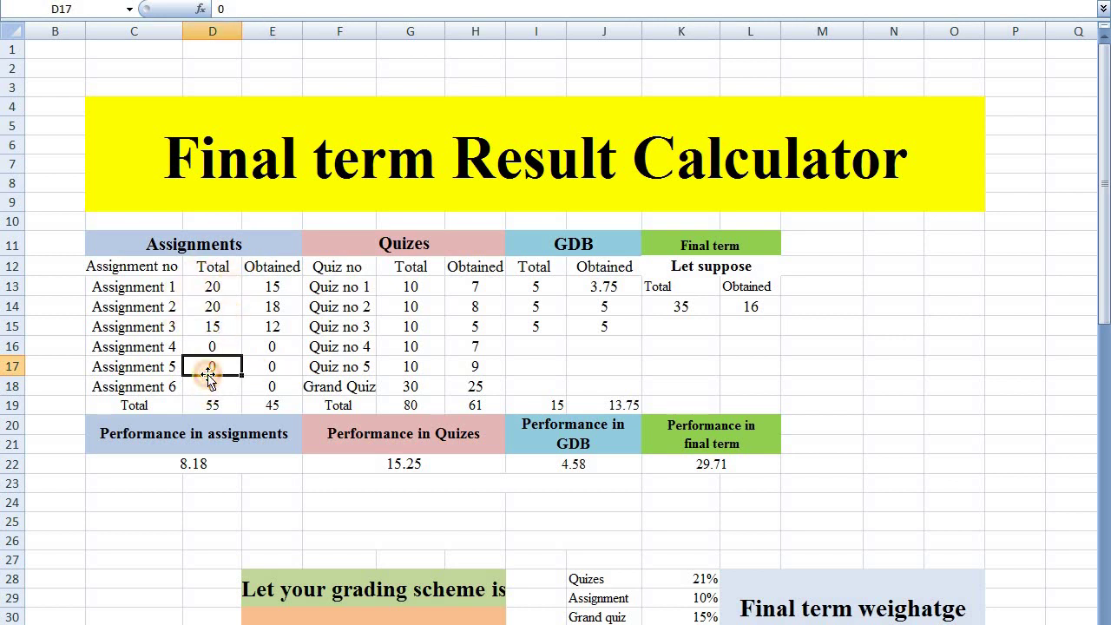
left_click(266, 365)
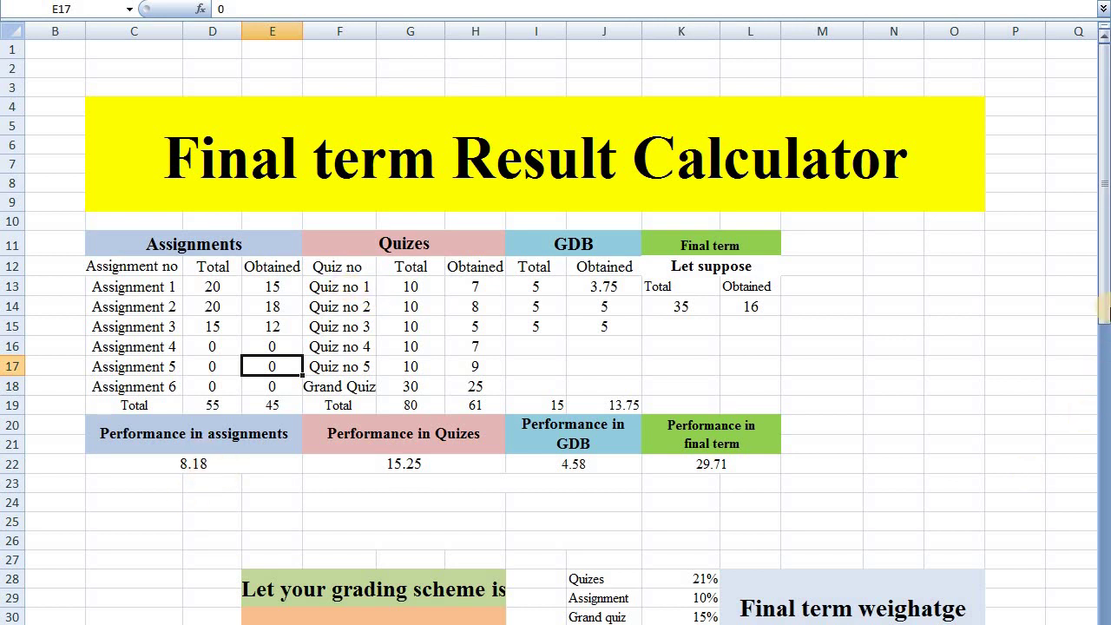
left_click_drag(1104, 260, 1022, 380)
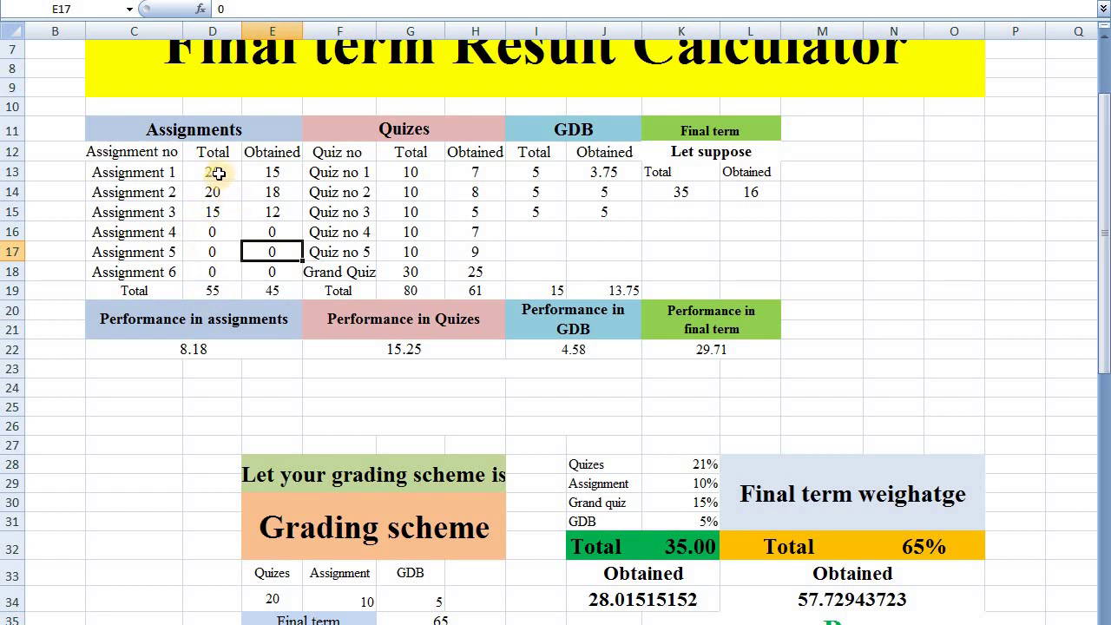
left_click(204, 352)
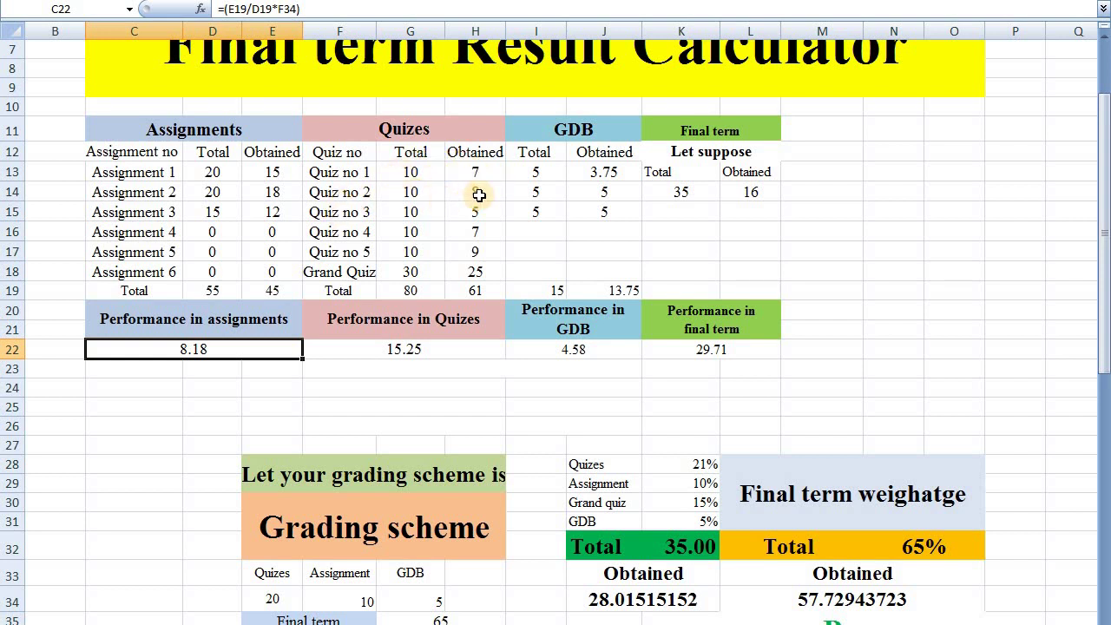
Set the total and obtained marks of Quiz no 4 and Quiz no 5 to 0
left_click(411, 234)
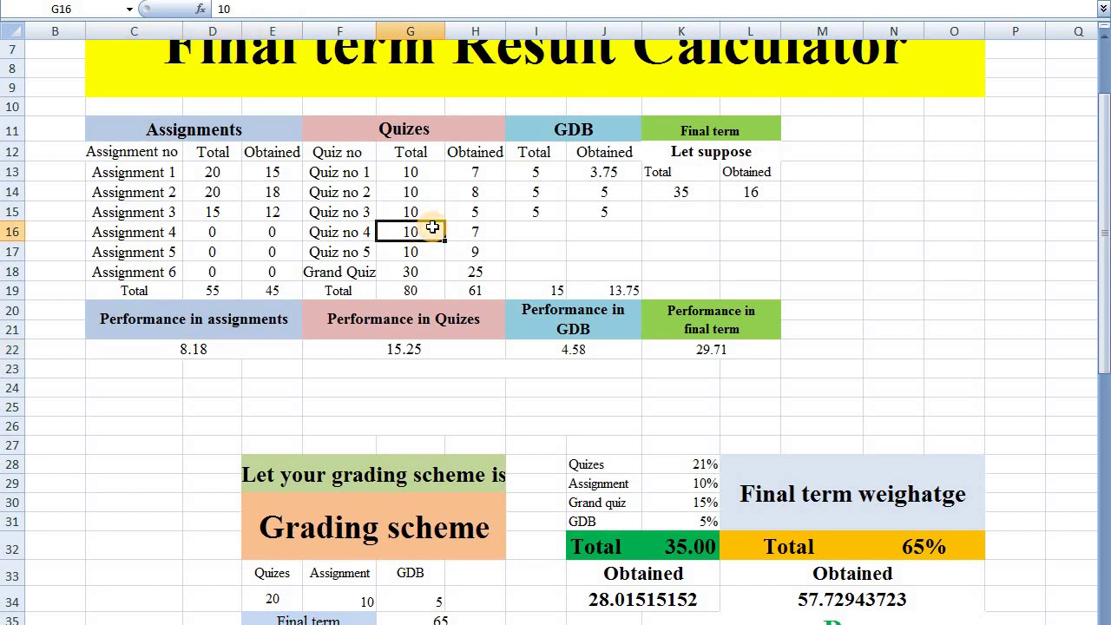
type("0")
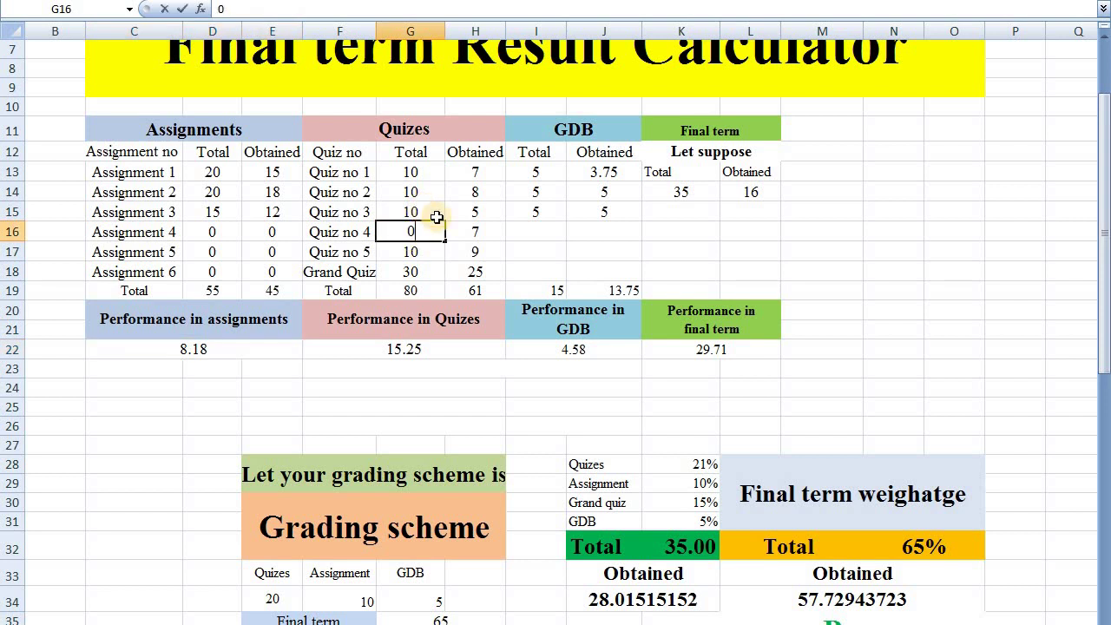
left_click(476, 231)
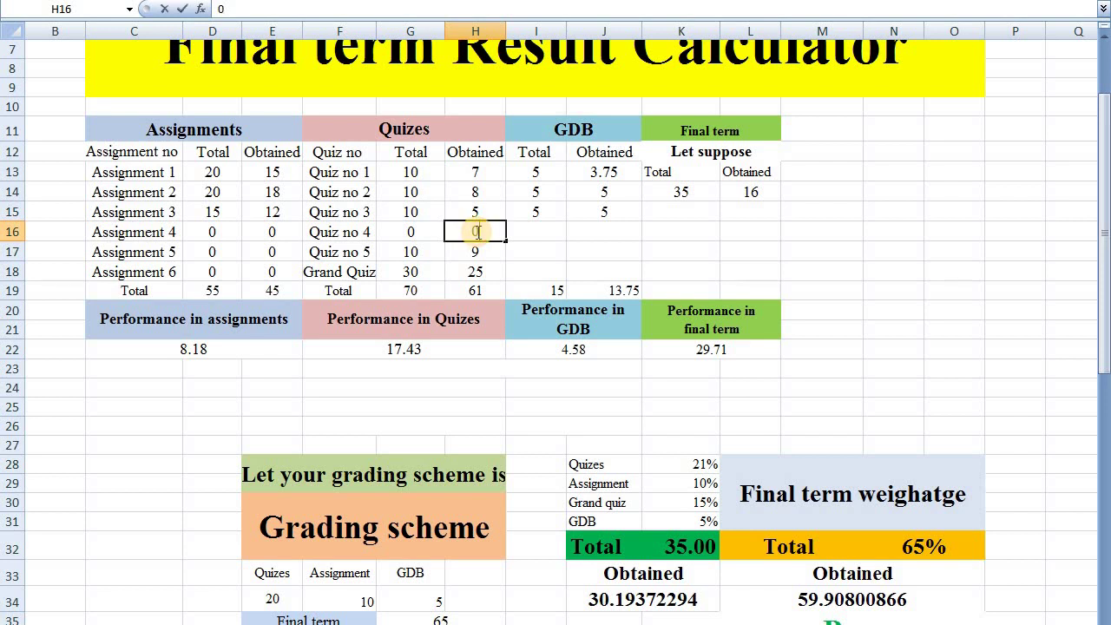
left_click(409, 254)
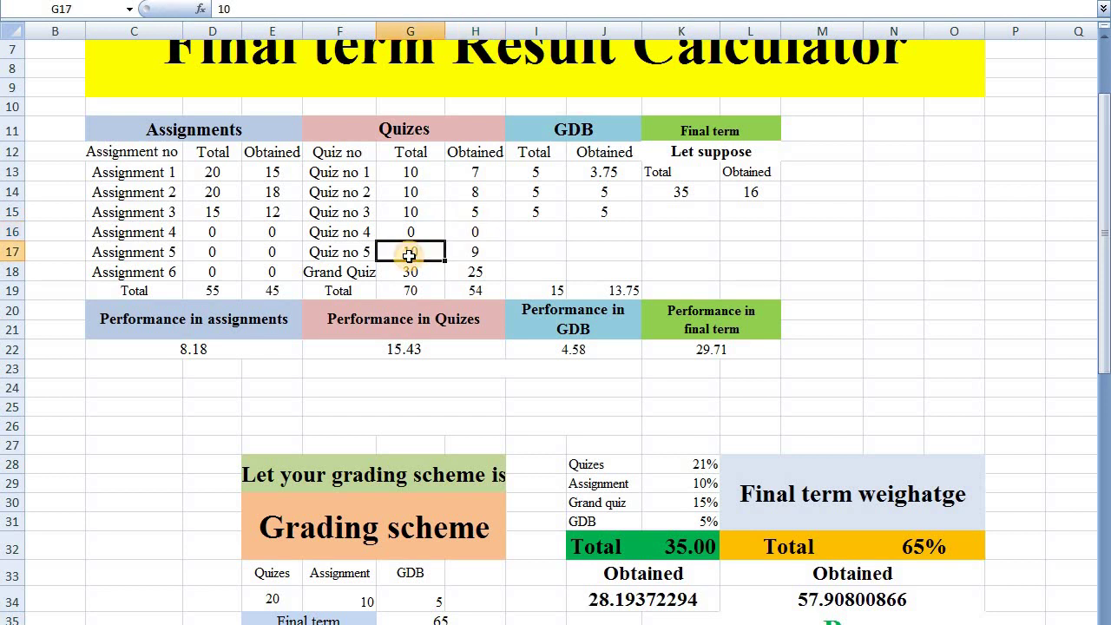
type("0")
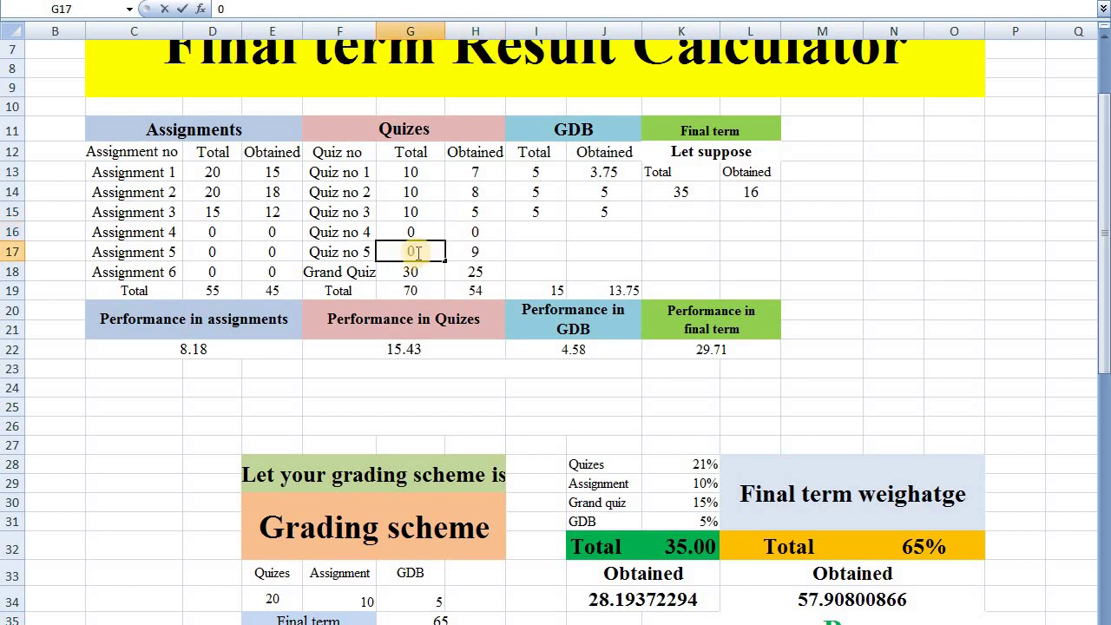
left_click(455, 253)
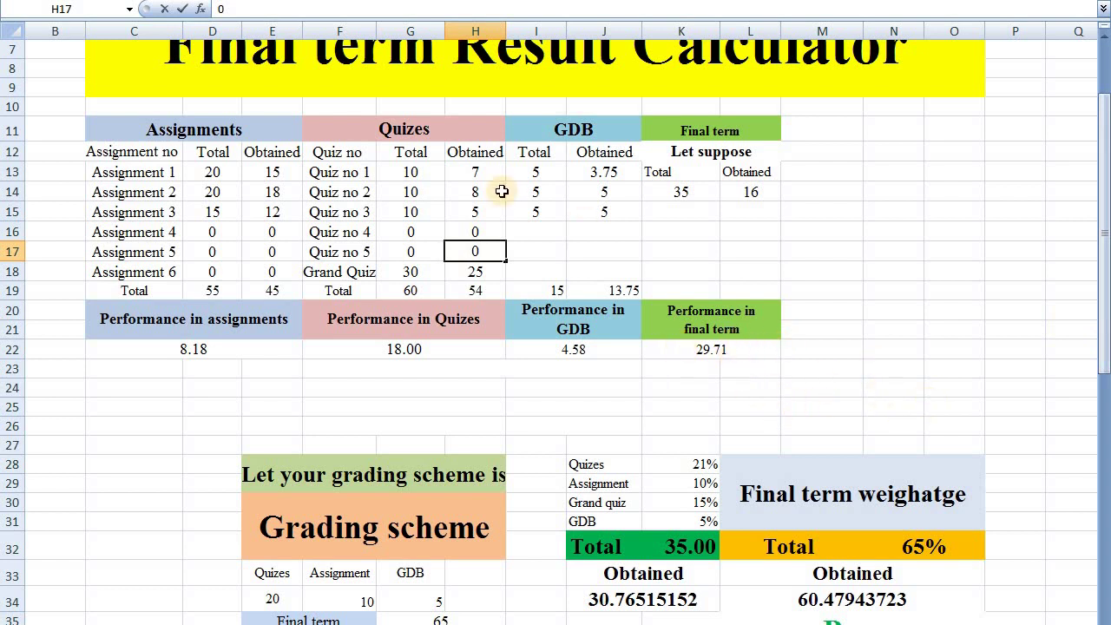
double_click(455, 252)
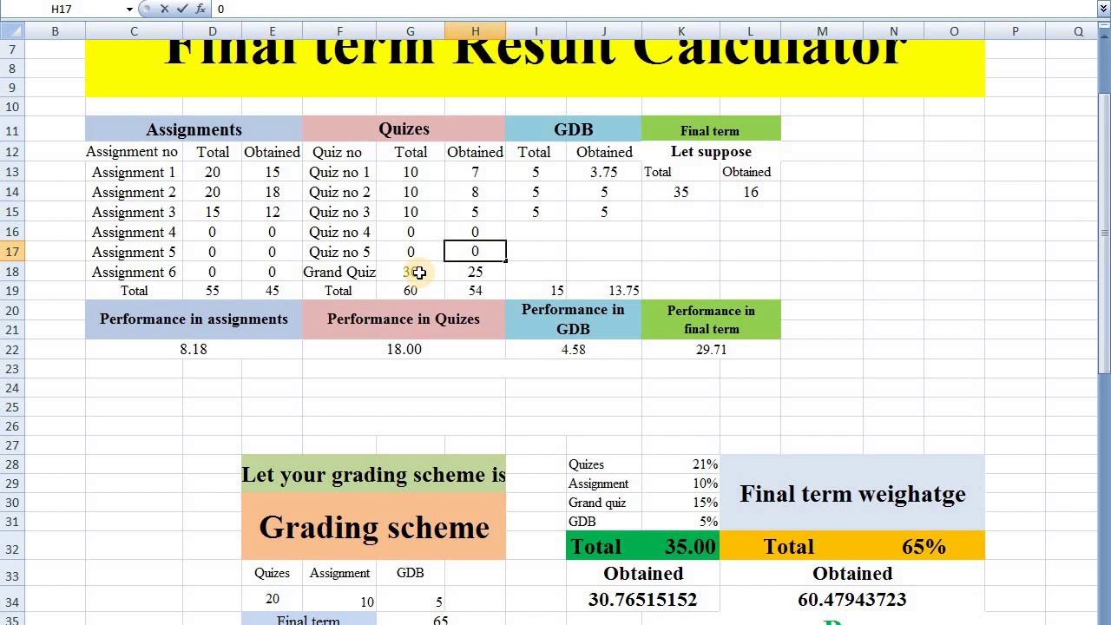
left_click(477, 288)
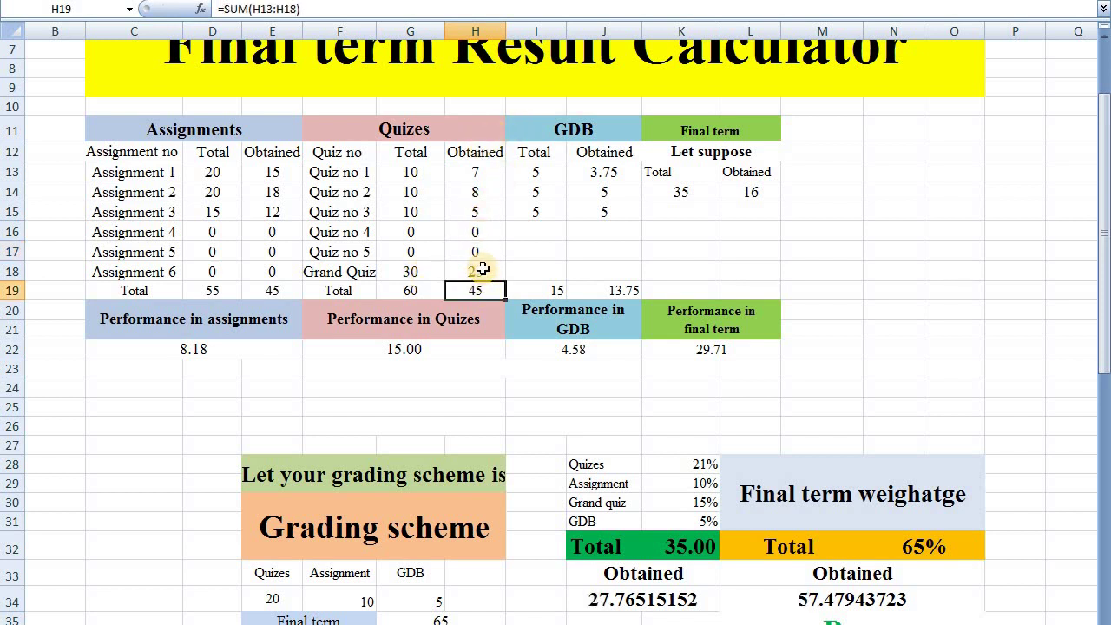
left_click(482, 270)
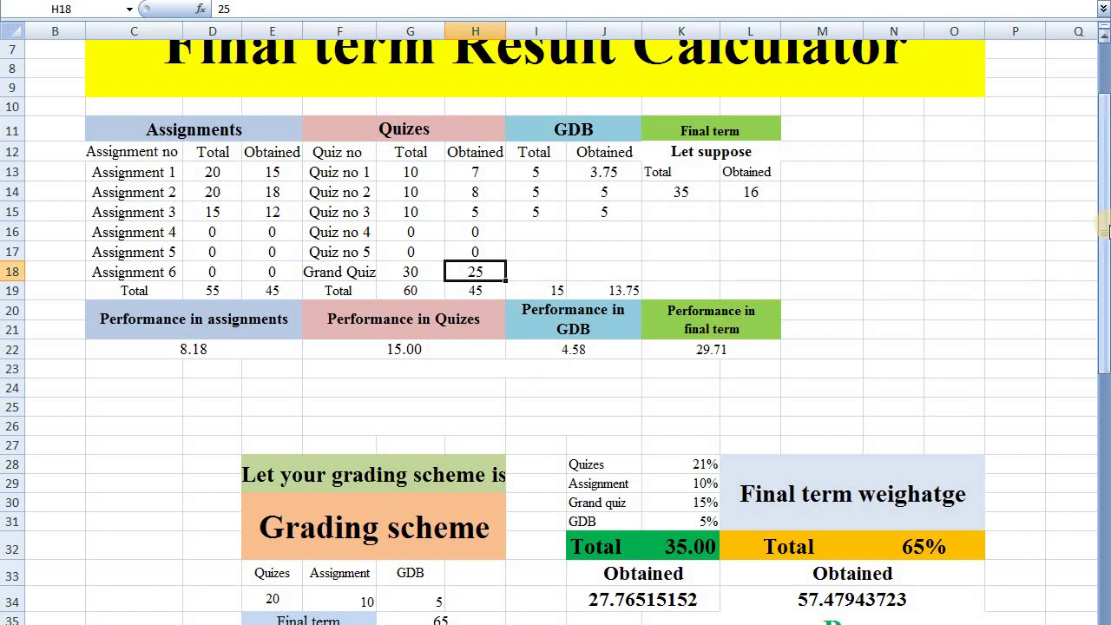
Set the Quizes percentage in the weight list above the green Total to 20%
left_click_drag(1103, 196, 1104, 227)
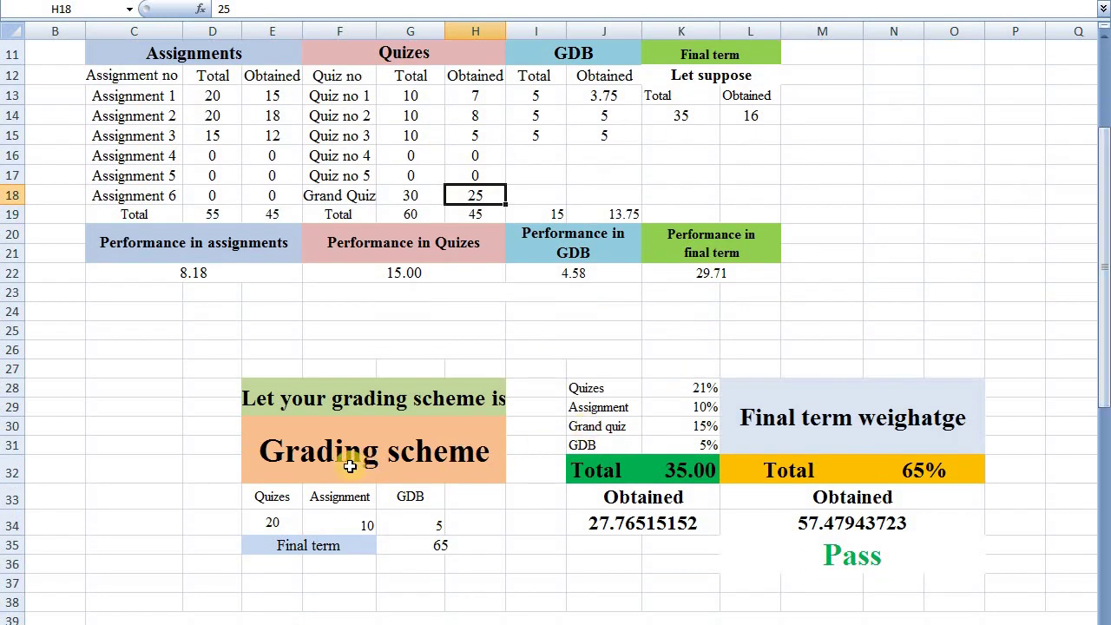
left_click(269, 526)
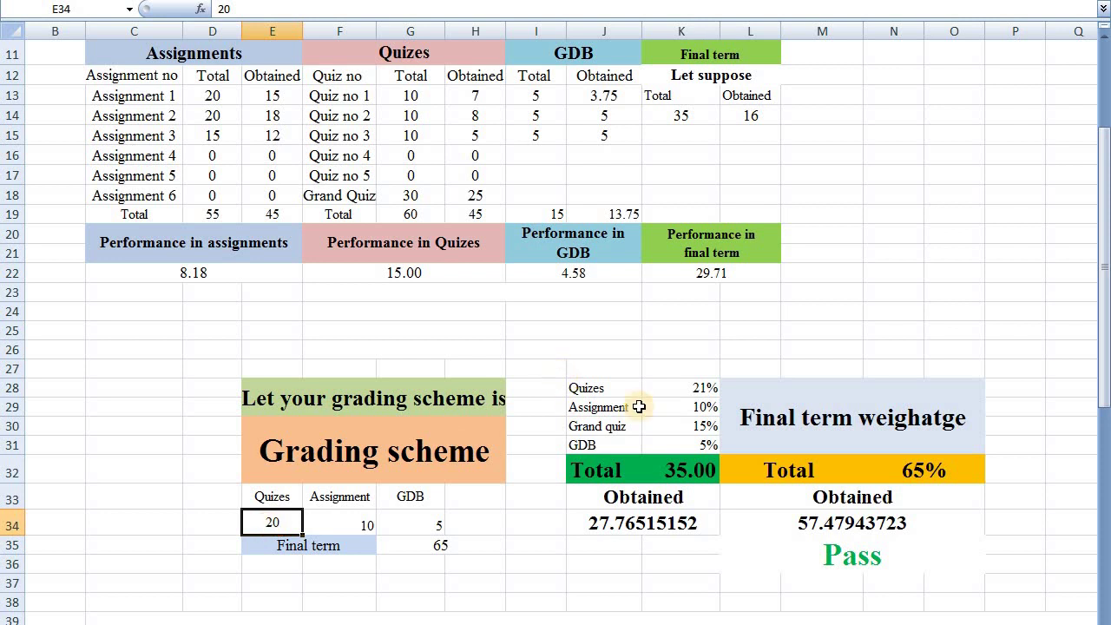
left_click(690, 389)
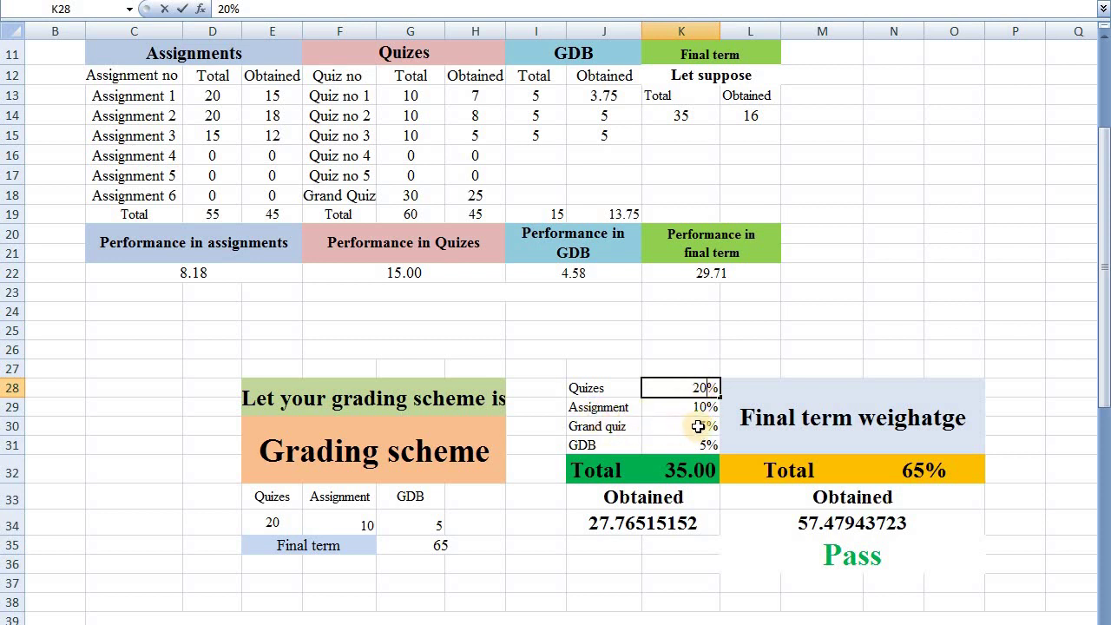
Clear the Grand quiz label and its percentage from the weight list
left_click_drag(701, 426, 602, 426)
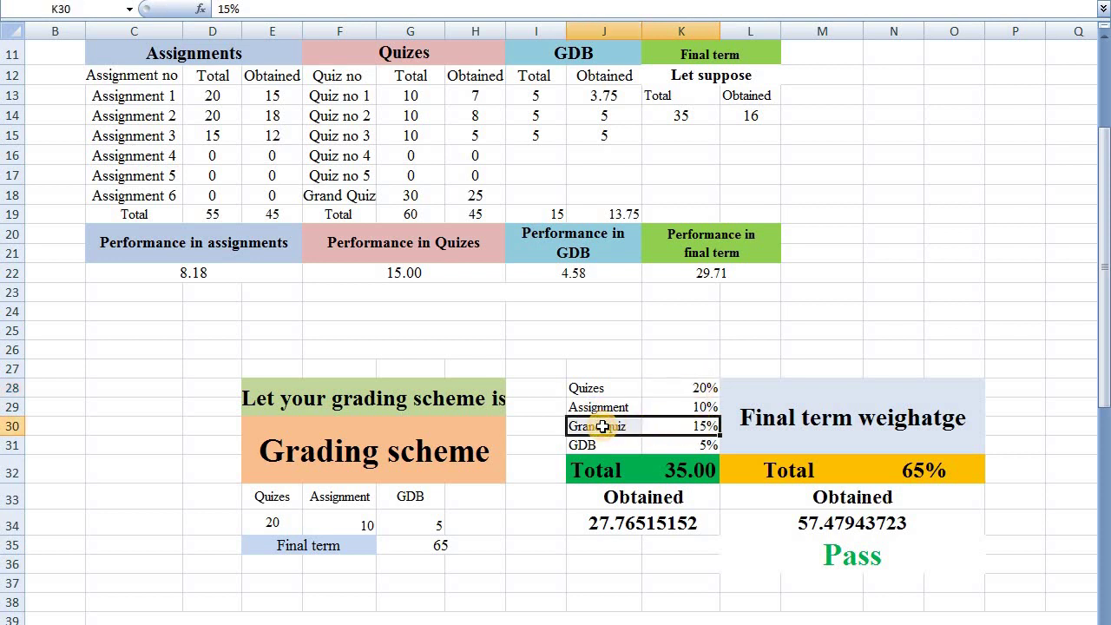
key("BackSpace")
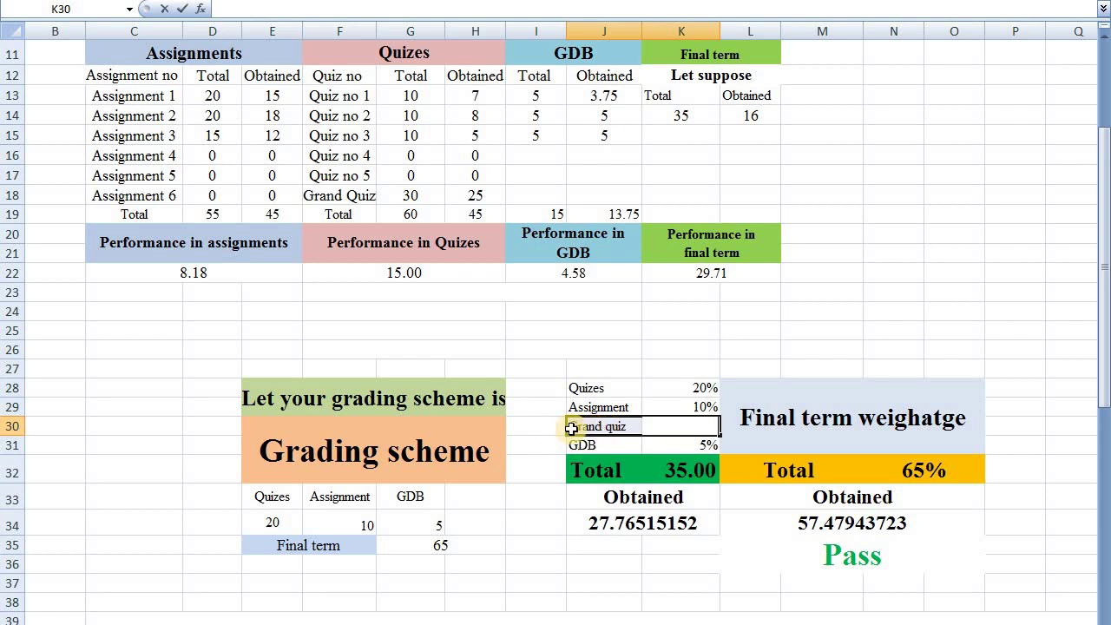
left_click(606, 427)
key("BackSpace")
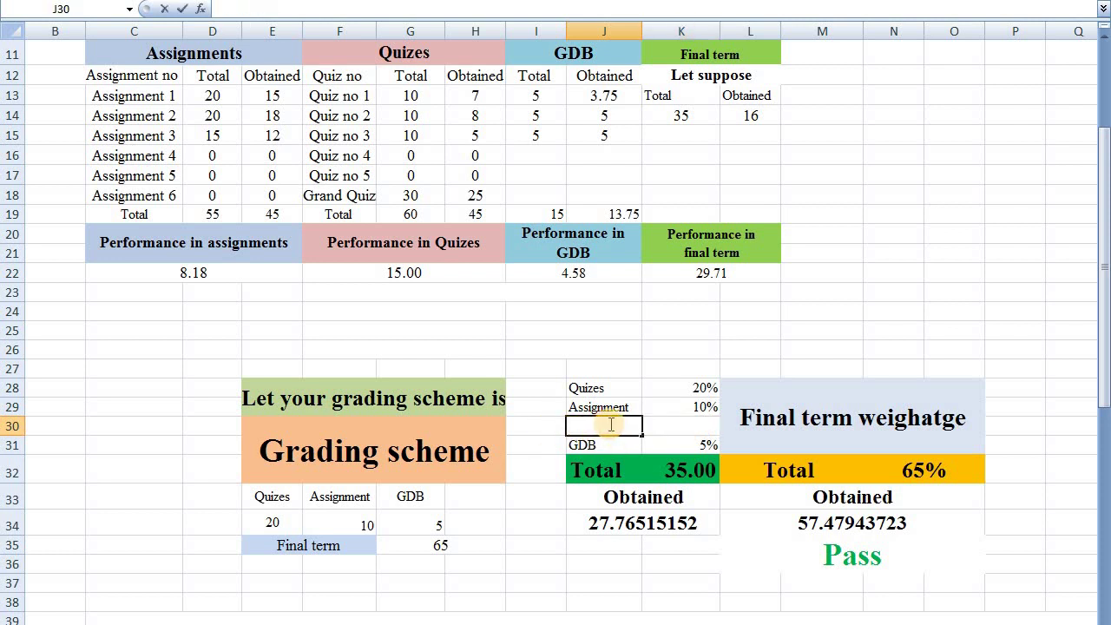
Move the Quizes and Assignment rows of the weight list down one row to close the gap above GDB
left_click_drag(595, 388, 699, 408)
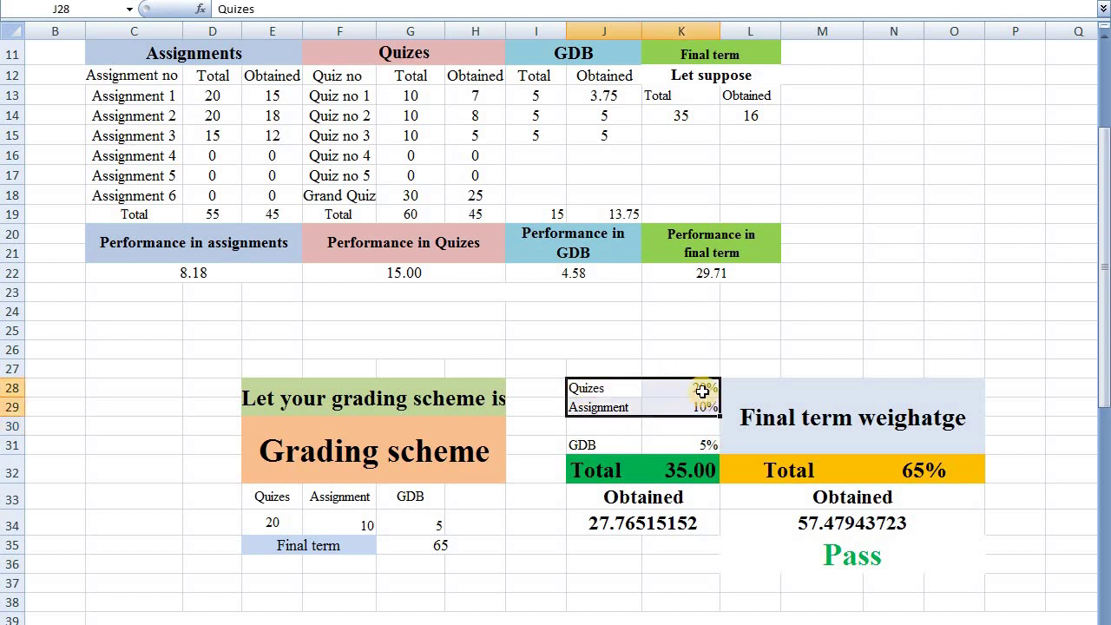
left_click_drag(677, 380, 680, 418)
left_click(803, 318)
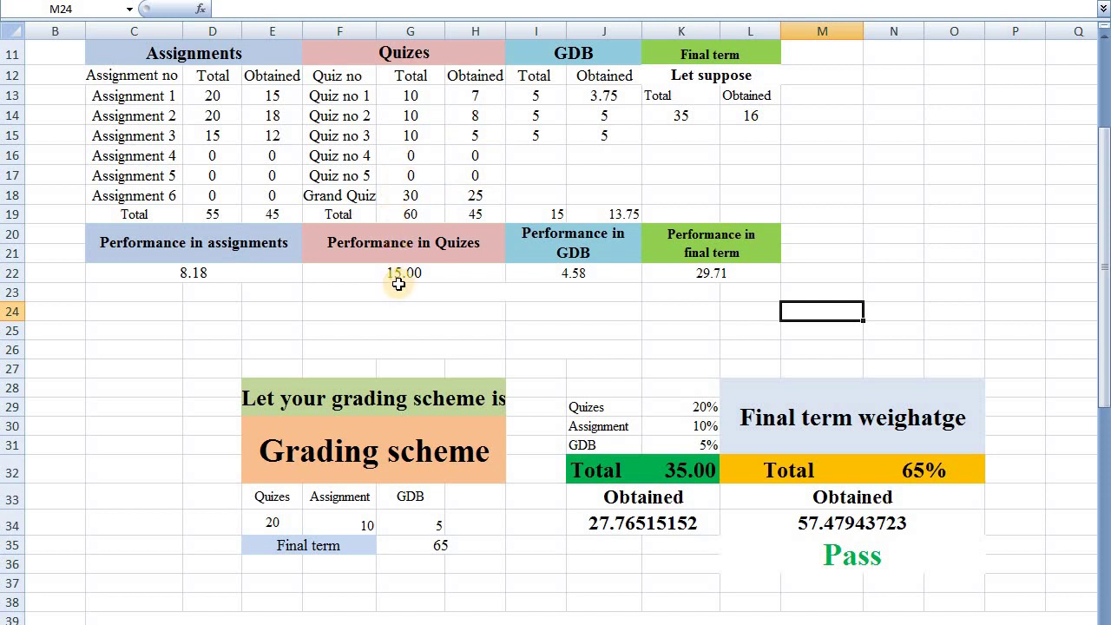
Set the Grand Quiz obtained marks to 20
left_click(478, 193)
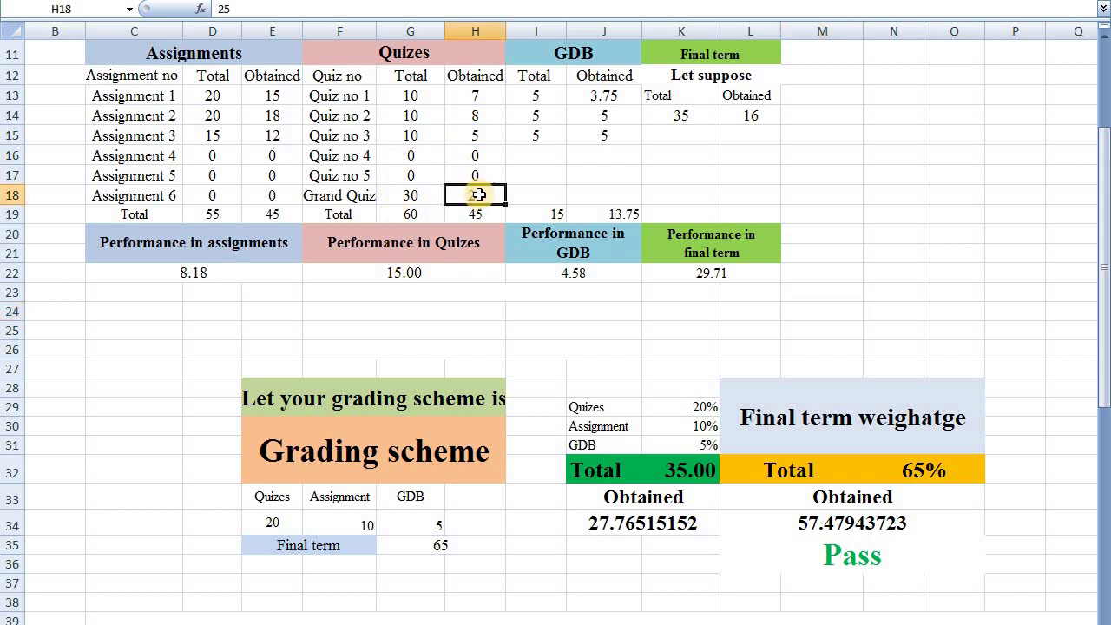
key("BackSpace")
key("Return")
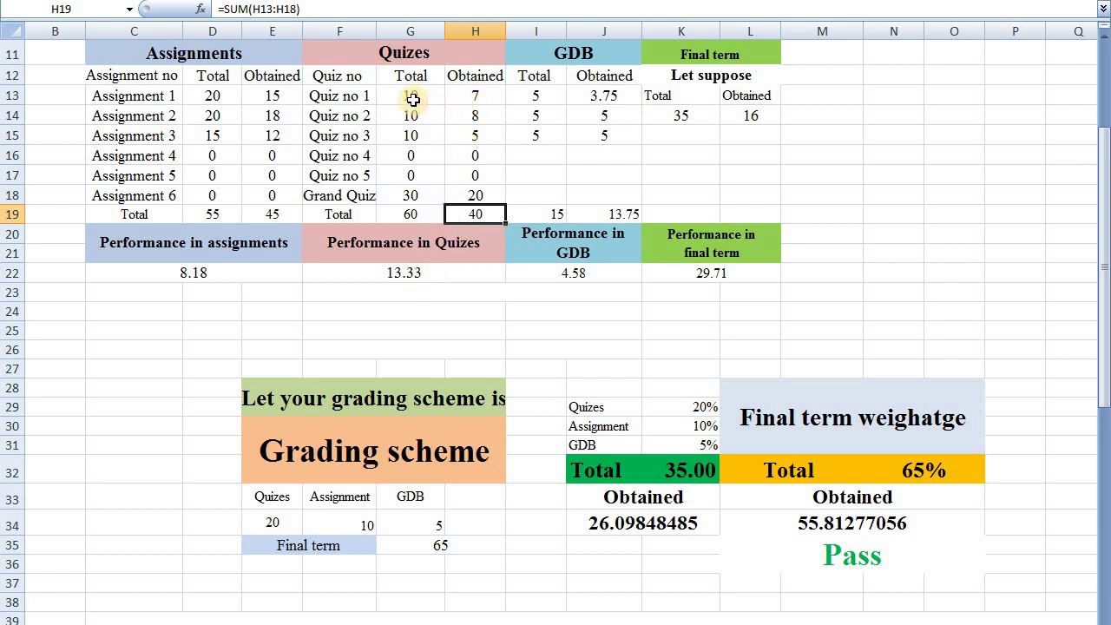
left_click(464, 97)
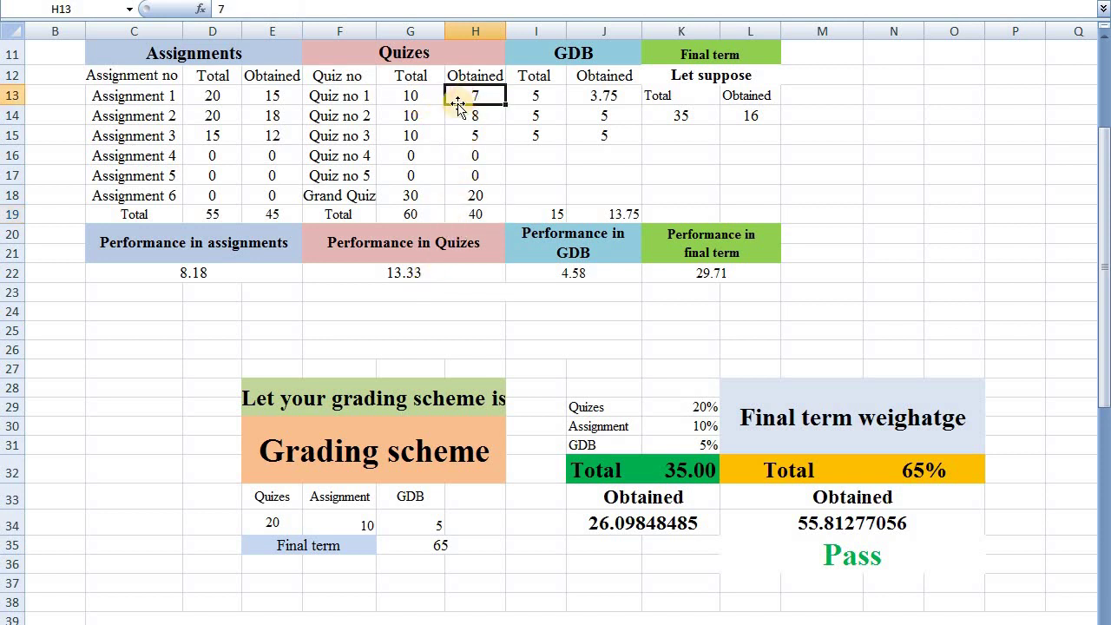
Set the obtained marks of Quiz no 1 to 10
type("1")
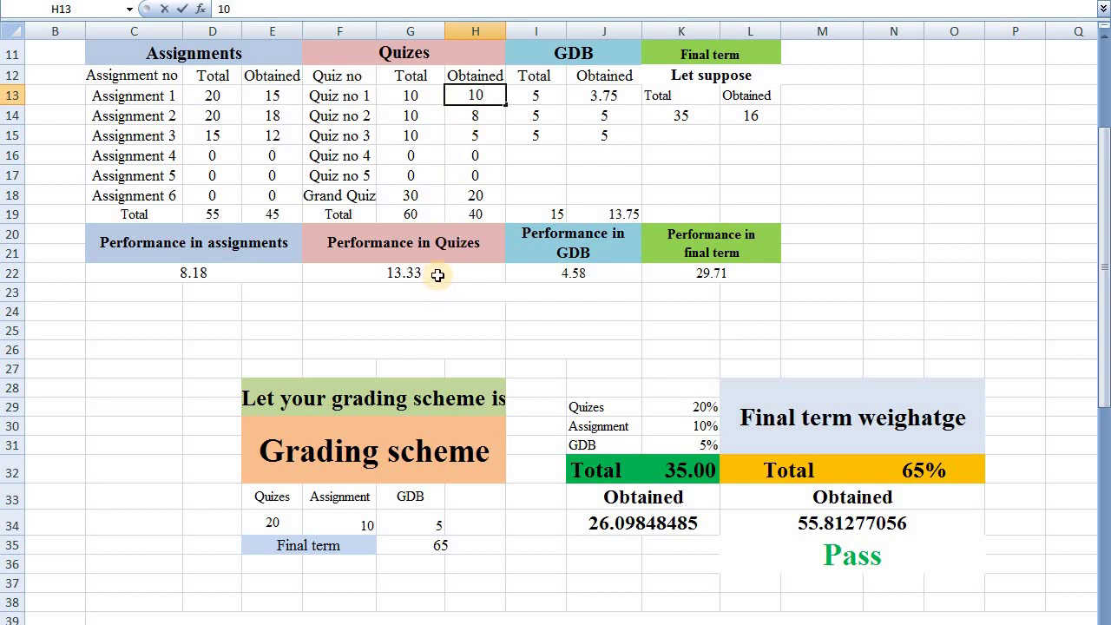
type("0")
key("Return")
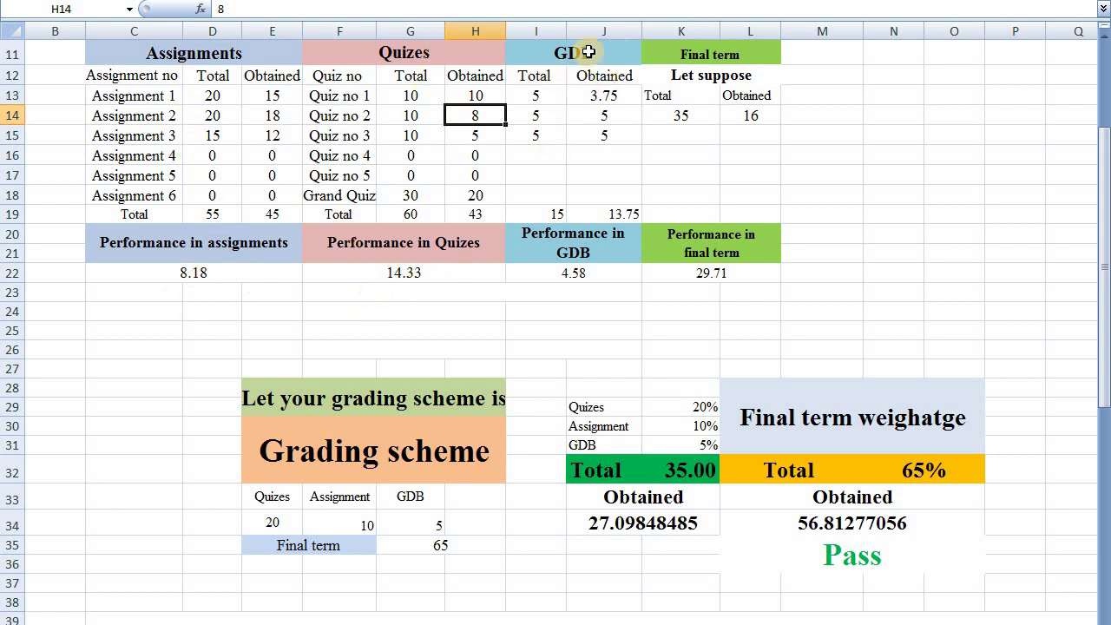
Set the total and obtained marks of the second and third GDB entries to 0
left_click(538, 116)
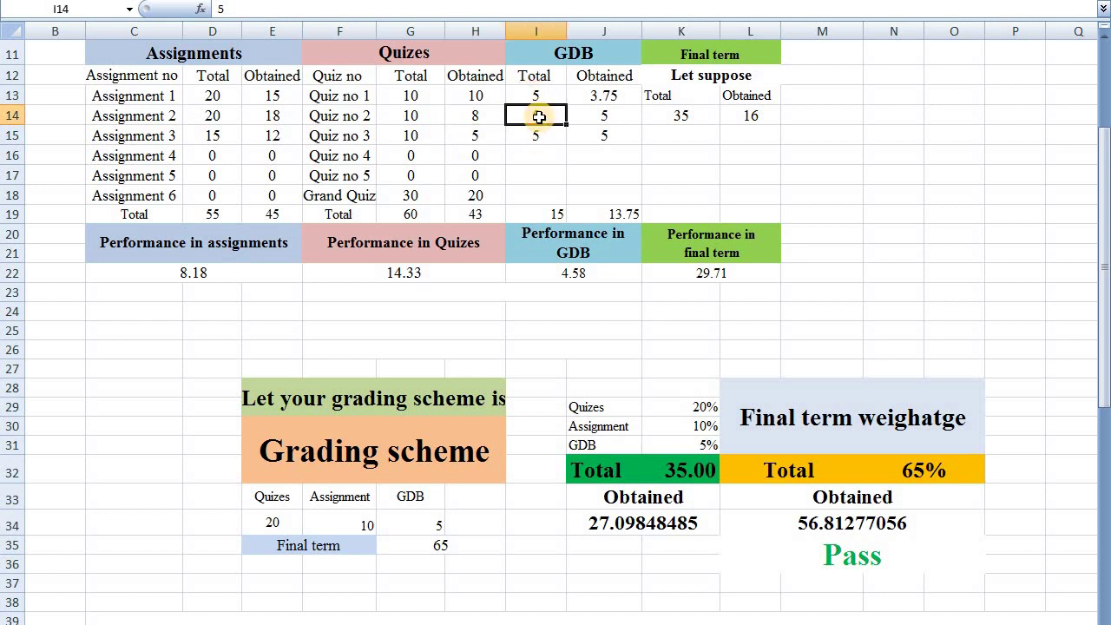
type("0")
left_click(578, 115)
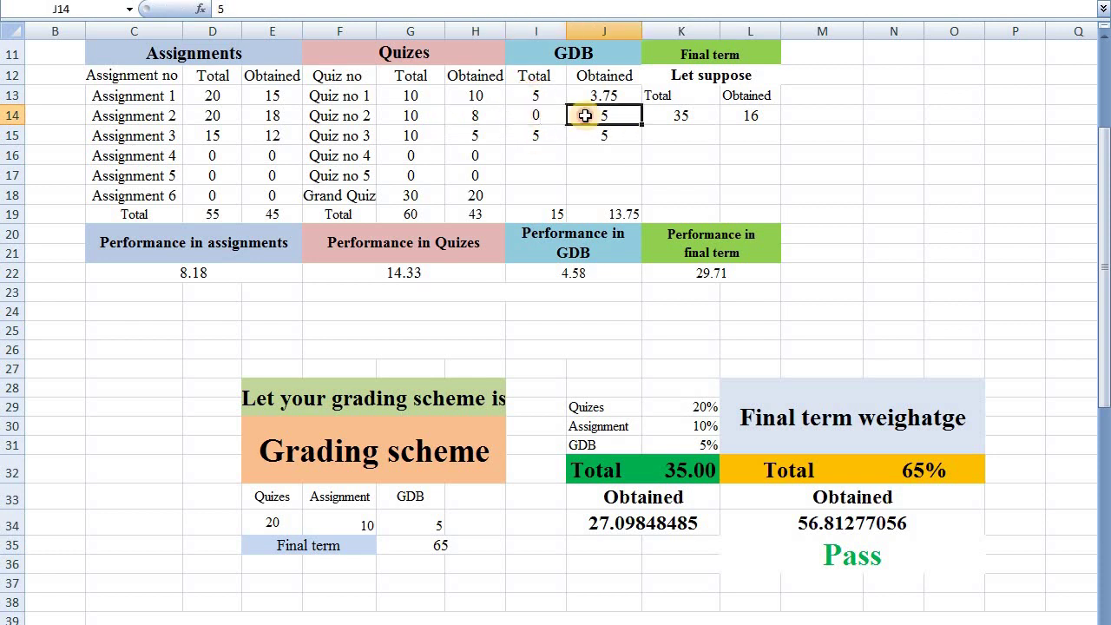
type("0")
left_click(545, 144)
type("0")
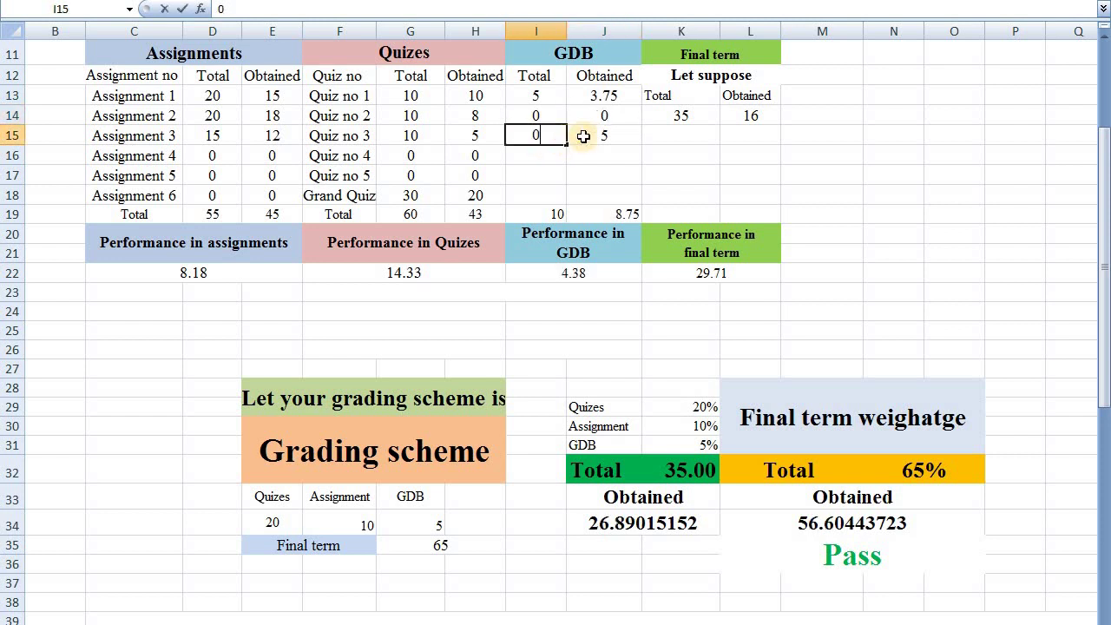
key("Tab")
type("0")
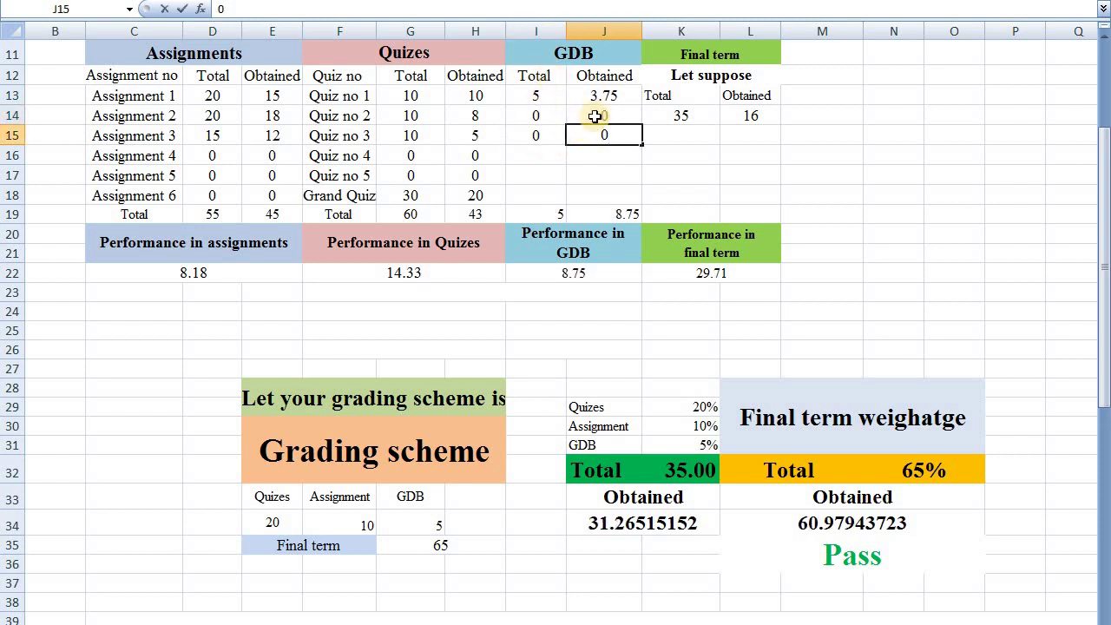
Set the first GDB entry to 10 total marks and 7.75 obtained marks
left_click(535, 98)
type("10")
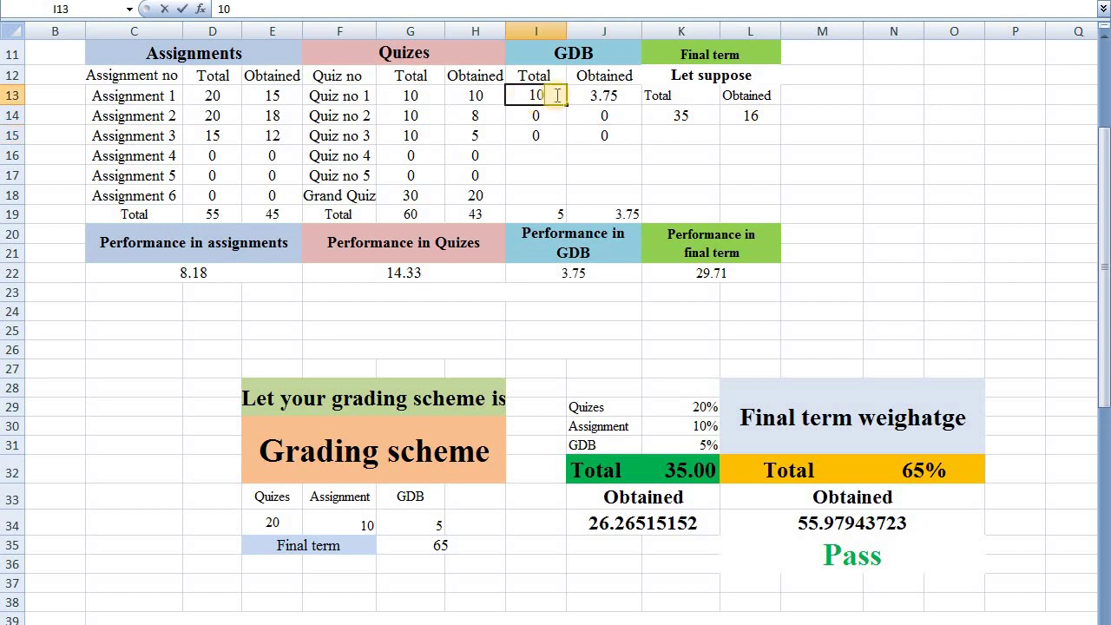
left_click(618, 96)
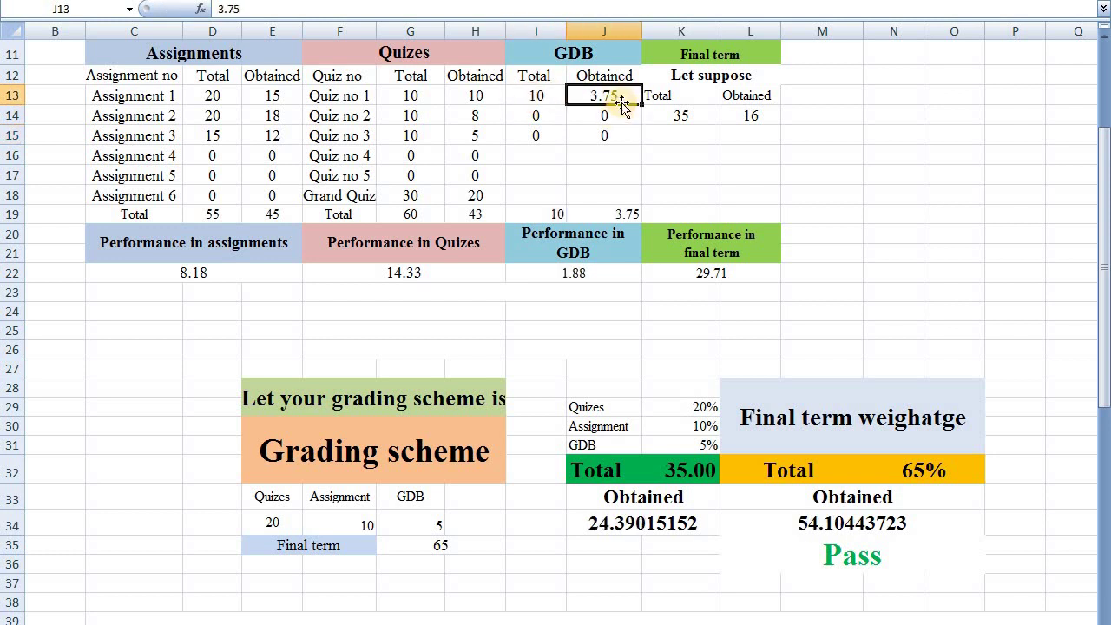
key("BackSpace")
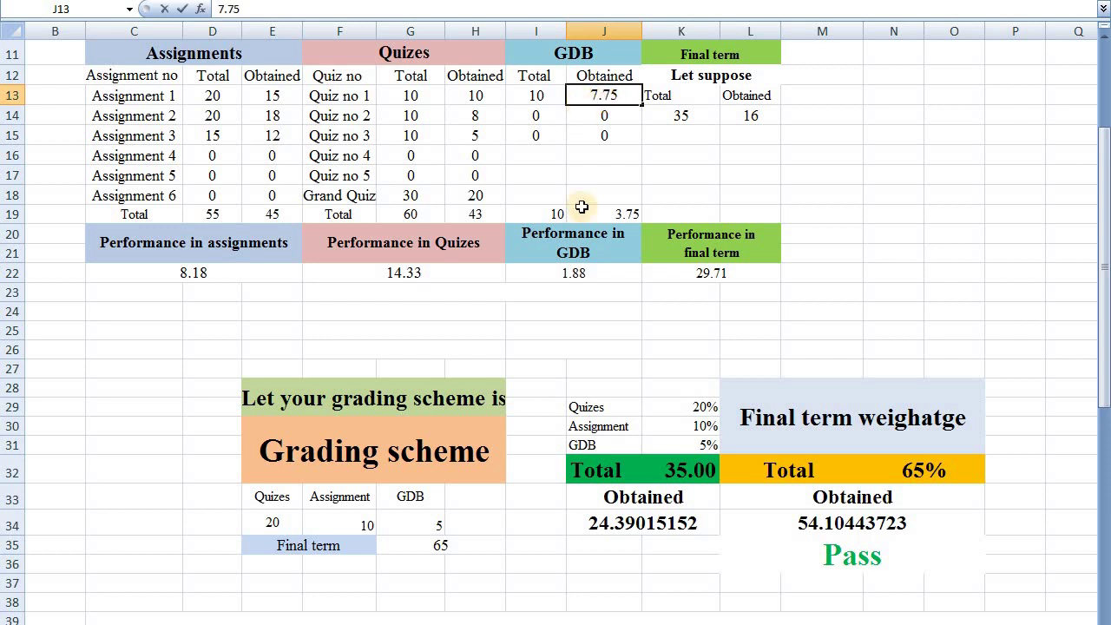
key("Return")
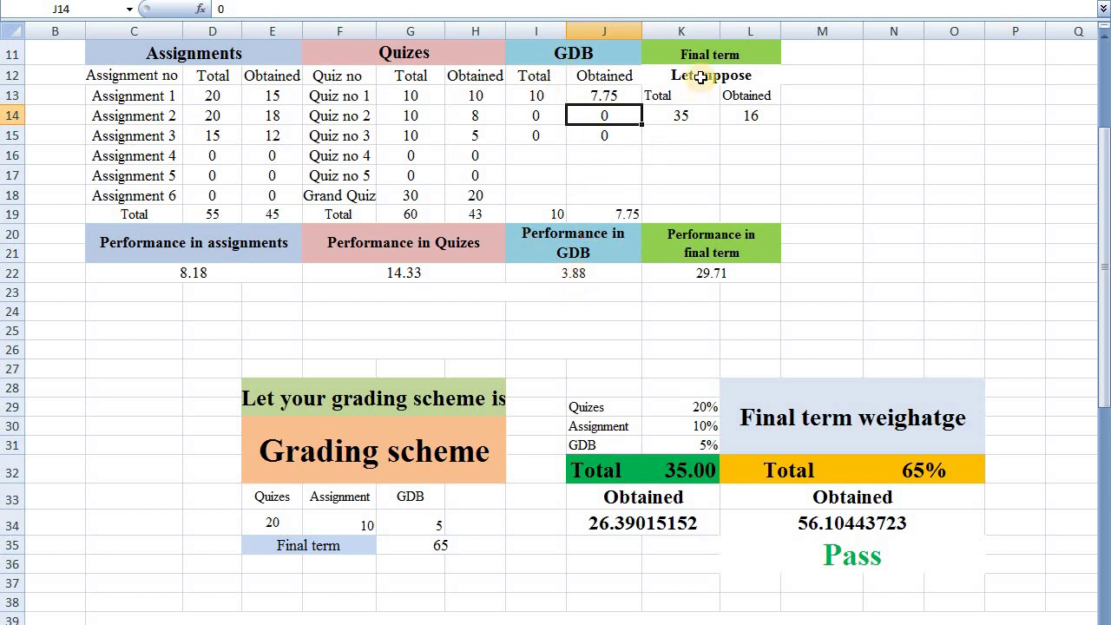
Try a second GDB entry with 5 total marks and 2.5 obtained marks
left_click(542, 117)
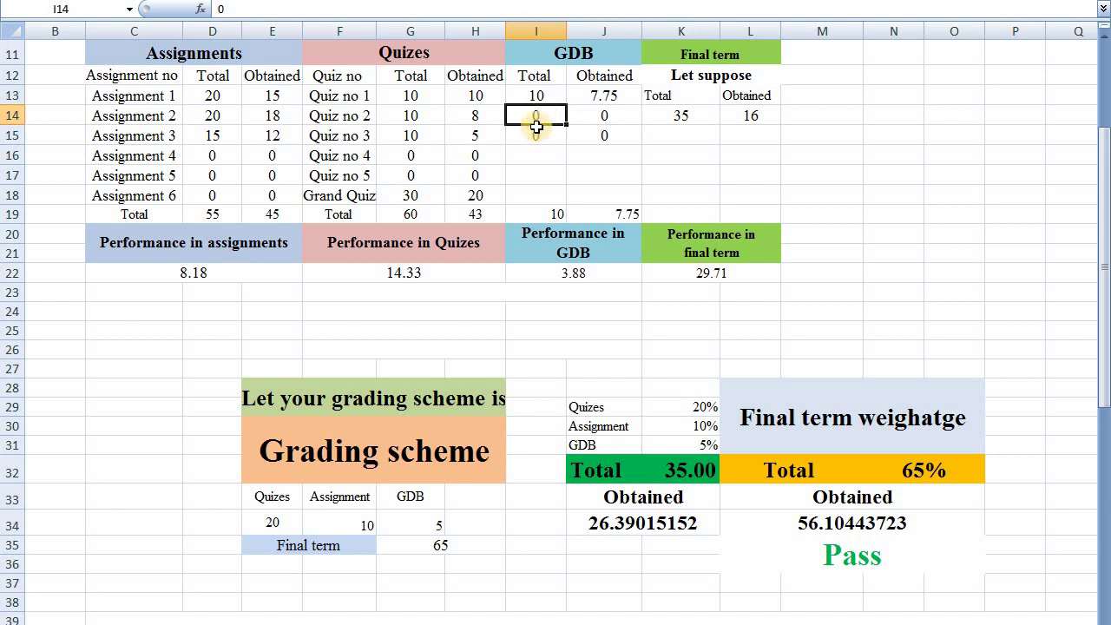
left_click(590, 121)
type("2.5")
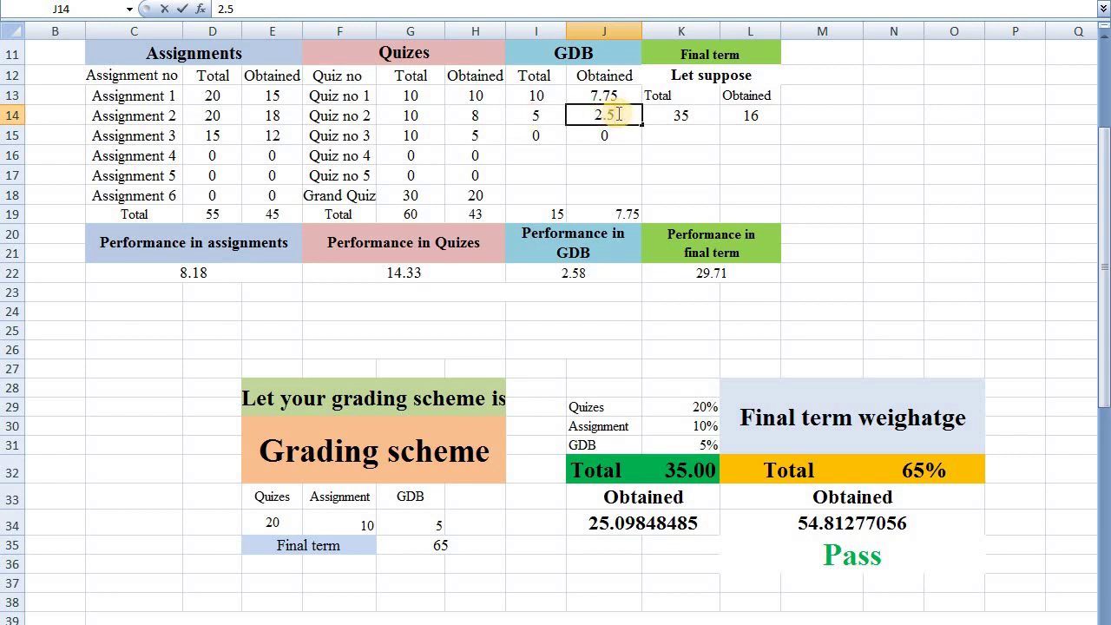
key("Return")
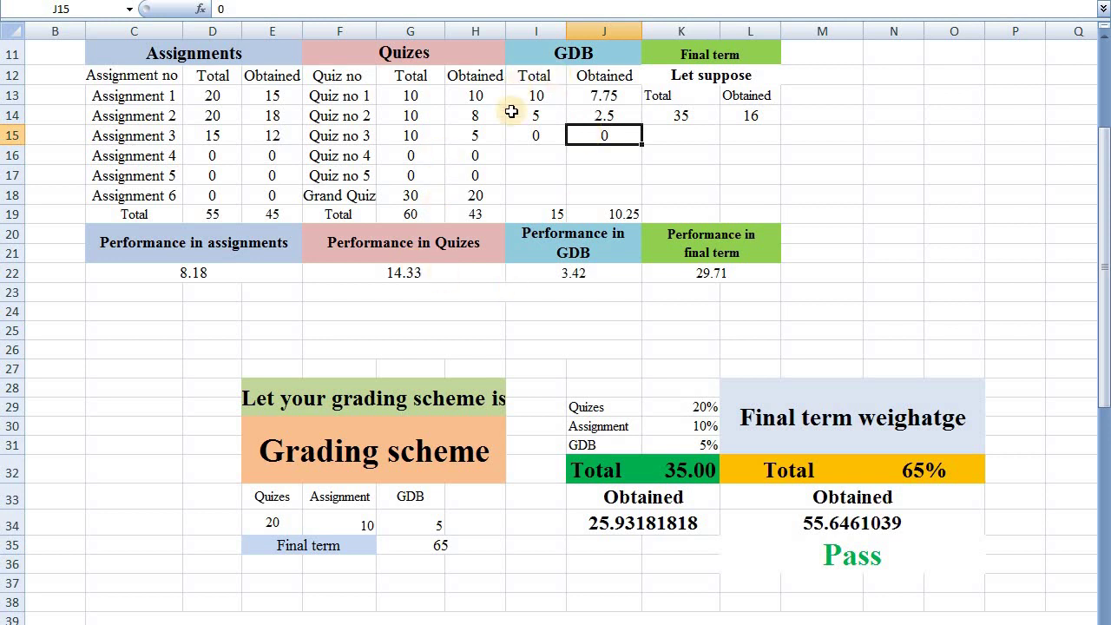
Try a third GDB entry with 10 total marks and 5 obtained marks
left_click(539, 132)
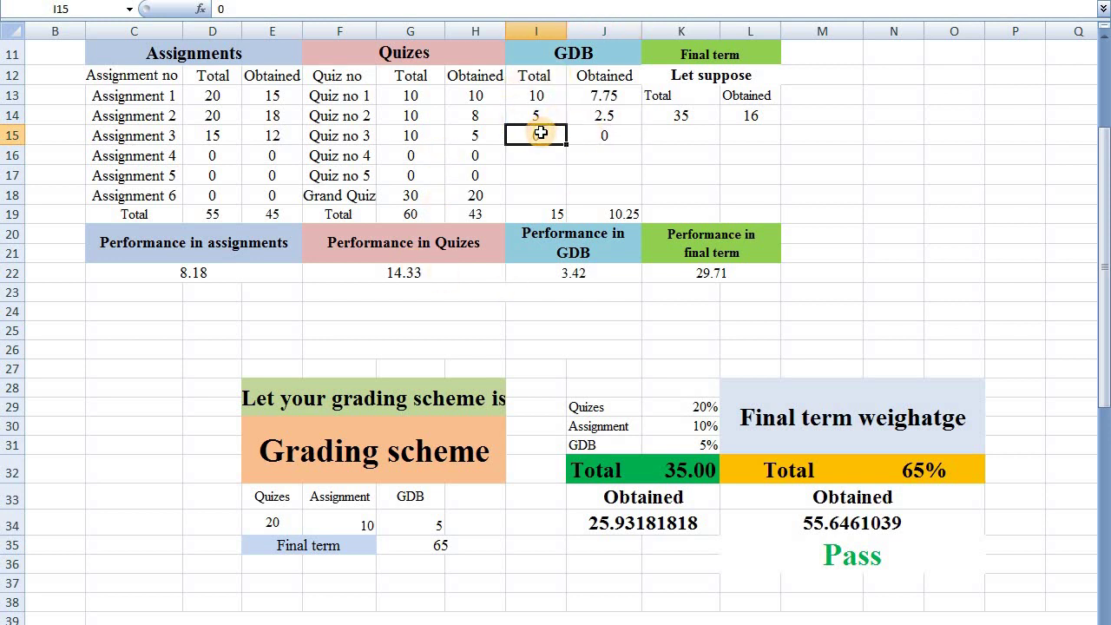
type("10")
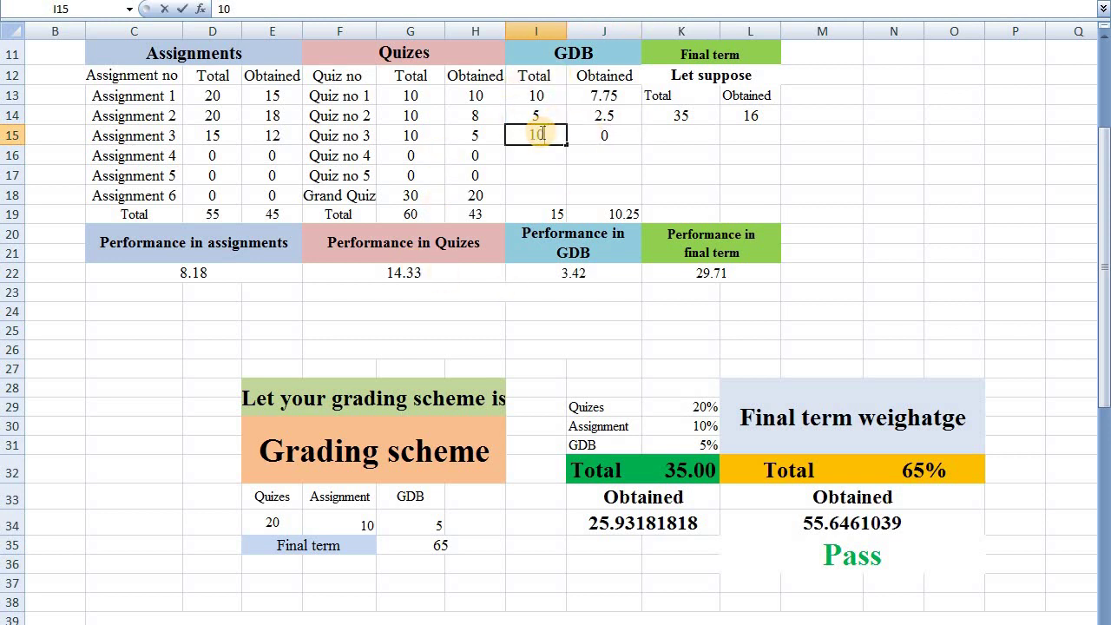
left_click(601, 137)
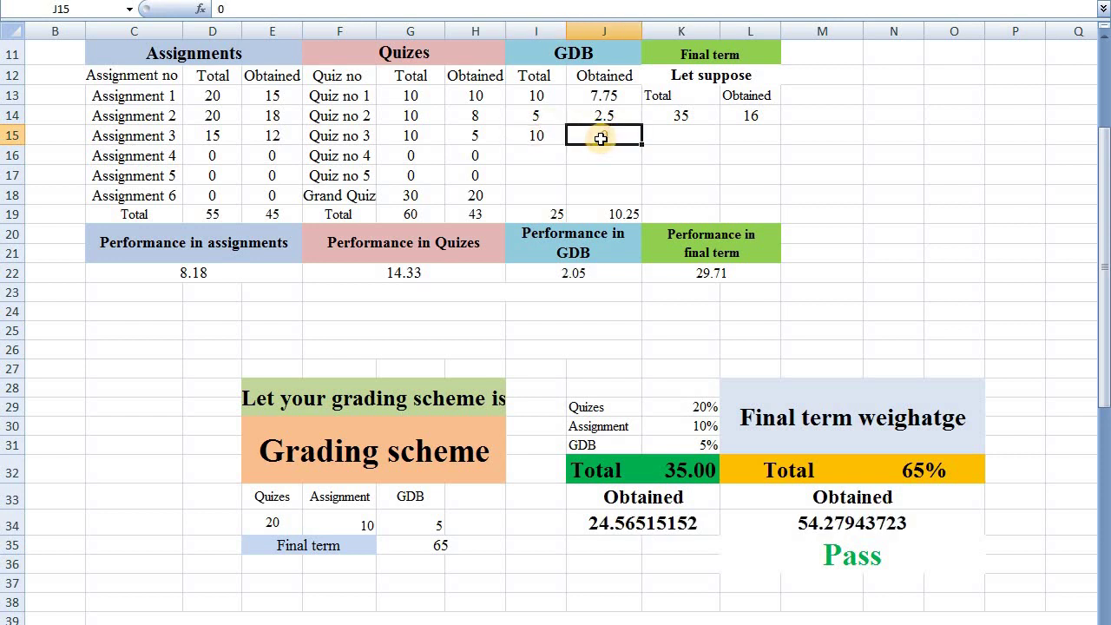
type("5")
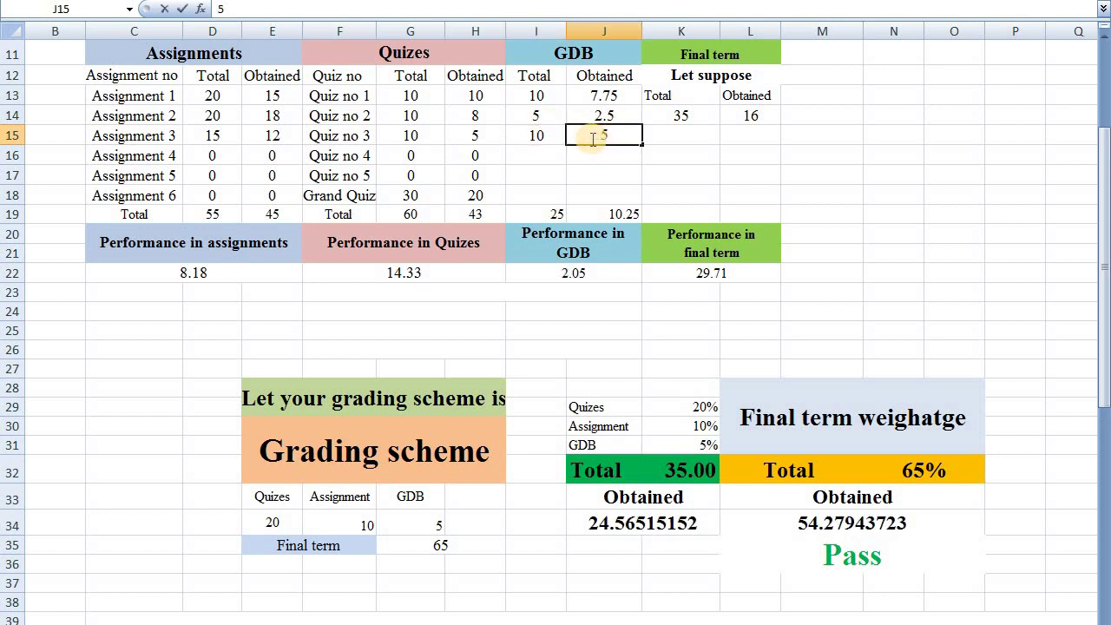
key("Return")
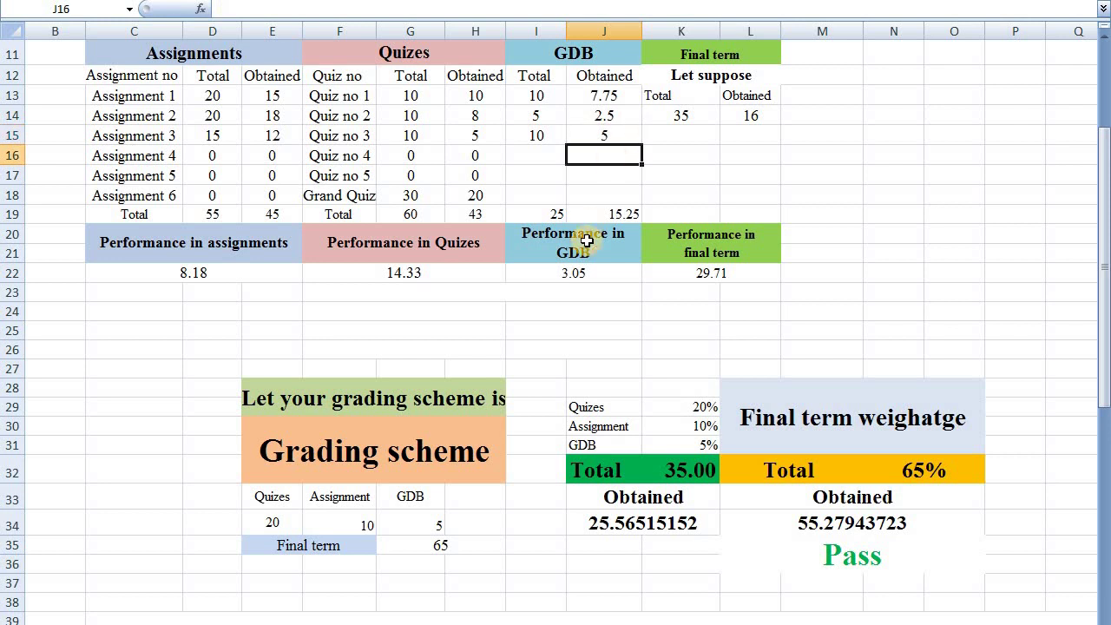
Reset the trial marks in the second and third GDB entries to 0, both total and obtained
left_click(598, 138)
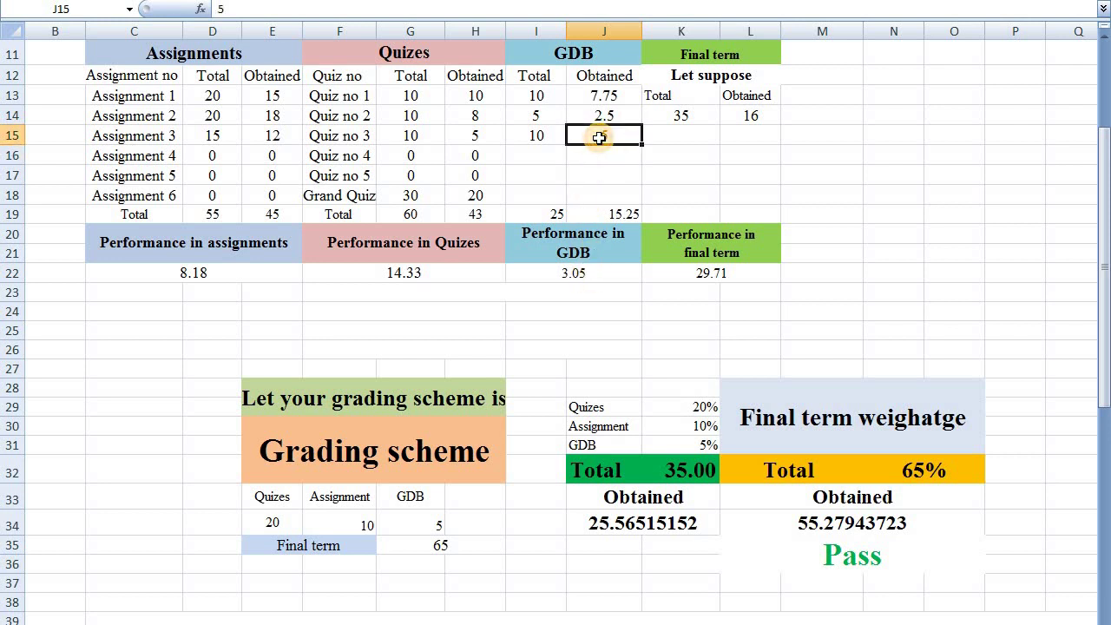
type("0")
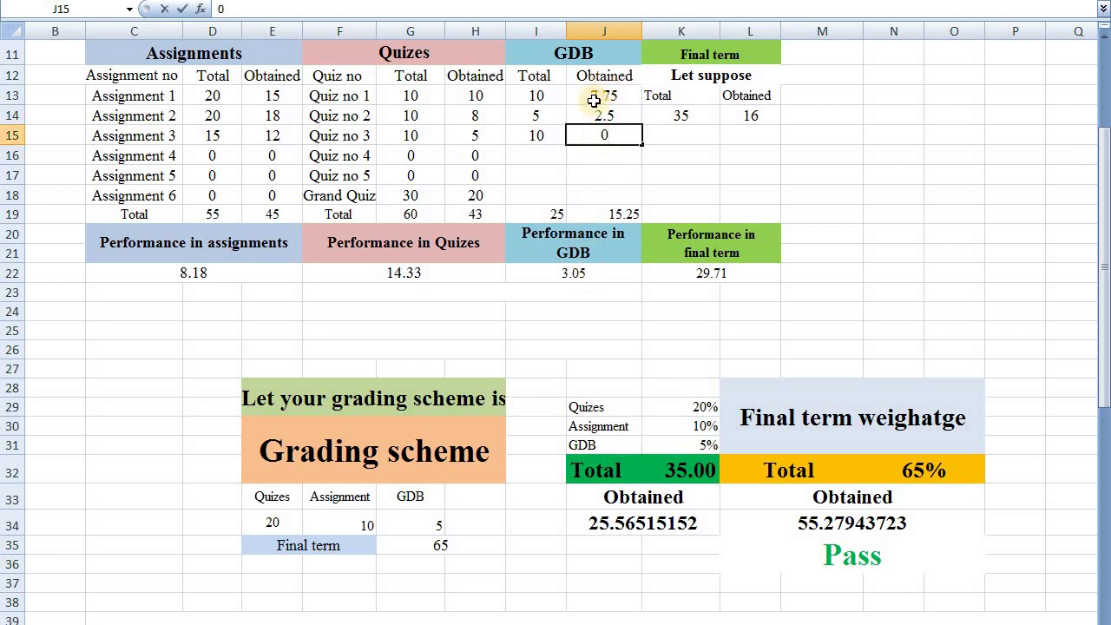
left_click(536, 139)
type("0")
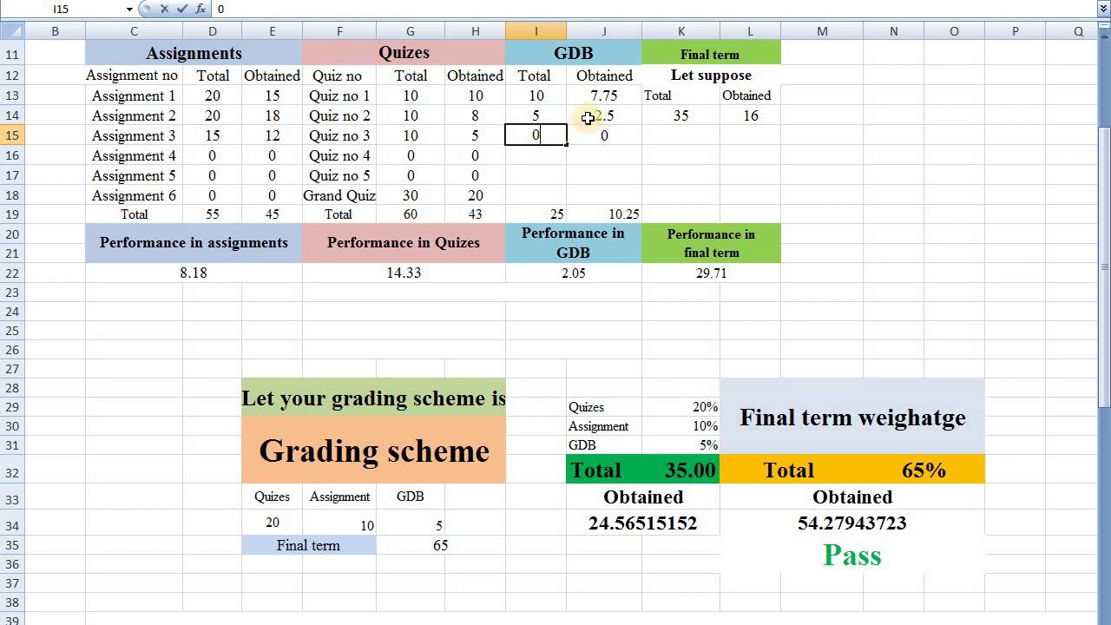
left_click(587, 115)
type("0")
left_click(537, 115)
type("0")
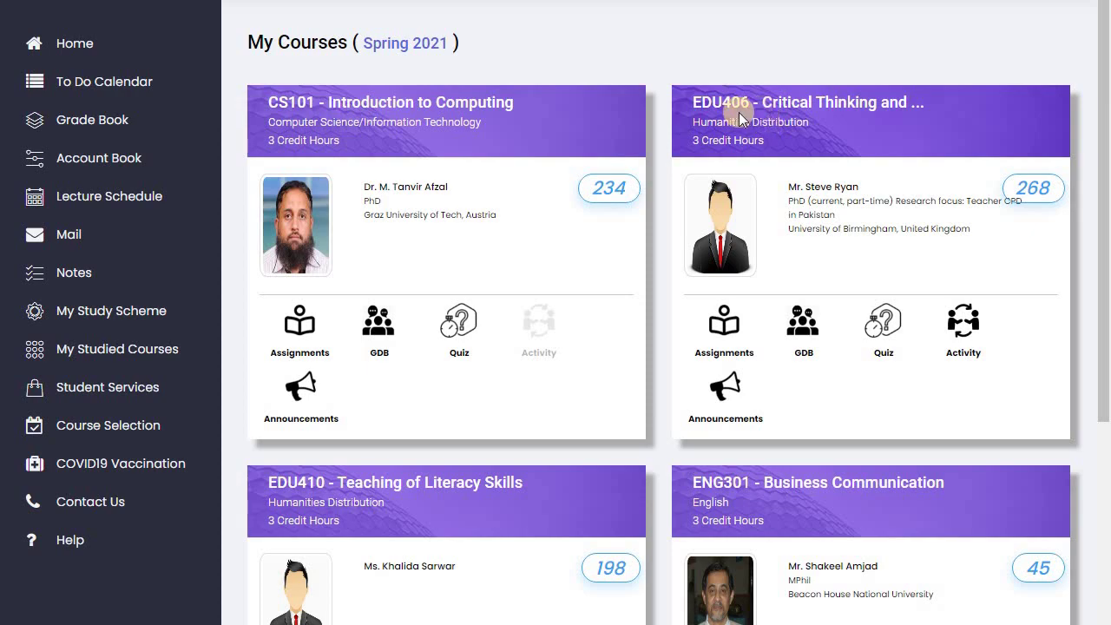
Switch to the course portal in the browser and view the grading scheme chart of EDU406 - Critical Thinking and reflective Practice
left_click(738, 114)
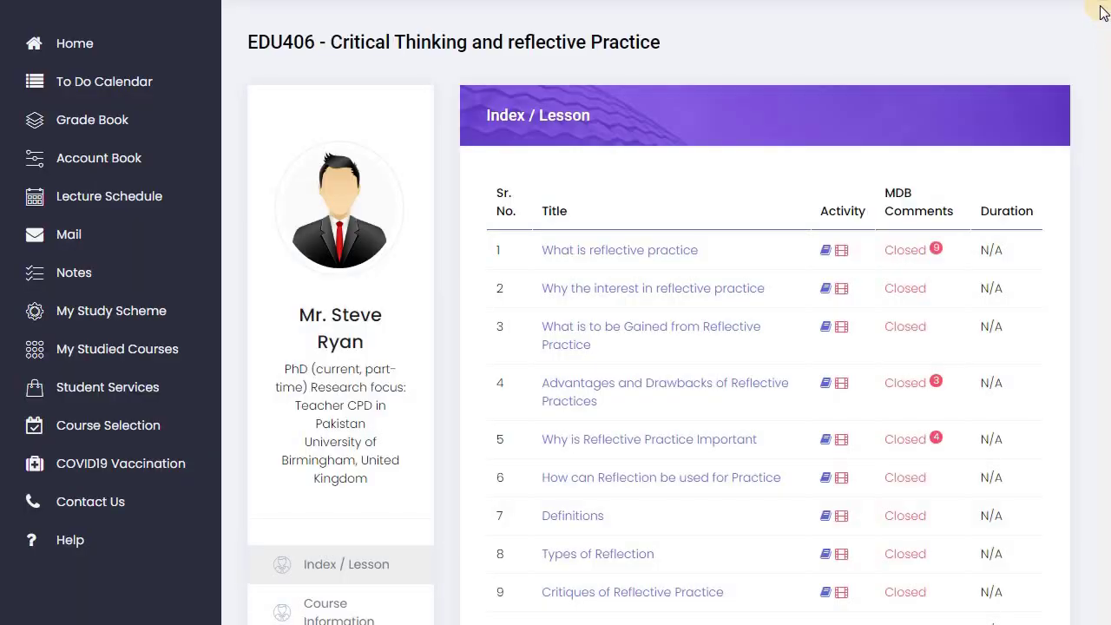
scroll(593, 297, "down", 5)
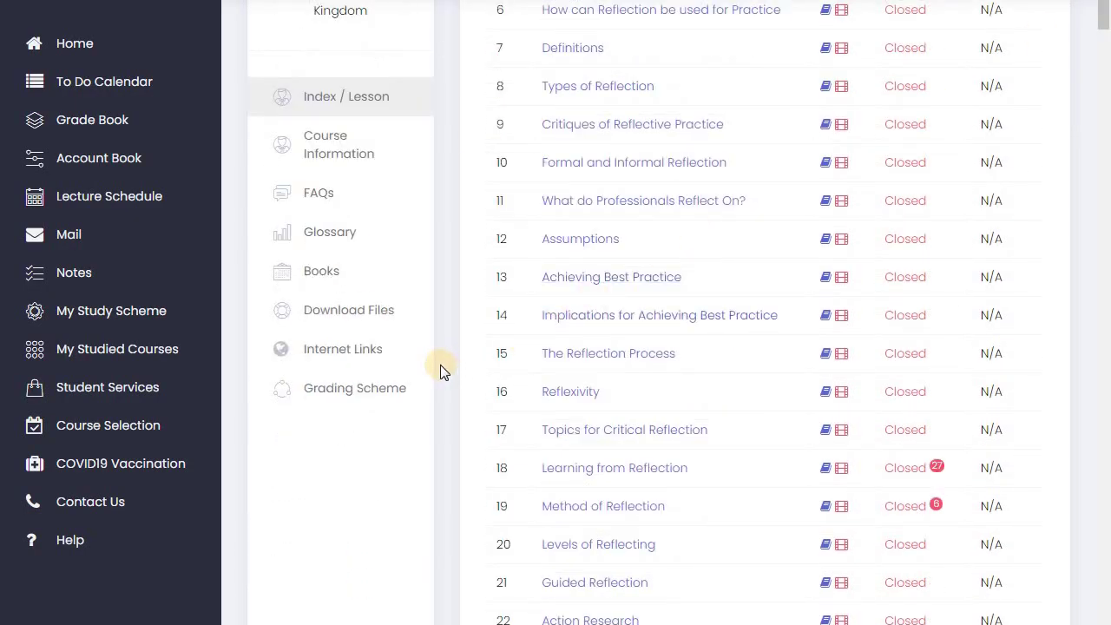
left_click(376, 396)
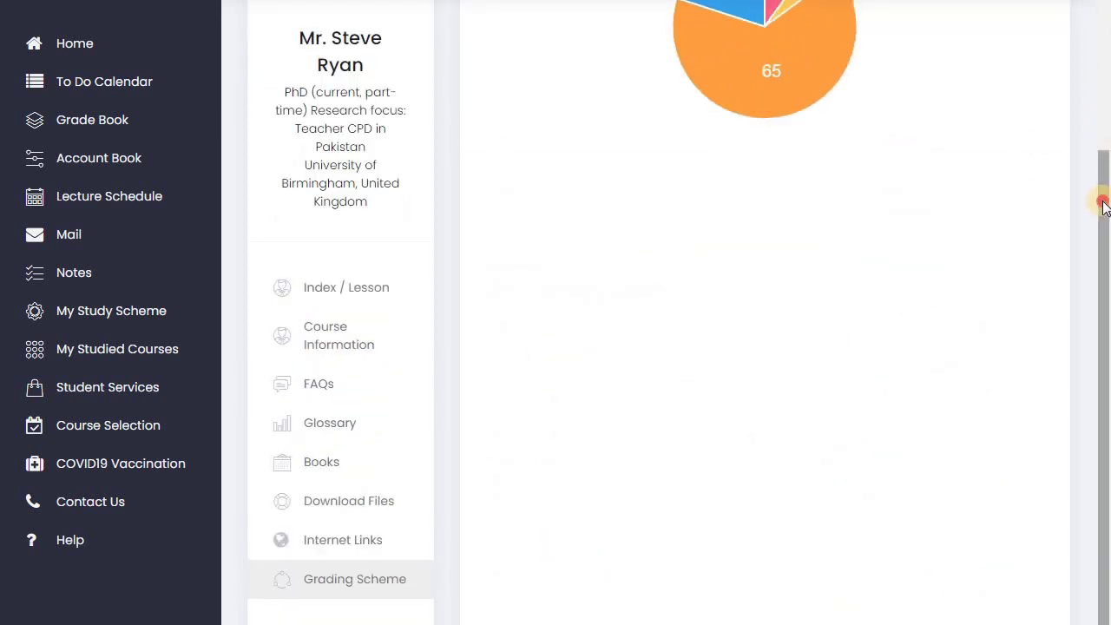
left_click_drag(1103, 198, 1102, 123)
mouse_move(719, 99)
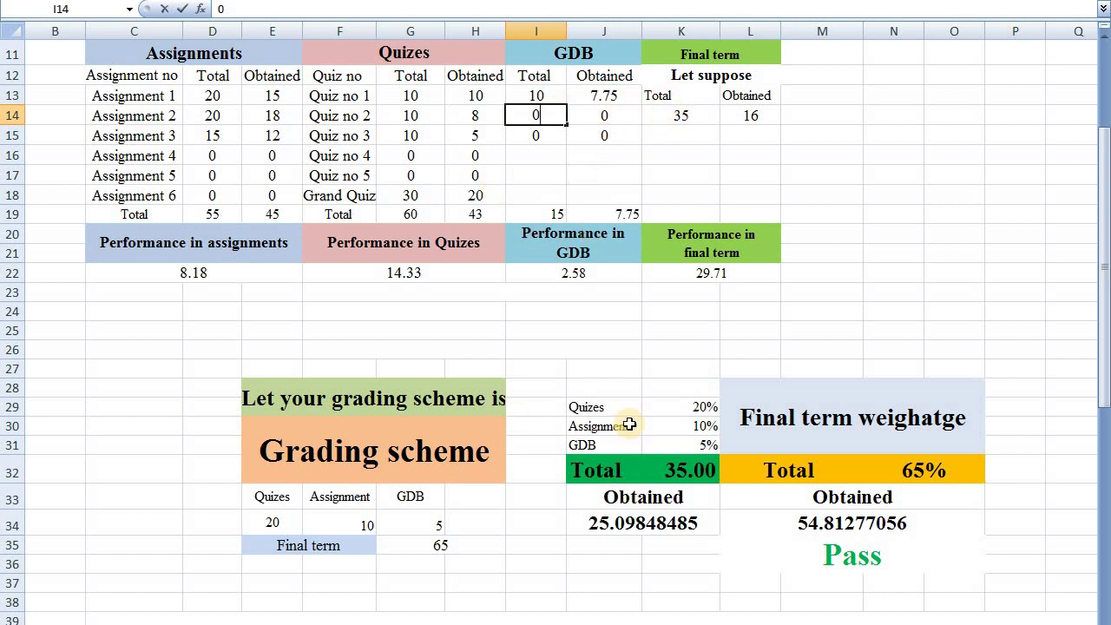
Back in the Excel result calculator, set the supposed total marks of the final term to 38
left_click(676, 474)
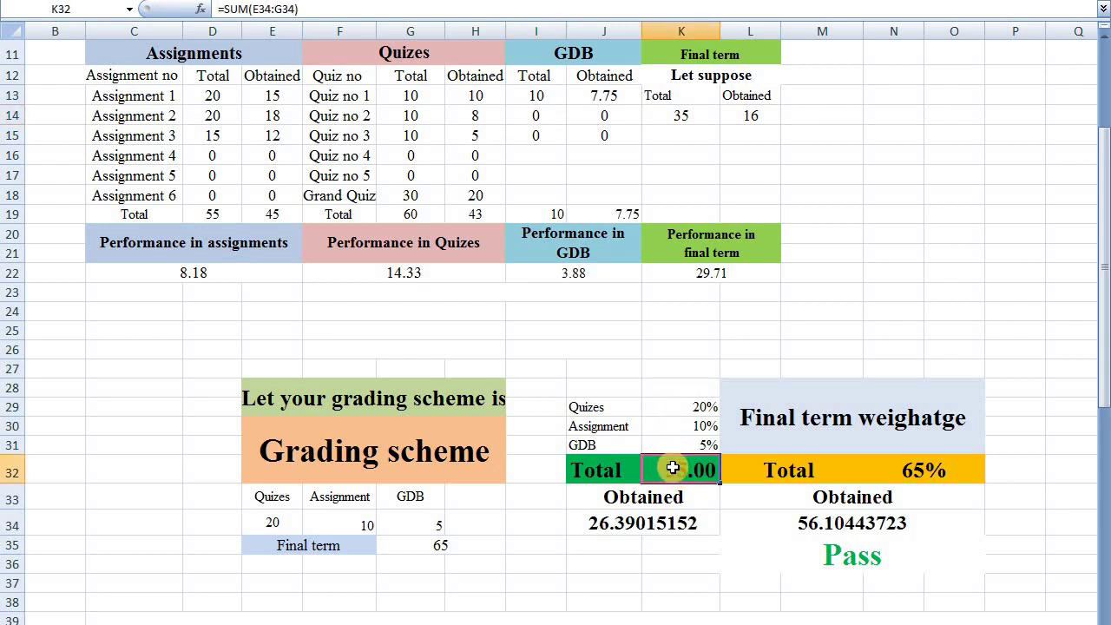
left_click(690, 335)
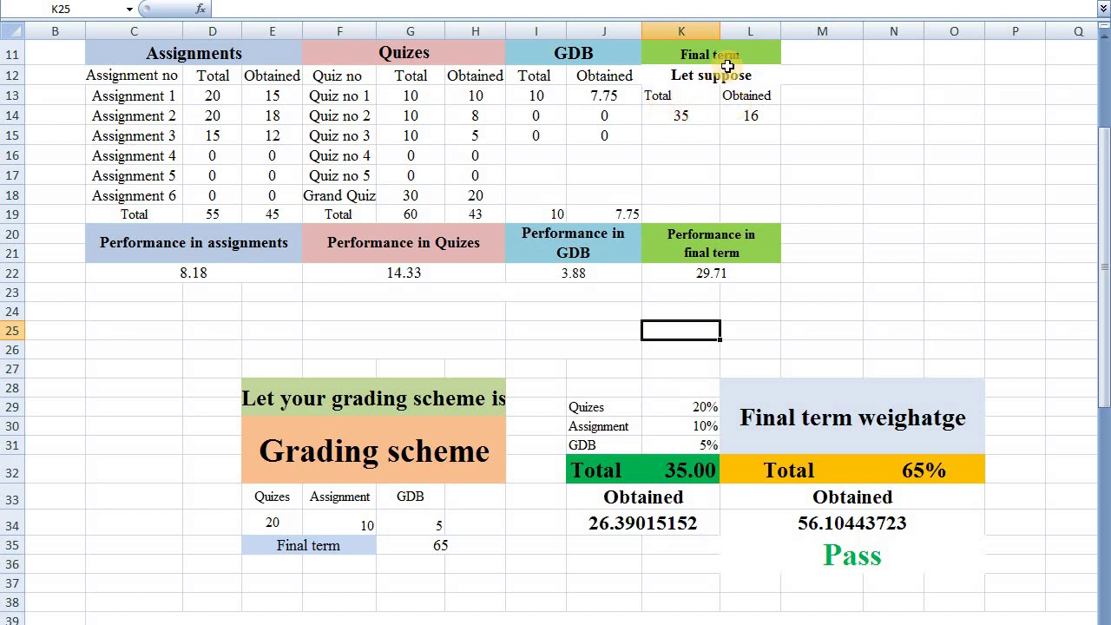
left_click(689, 113)
type("40")
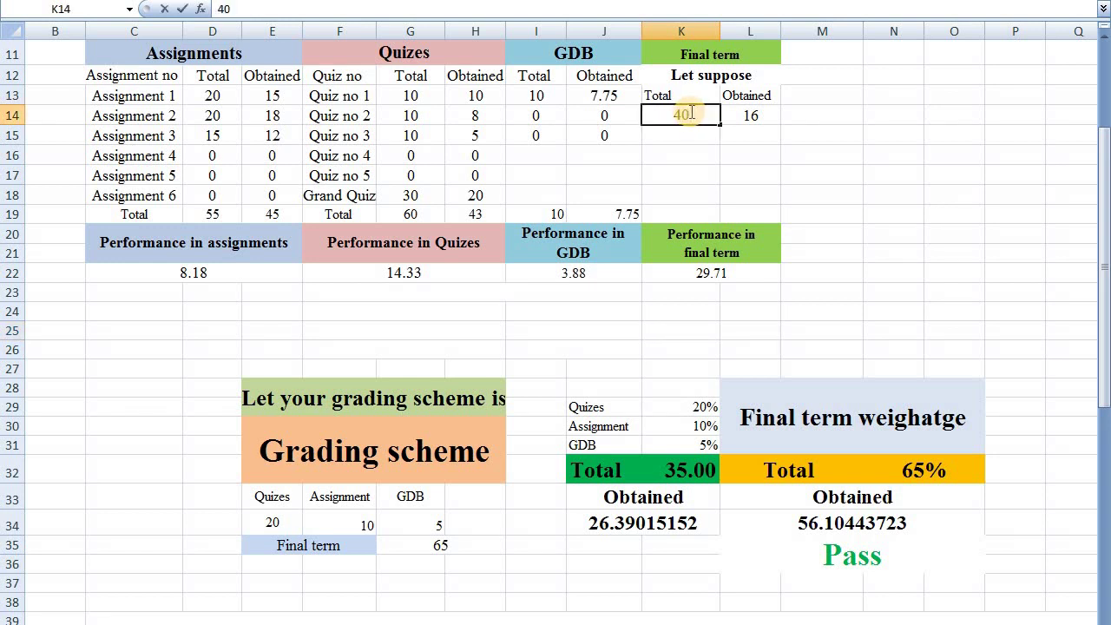
left_click_drag(1104, 172, 1105, 139)
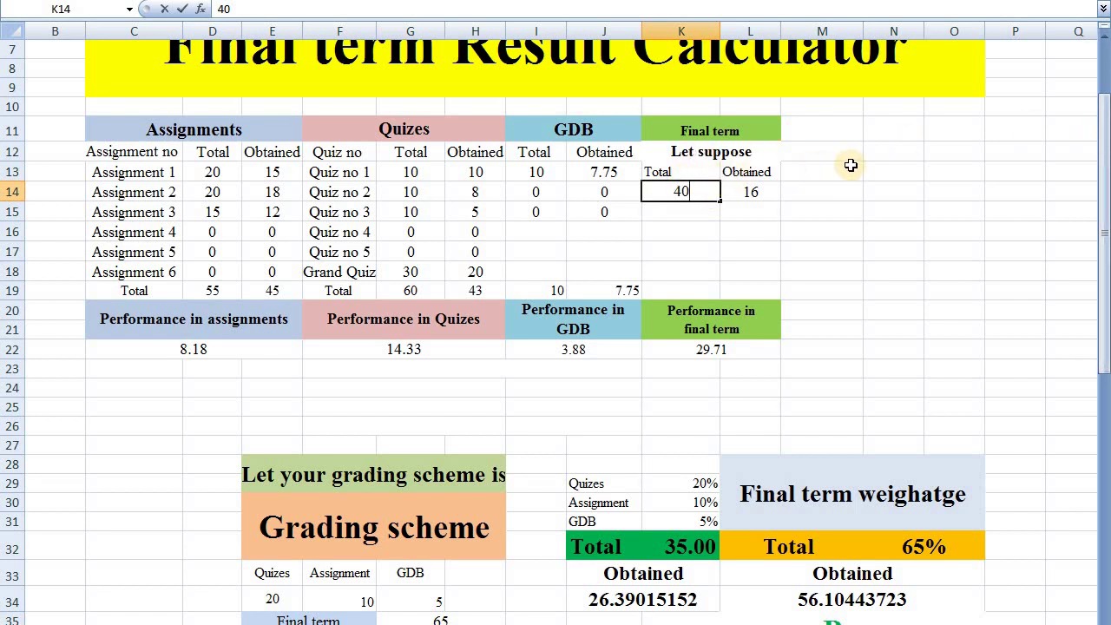
left_click(689, 192)
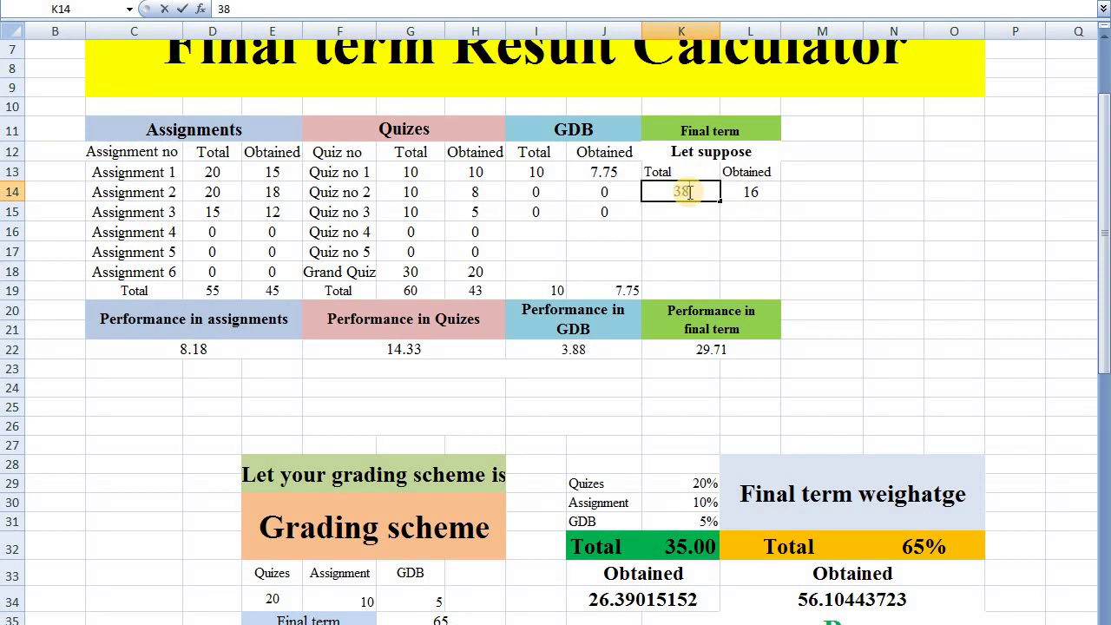
Try 15 obtained marks for the supposed final term and check the resulting pass or fail status
left_click(760, 191)
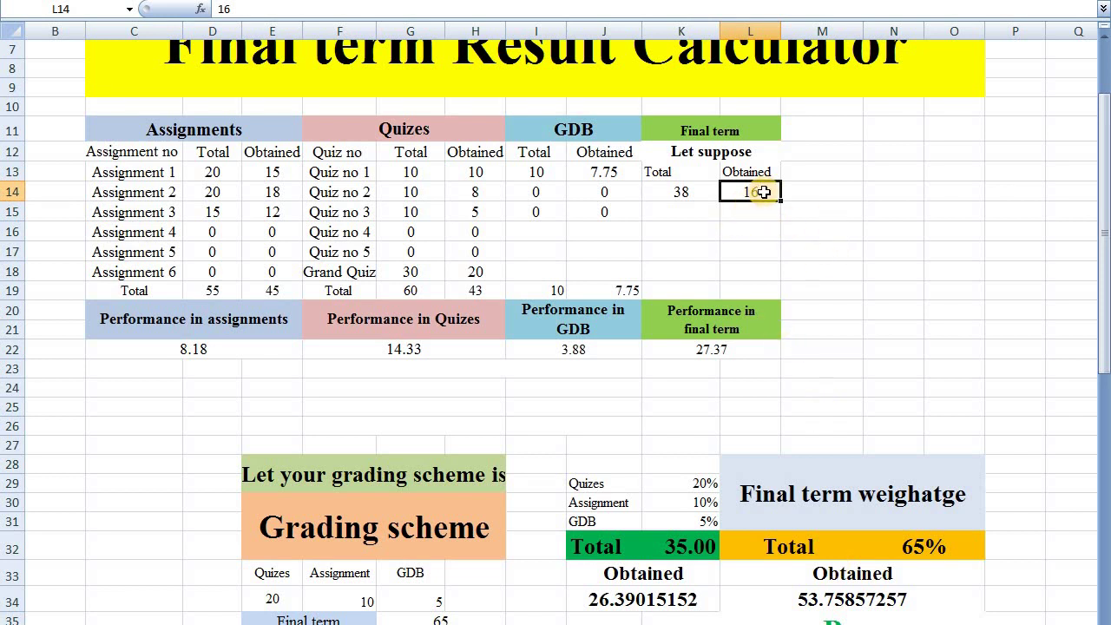
key("Return")
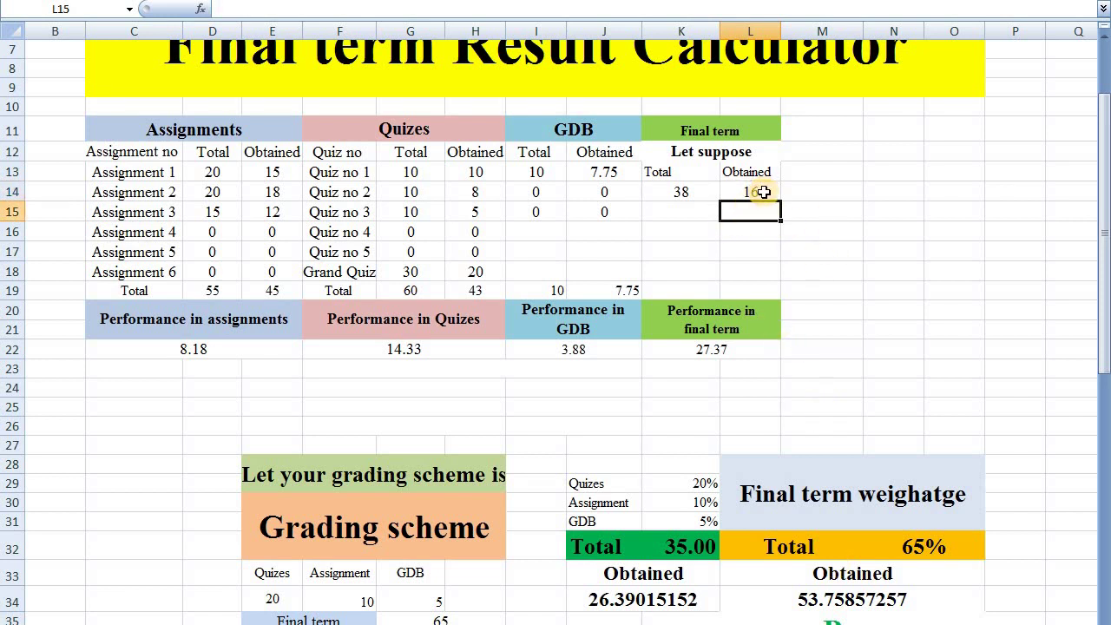
left_click(743, 194)
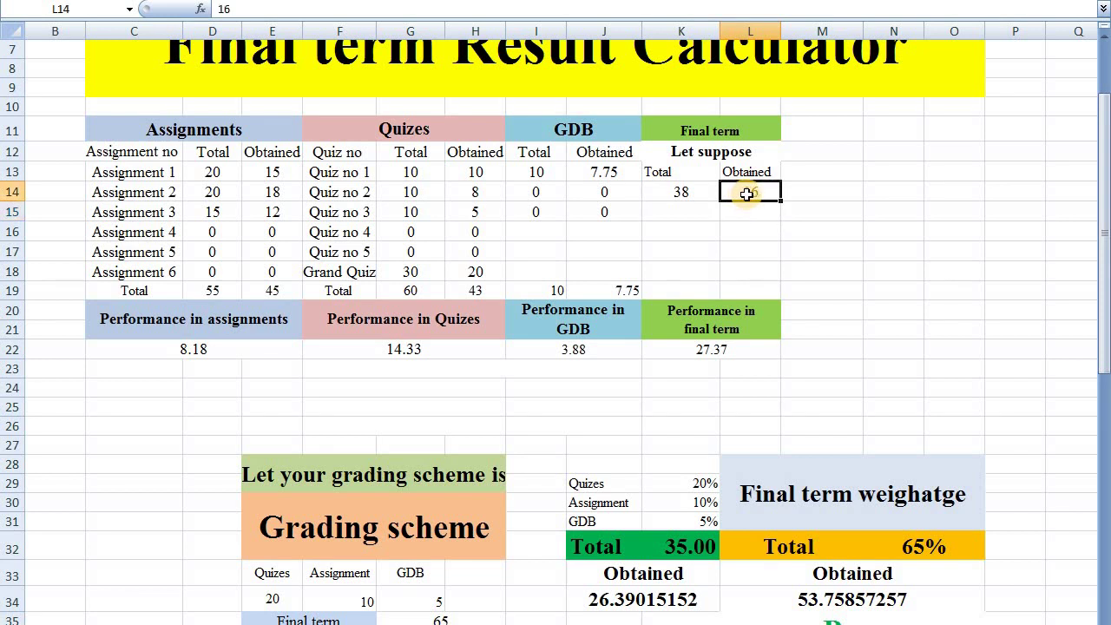
left_click(677, 192)
left_click(752, 194)
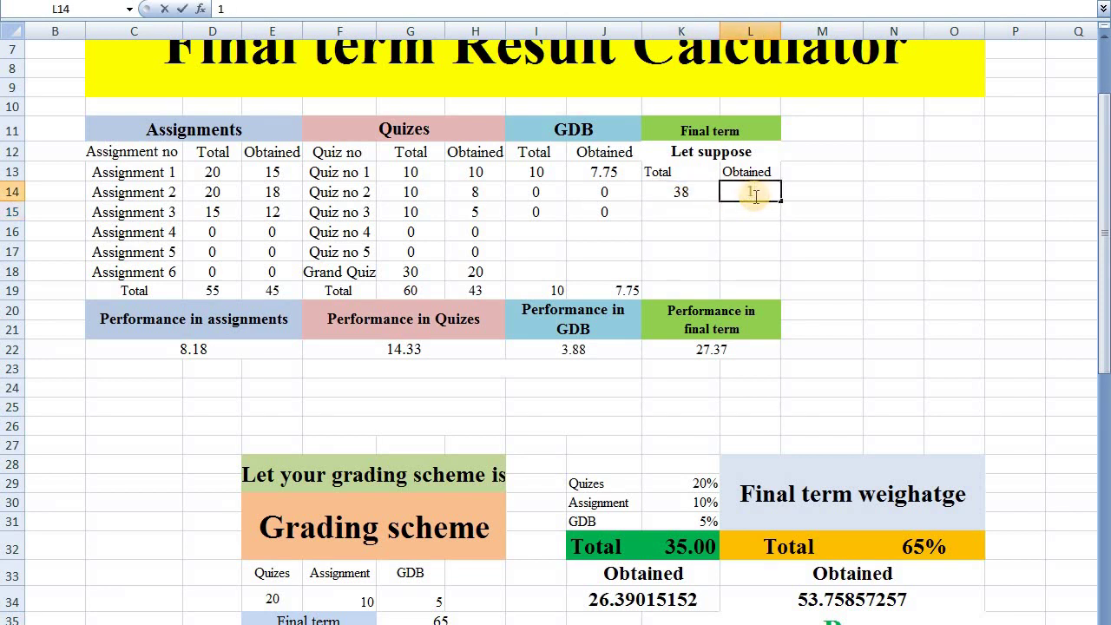
key("Return")
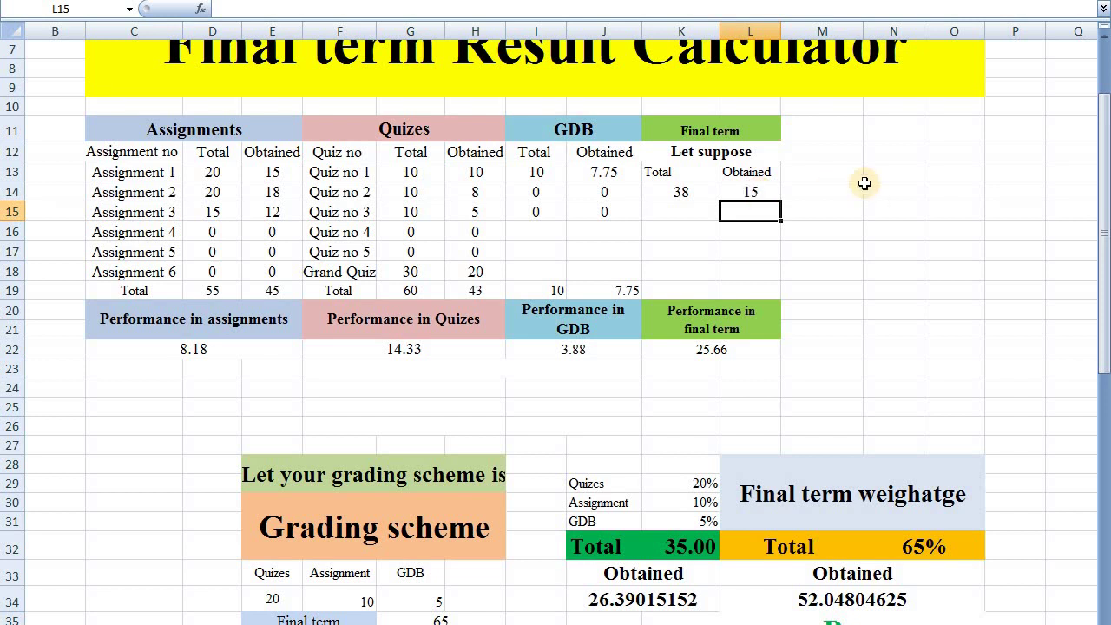
left_click_drag(1105, 155, 1105, 169)
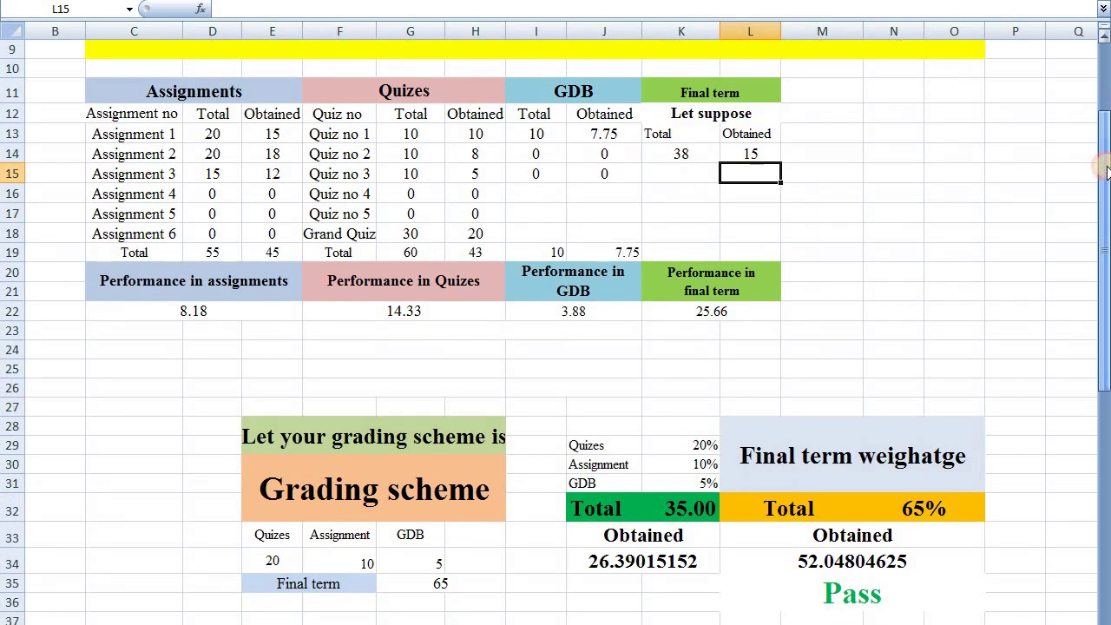
Try 10 obtained marks out of 38 for the supposed final term
left_click(680, 154)
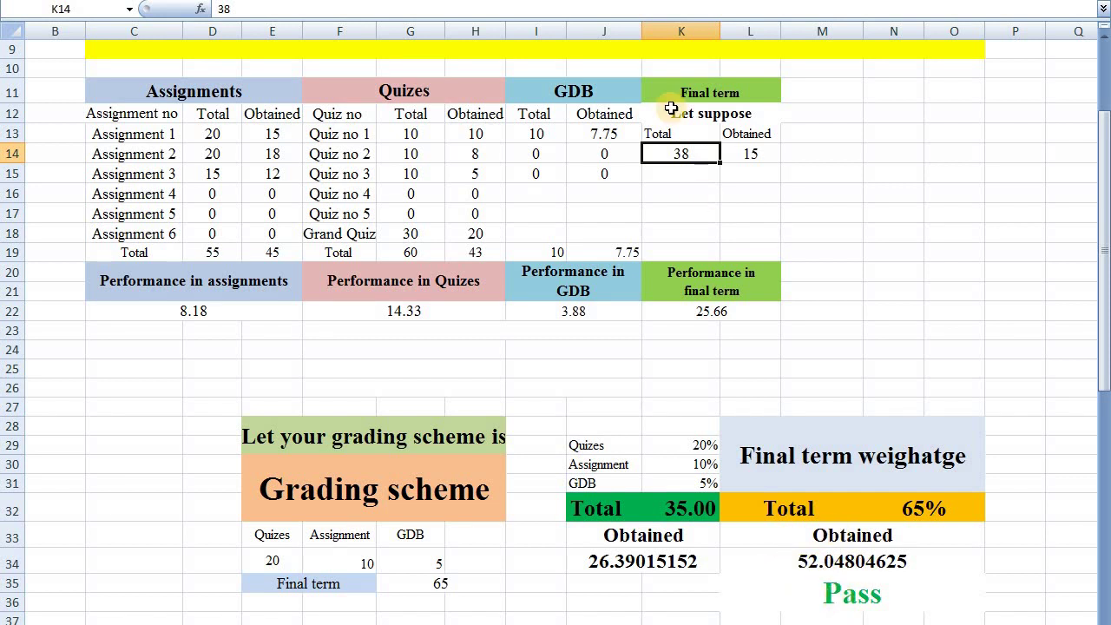
left_click(747, 158)
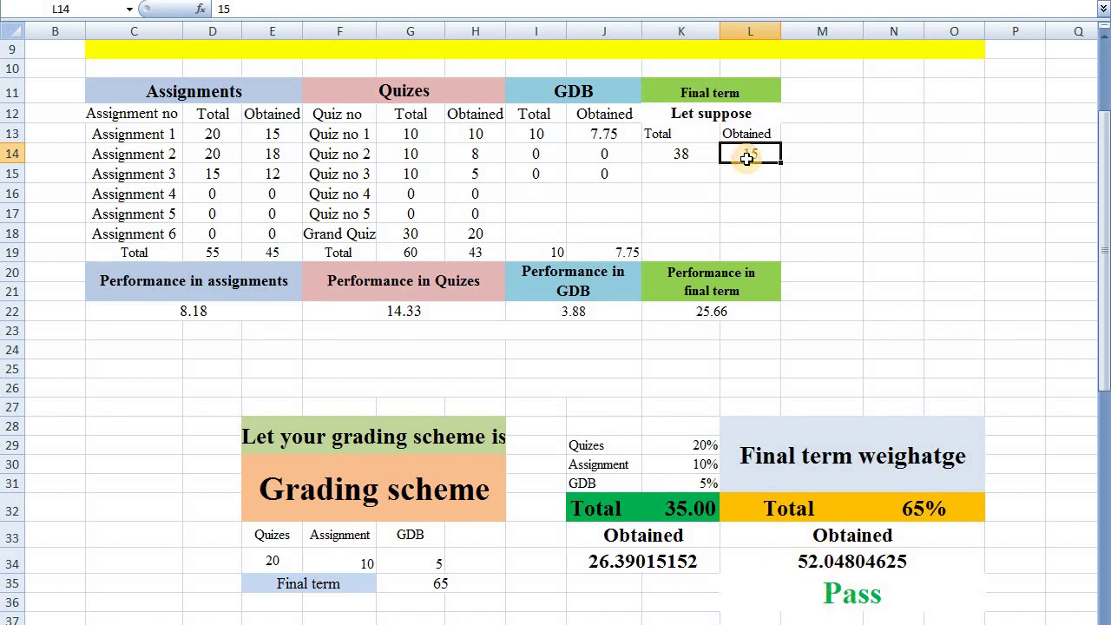
type("10")
key("Return")
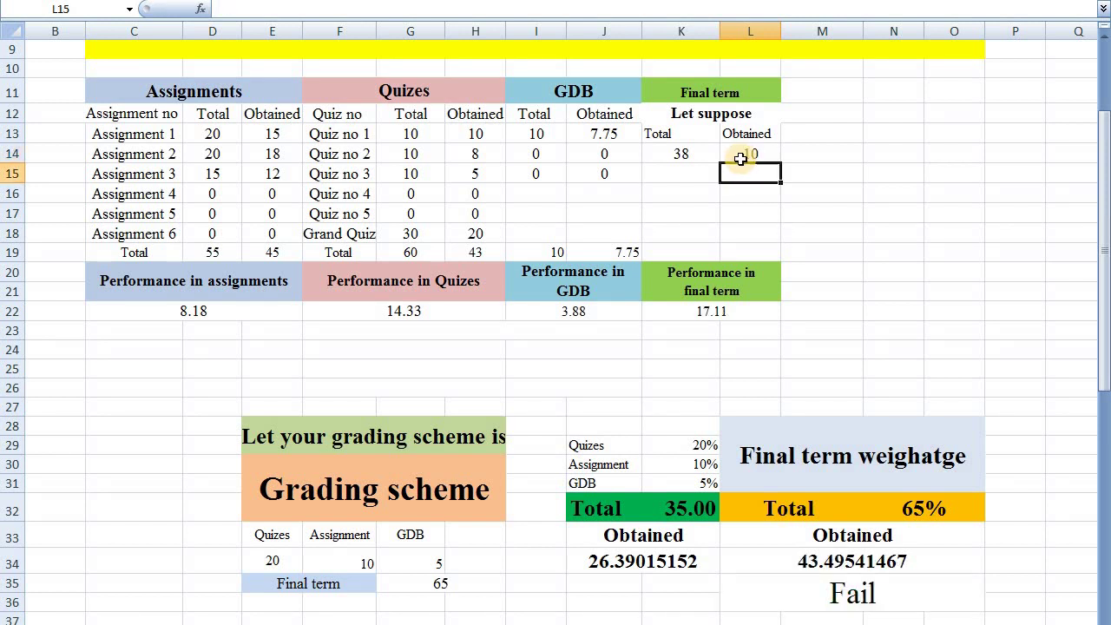
Try raising the supposed final term's obtained marks to 11, and also to 13
left_click(759, 157)
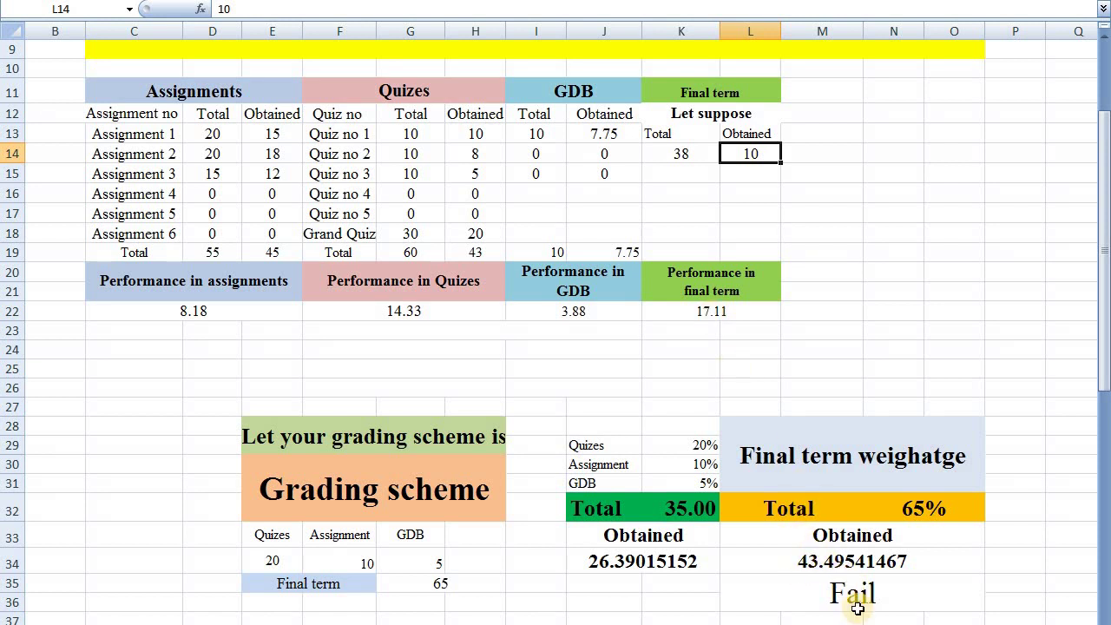
double_click(772, 152)
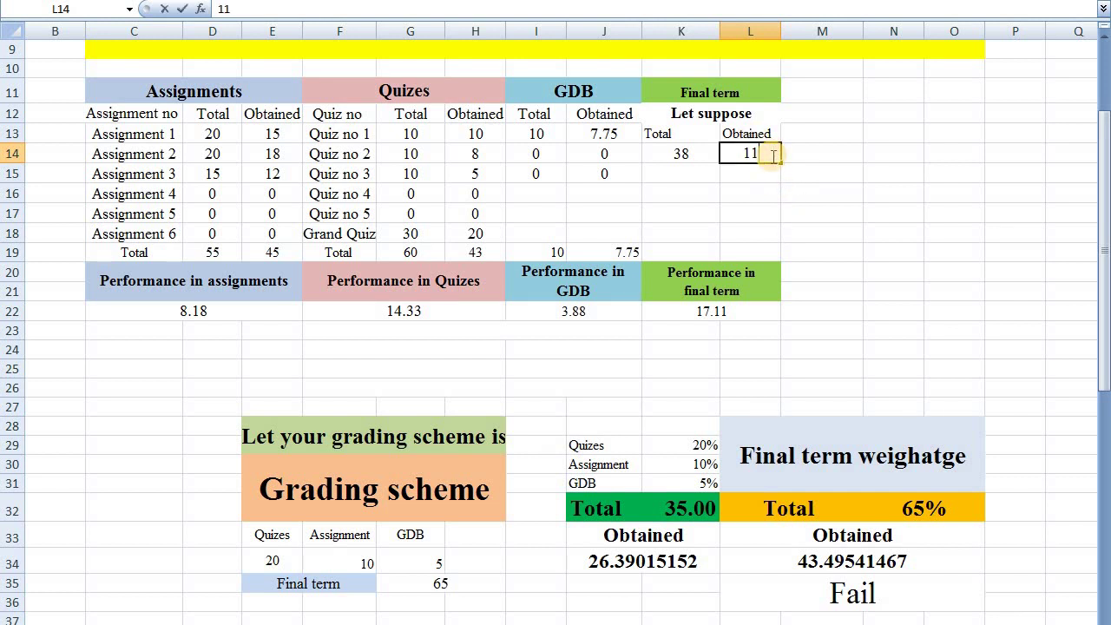
key("Return")
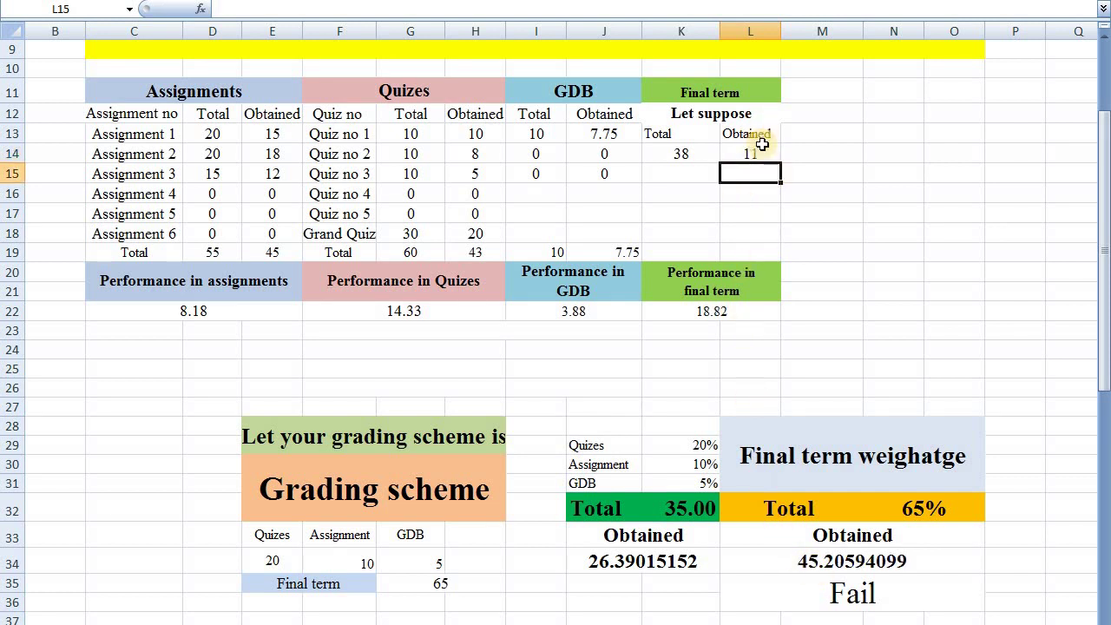
left_click(762, 150)
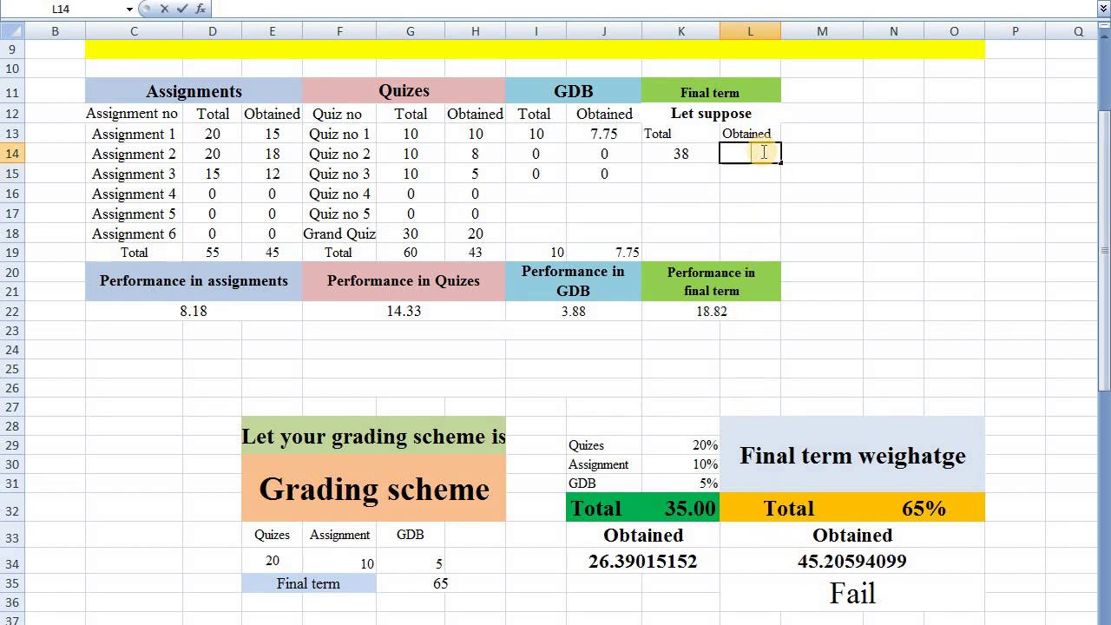
key("Return")
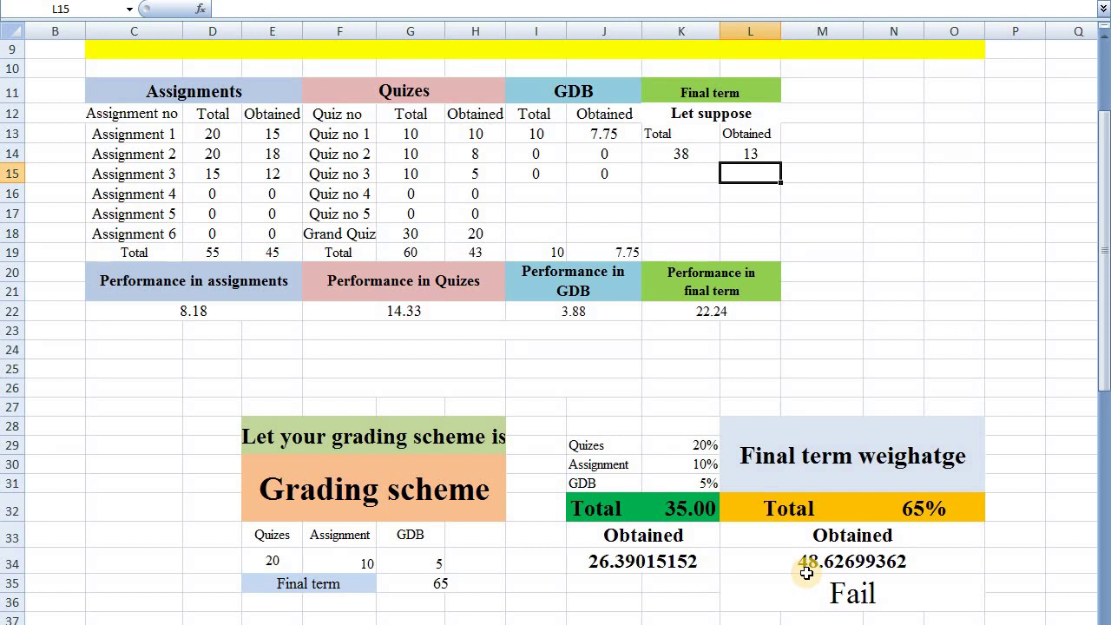
Set the supposed final term's obtained marks back to 15
left_click(757, 154)
key("BackSpace")
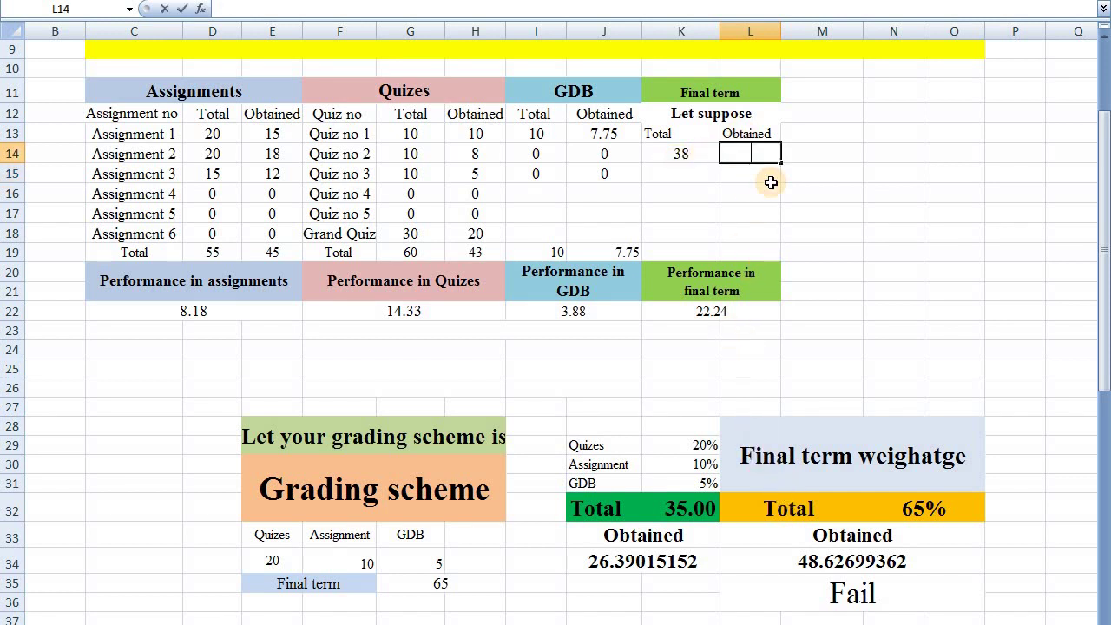
type("15")
key("Return")
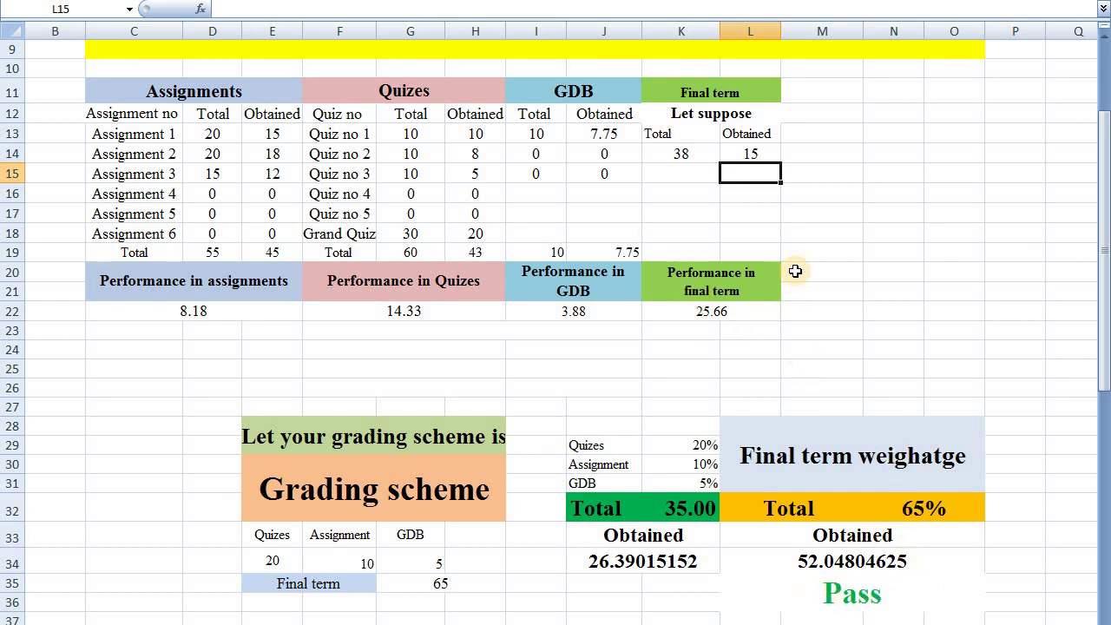
Try 10 obtained marks again for the supposed final term and check the overall result
left_click_drag(1103, 165, 1103, 66)
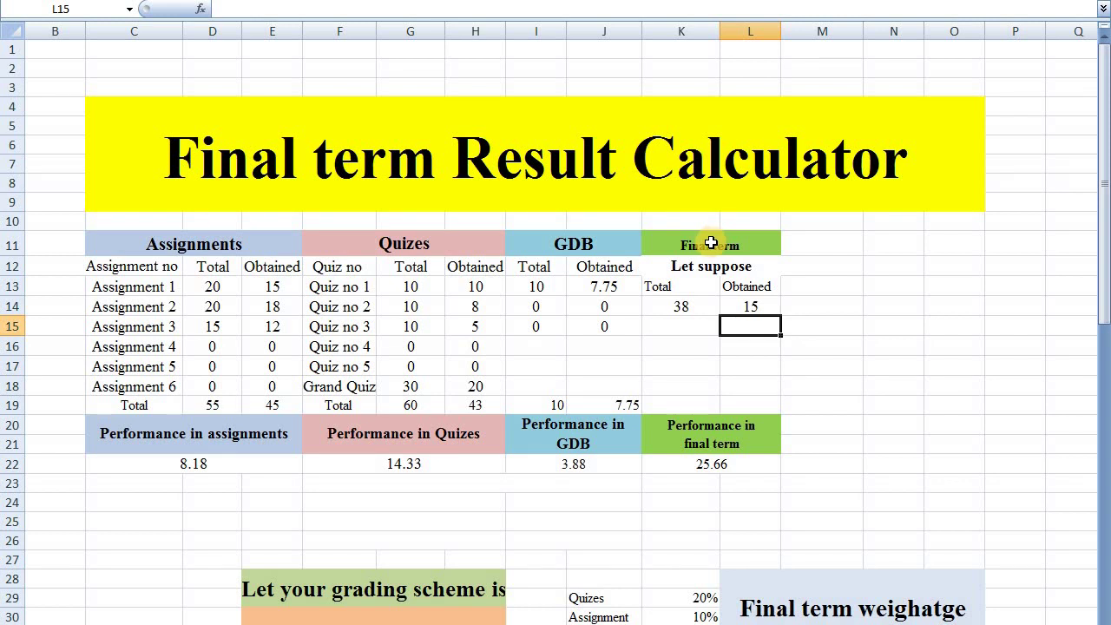
left_click(686, 307)
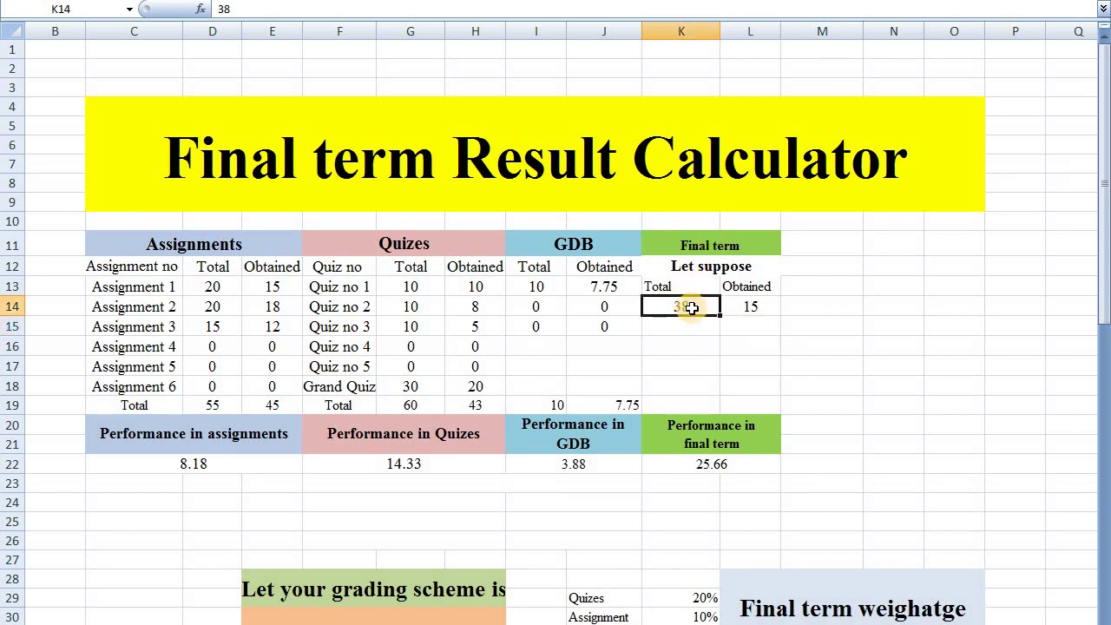
left_click(752, 308)
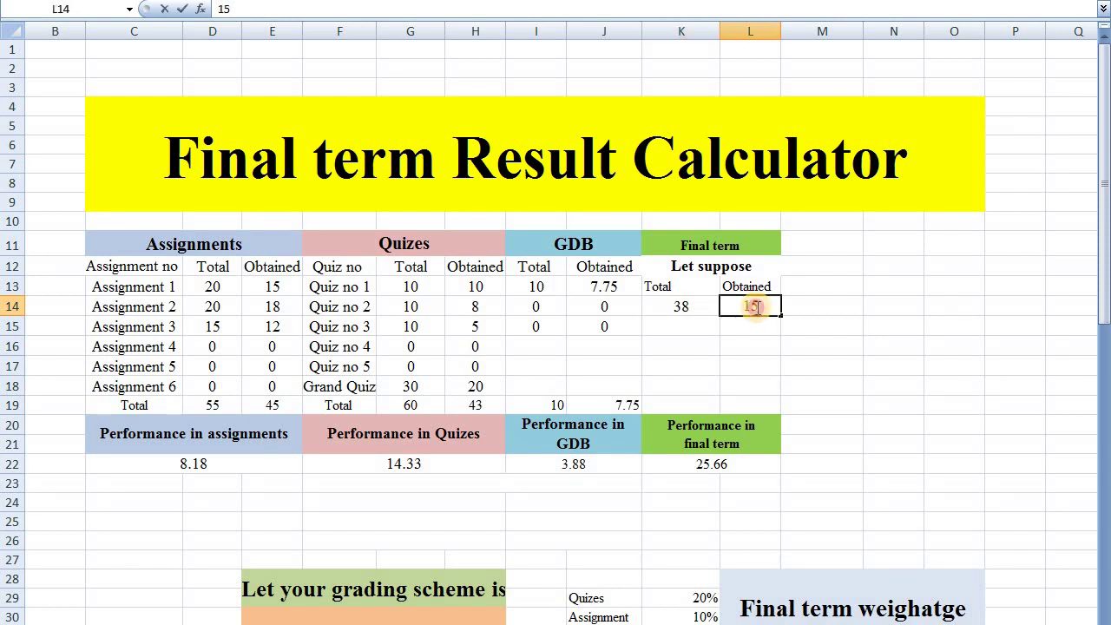
double_click(751, 308)
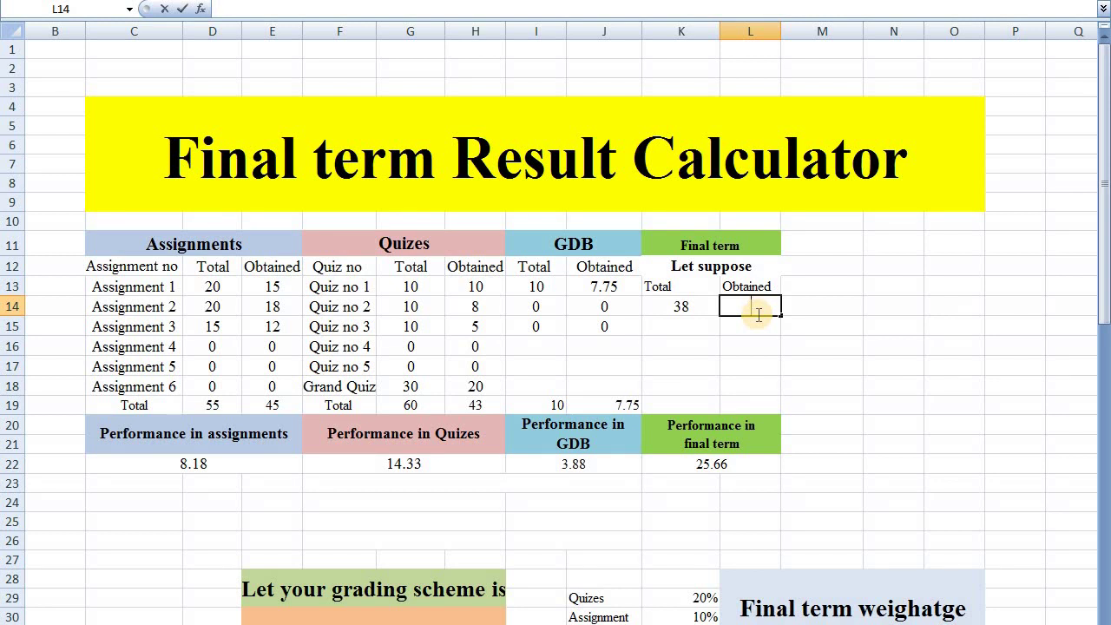
key("Return")
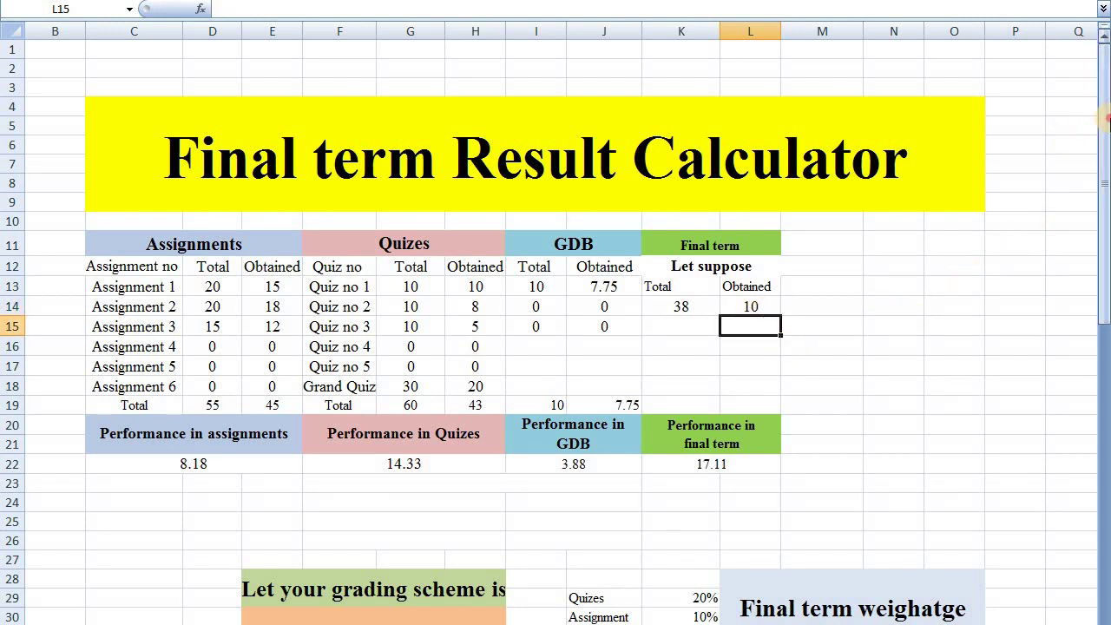
left_click_drag(1107, 122, 1106, 177)
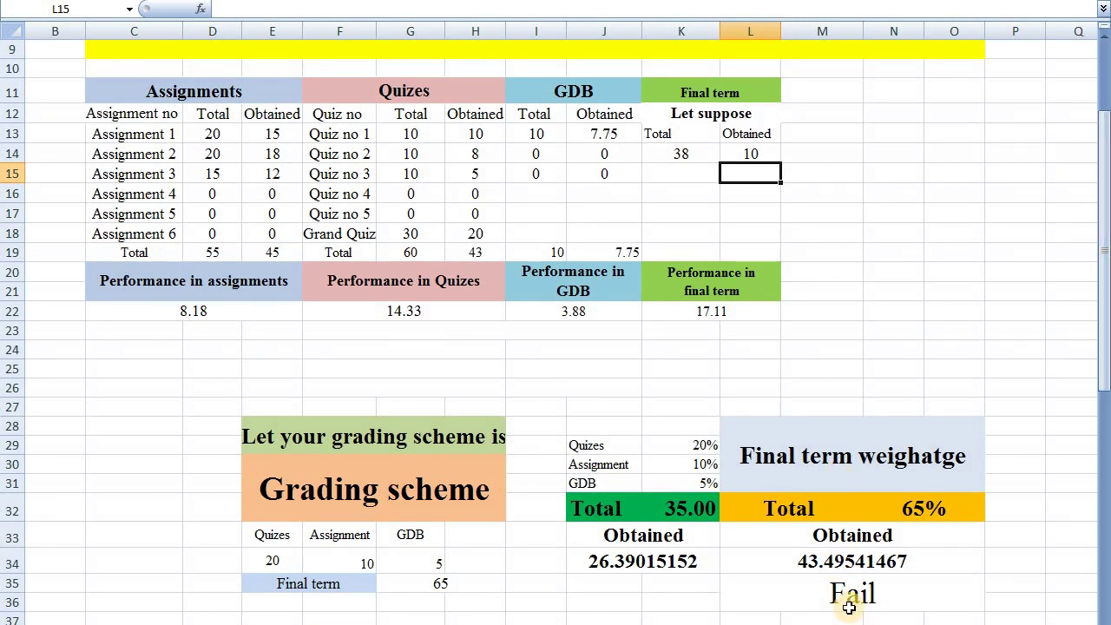
Try 11 and 12 as the supposed final term's obtained marks
left_click(758, 154)
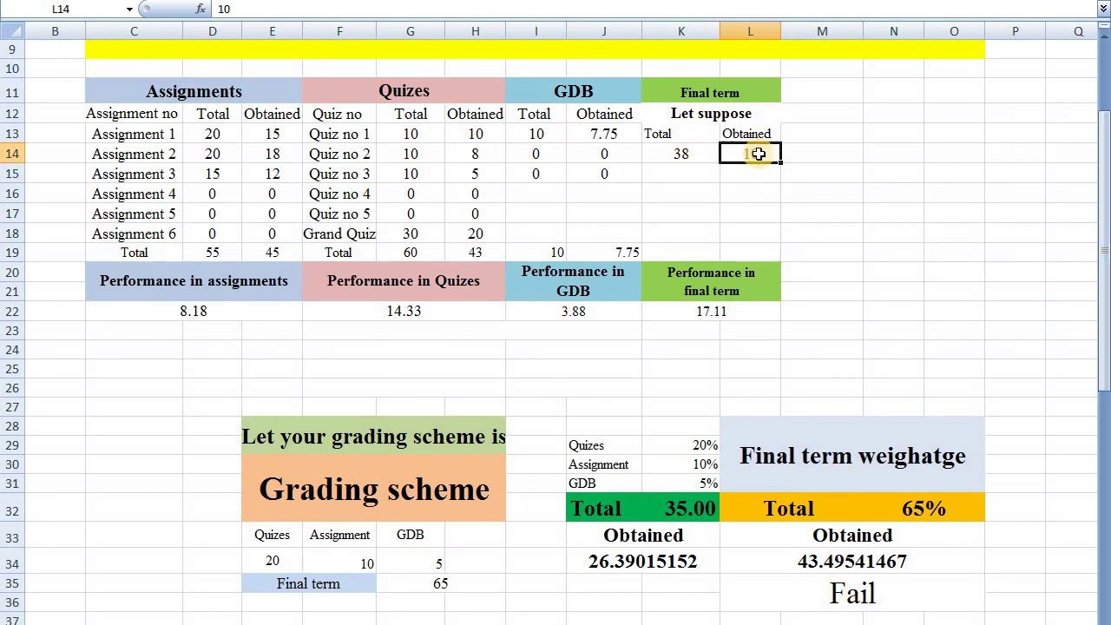
key("BackSpace")
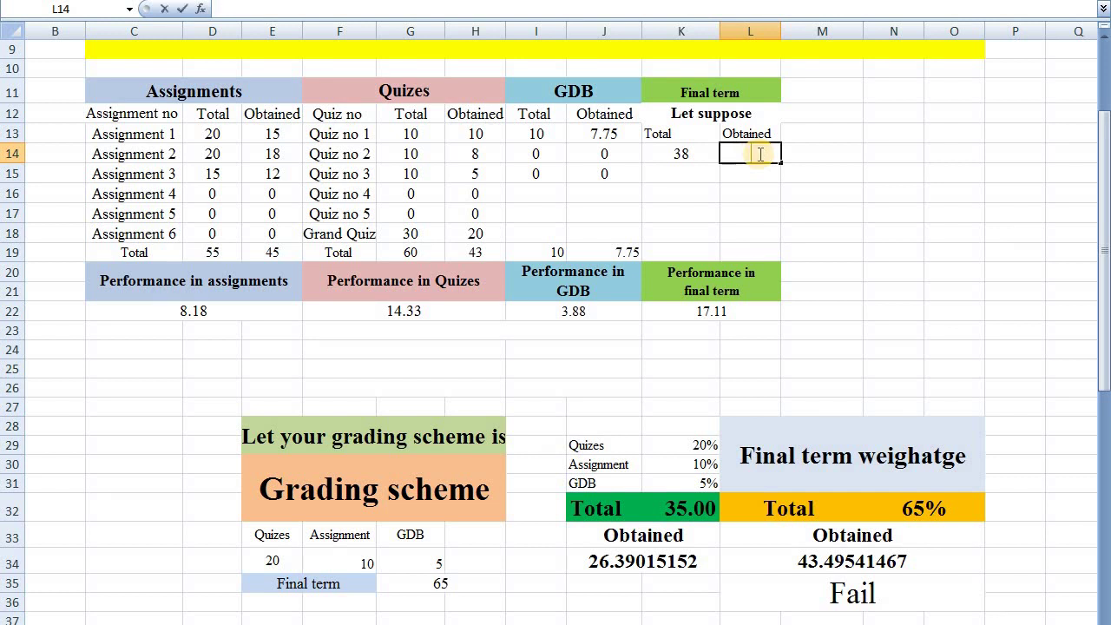
key("Return")
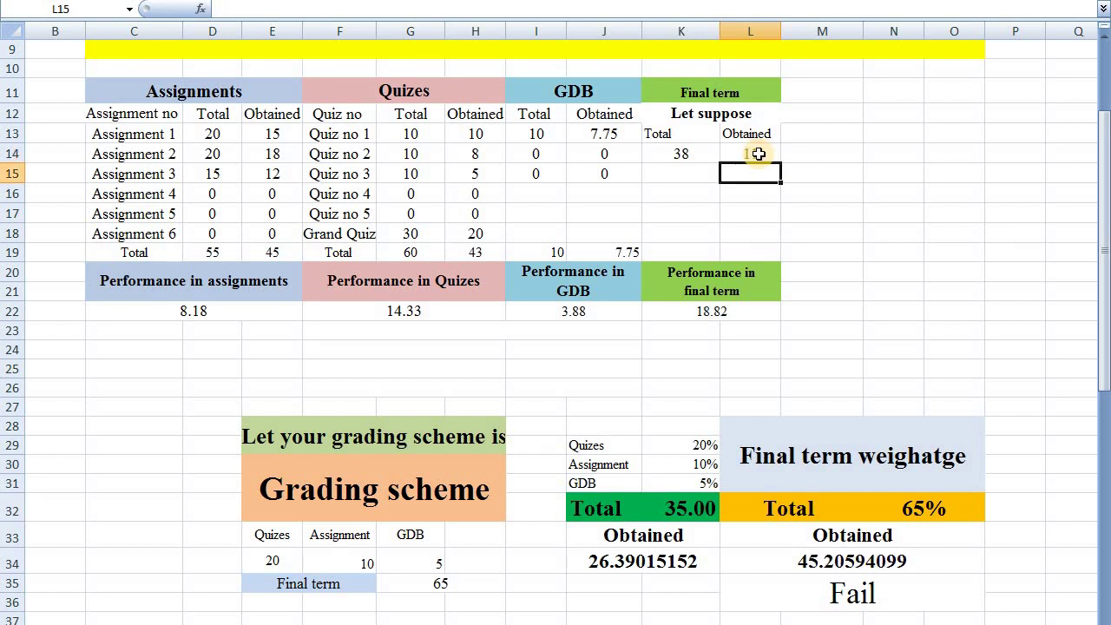
left_click(757, 154)
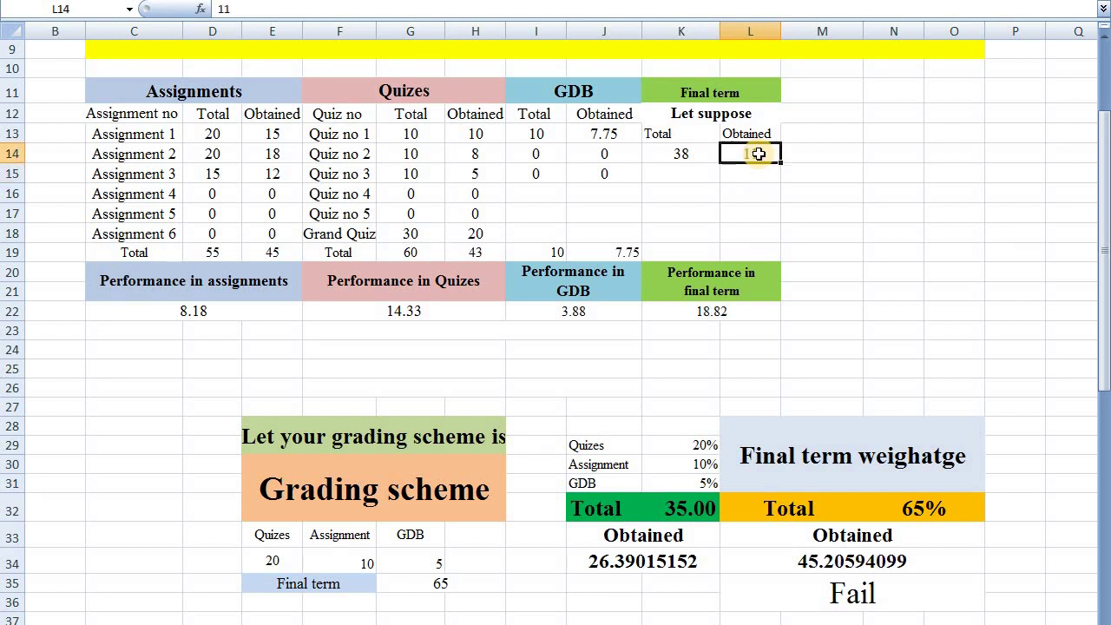
type("12")
key("Return")
Set the supposed final term's obtained marks to 14
left_click(757, 154)
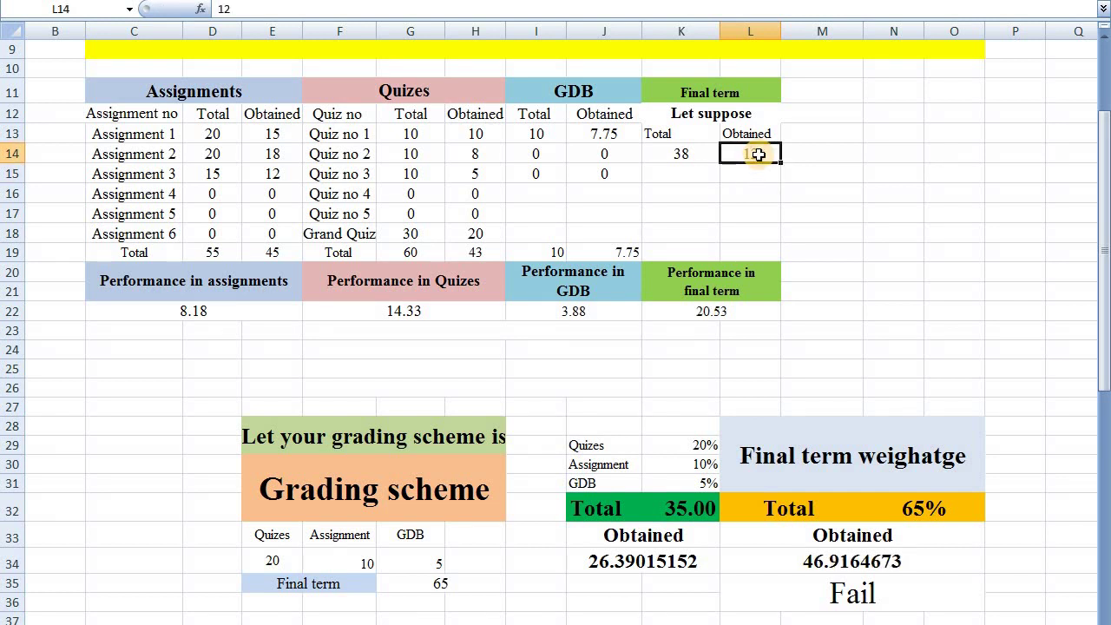
type("14")
key("Return")
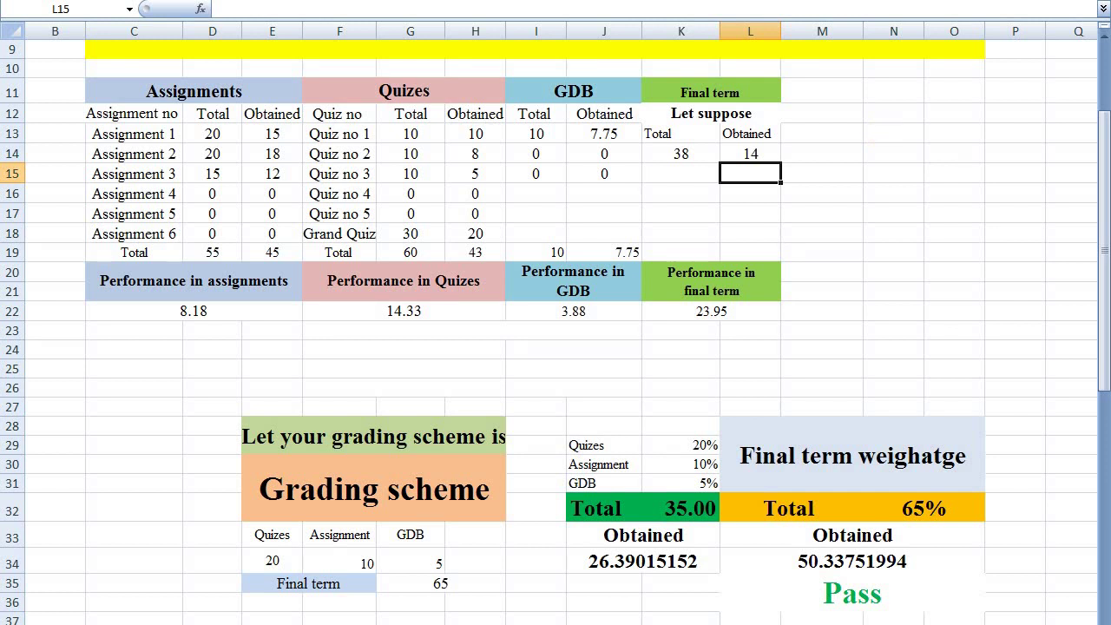
Review the supposed final term marks, the grading scheme and the overall result across the calculator sheet
left_click(753, 153)
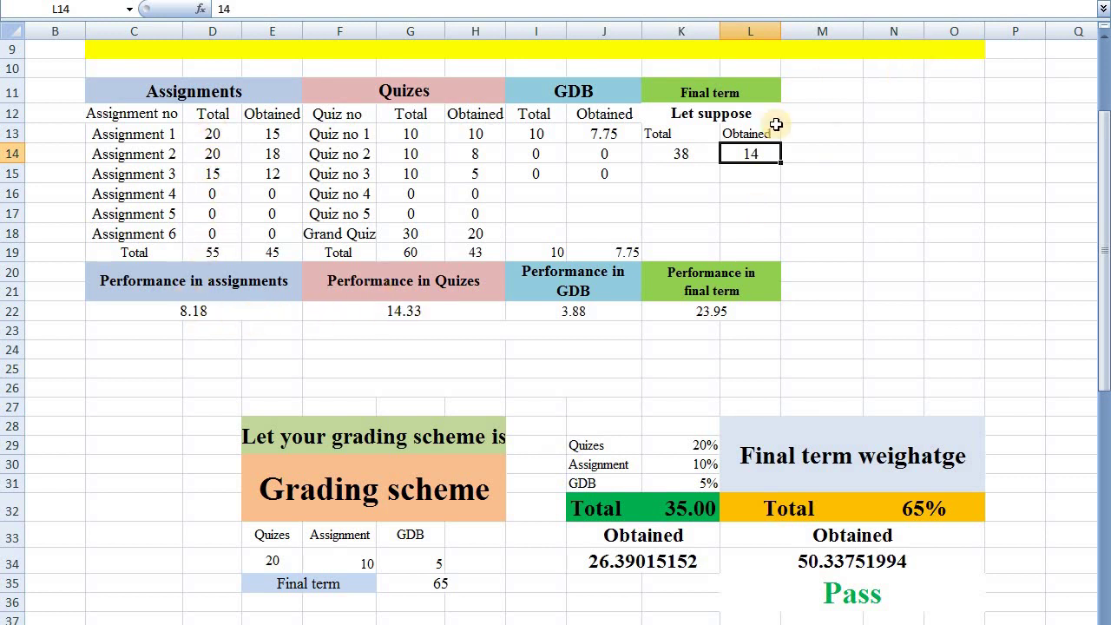
left_click(673, 154)
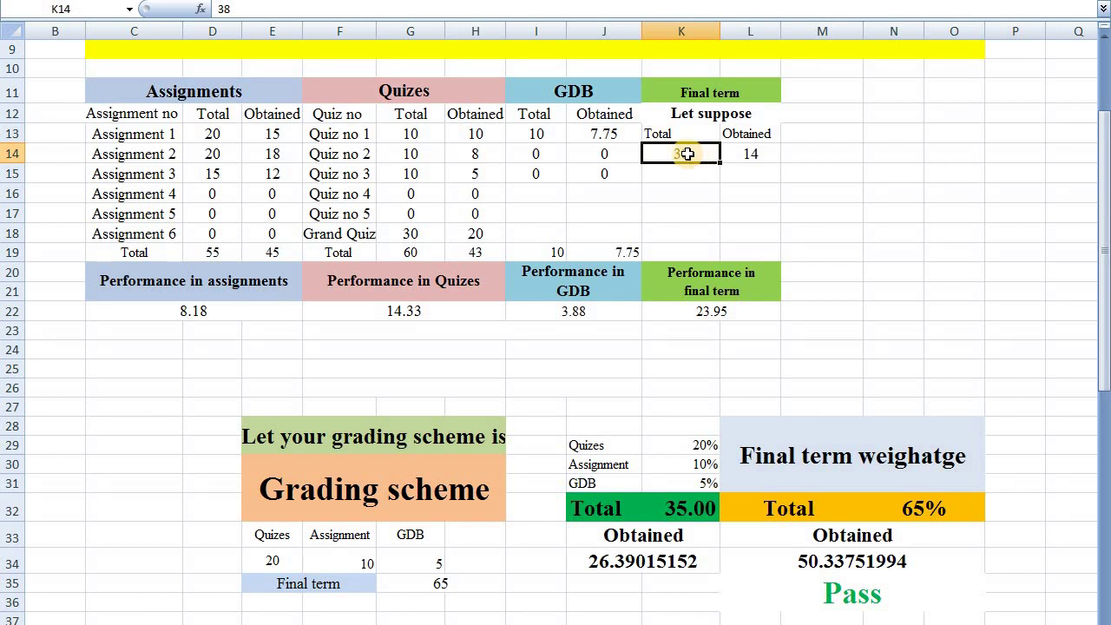
left_click(744, 156)
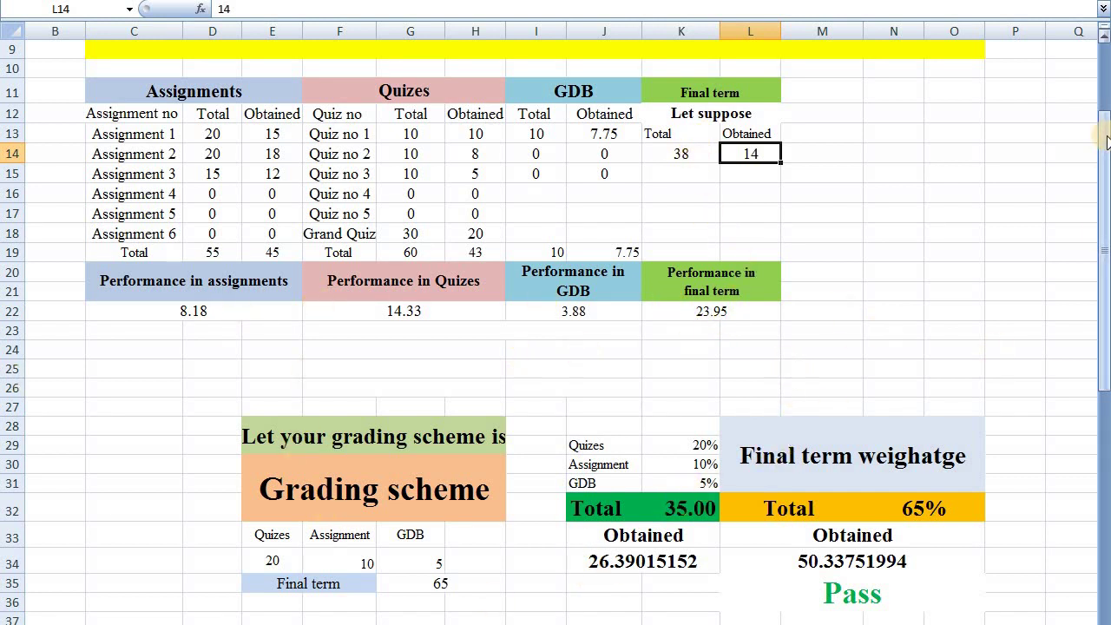
left_click_drag(1105, 143, 1106, 178)
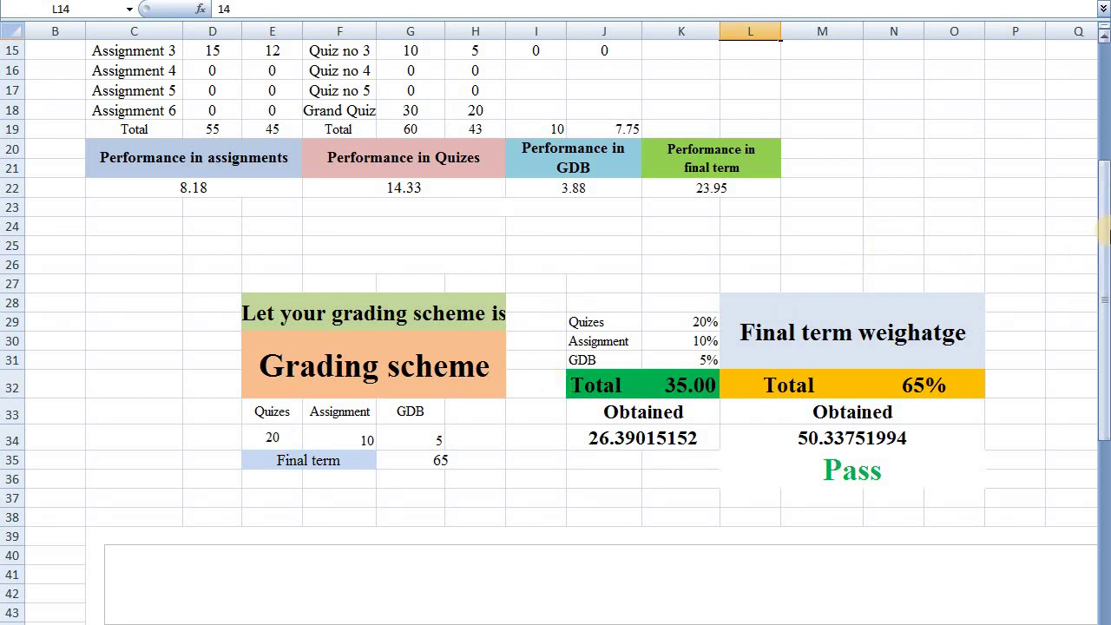
left_click_drag(1105, 230, 1105, 121)
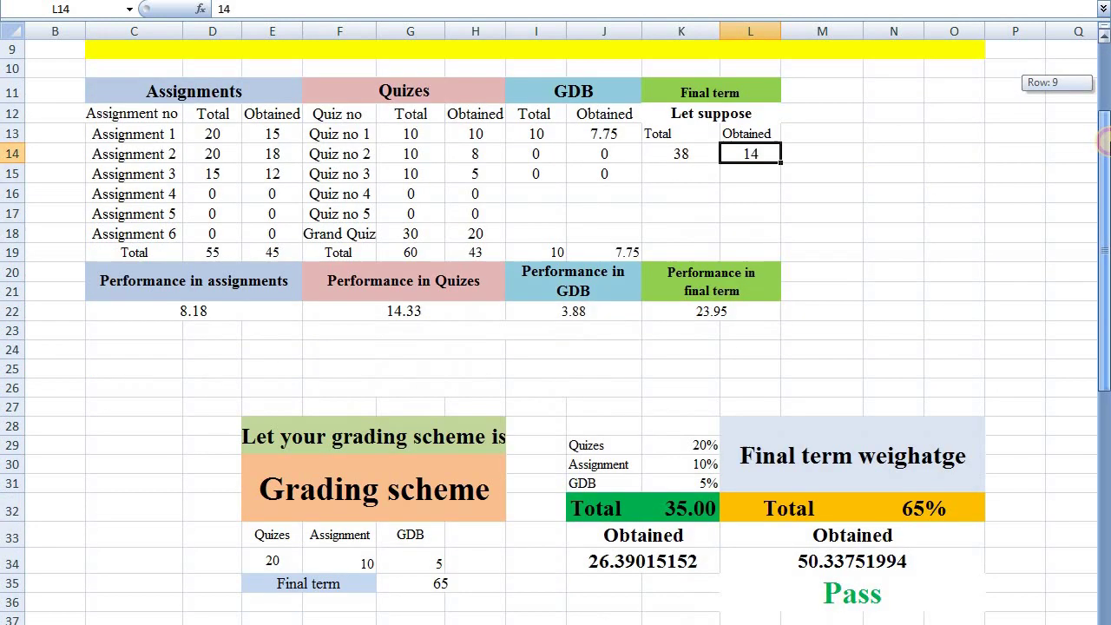
mouse_move(1105, 85)
left_mouse_down()
mouse_move(1107, 147)
mouse_move(1104, 69)
left_mouse_up()
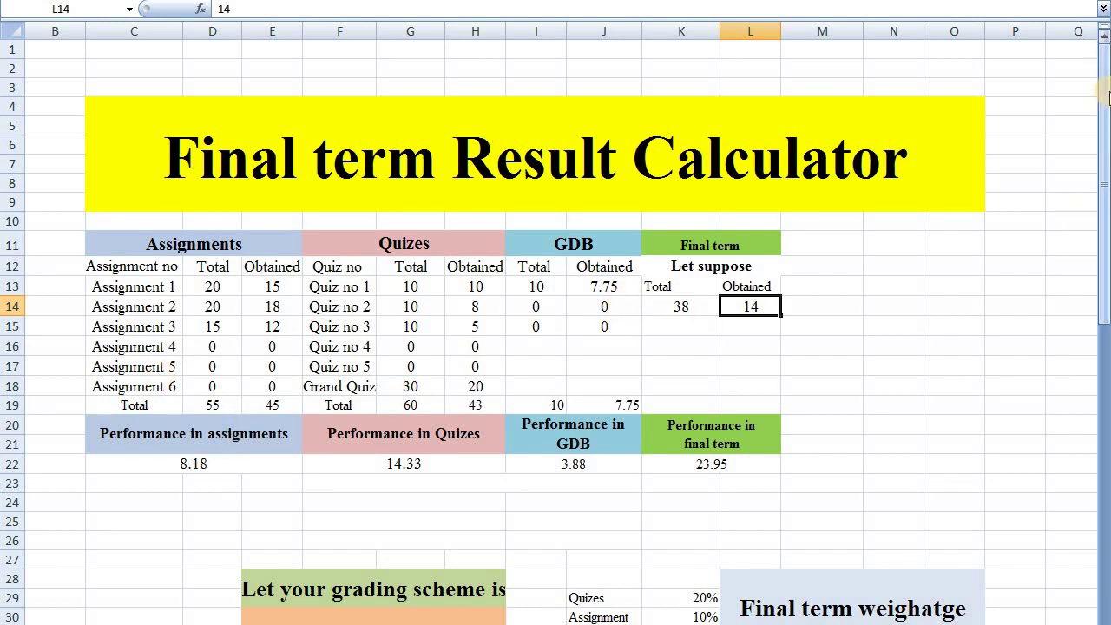
mouse_move(1108, 98)
left_mouse_down()
mouse_move(1108, 116)
mouse_move(1108, 105)
left_mouse_up()
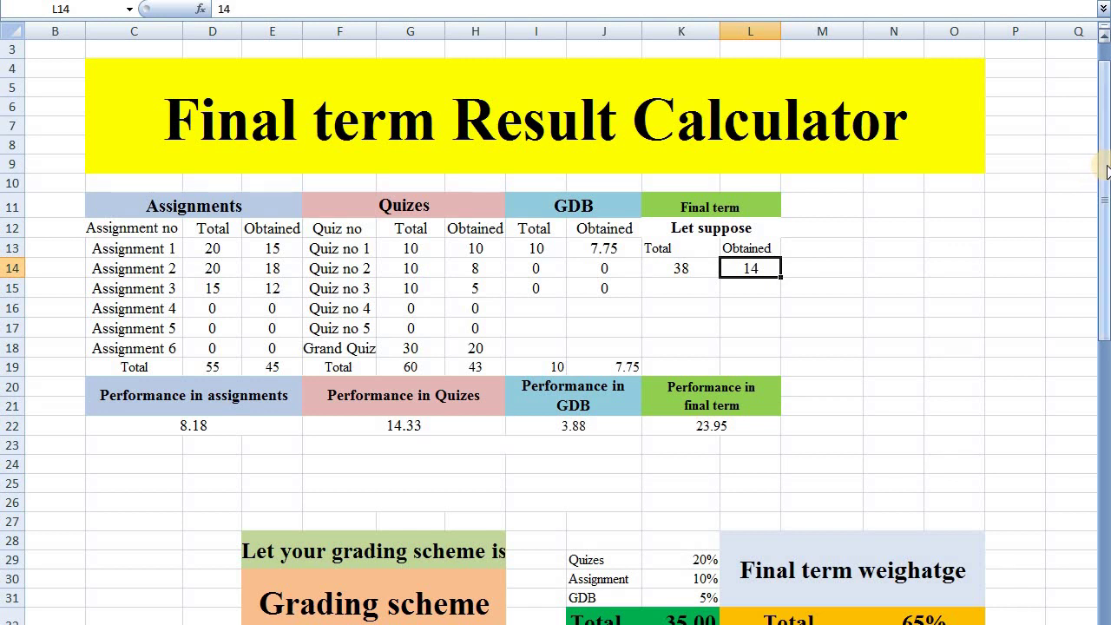
Examine the GDB weight in the grading scheme, the assignment, quiz, GDB and final term mark ranges, and the final term weightage result
left_click_drag(1106, 111, 1104, 139)
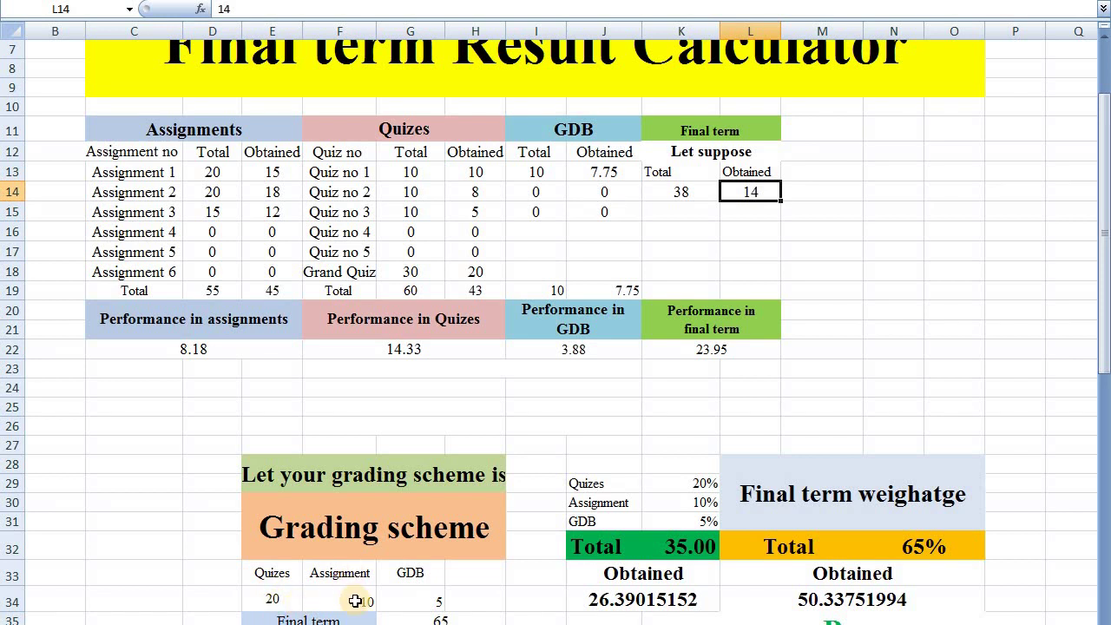
left_click(428, 604)
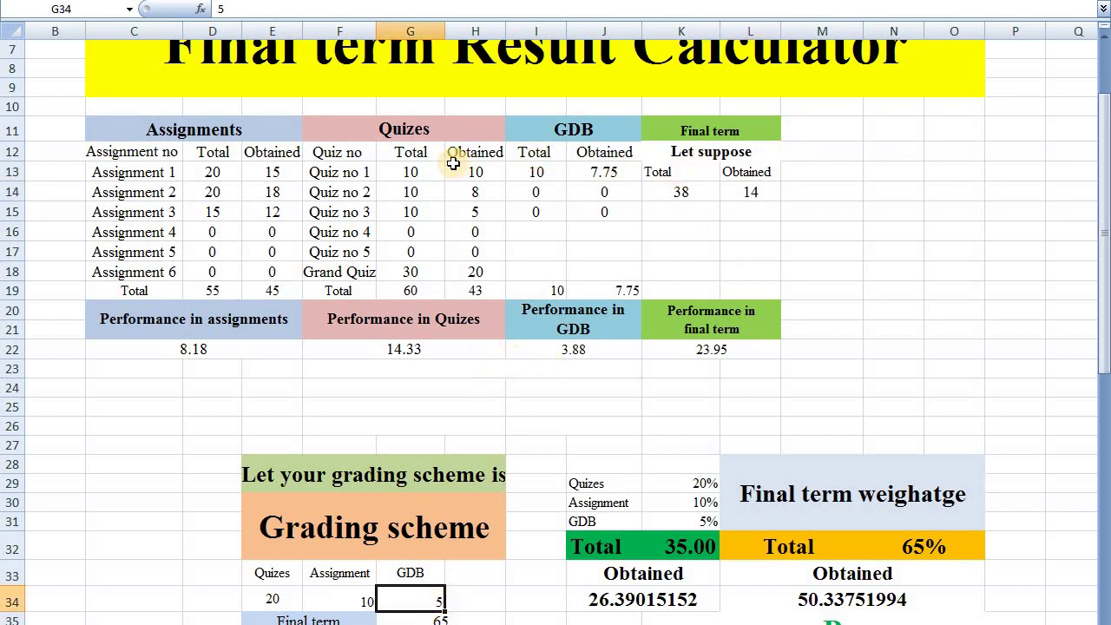
left_click_drag(211, 173, 295, 240)
left_click_drag(411, 172, 446, 249)
left_click_drag(540, 171, 598, 236)
left_click_drag(684, 187, 729, 223)
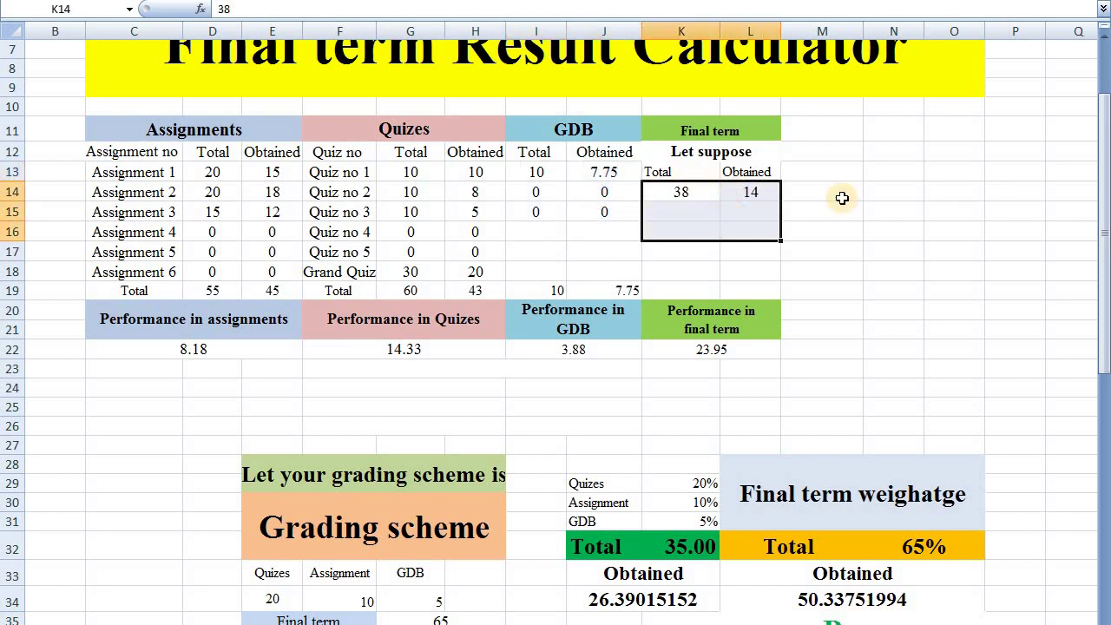
left_click(933, 163)
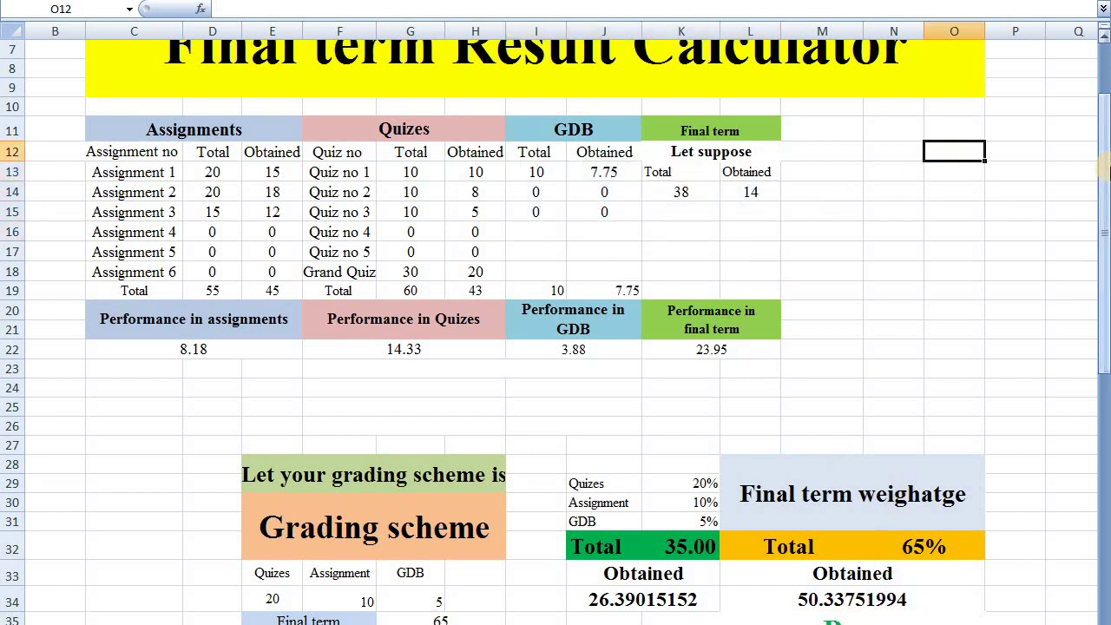
left_click_drag(1102, 141, 1102, 174)
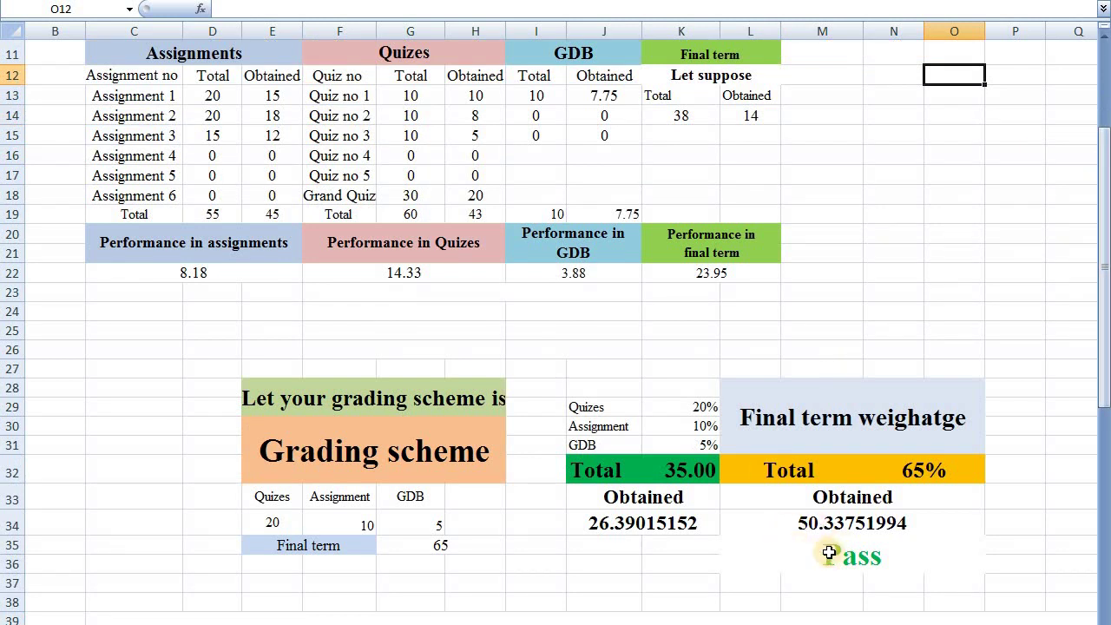
left_click_drag(1103, 201, 1103, 201)
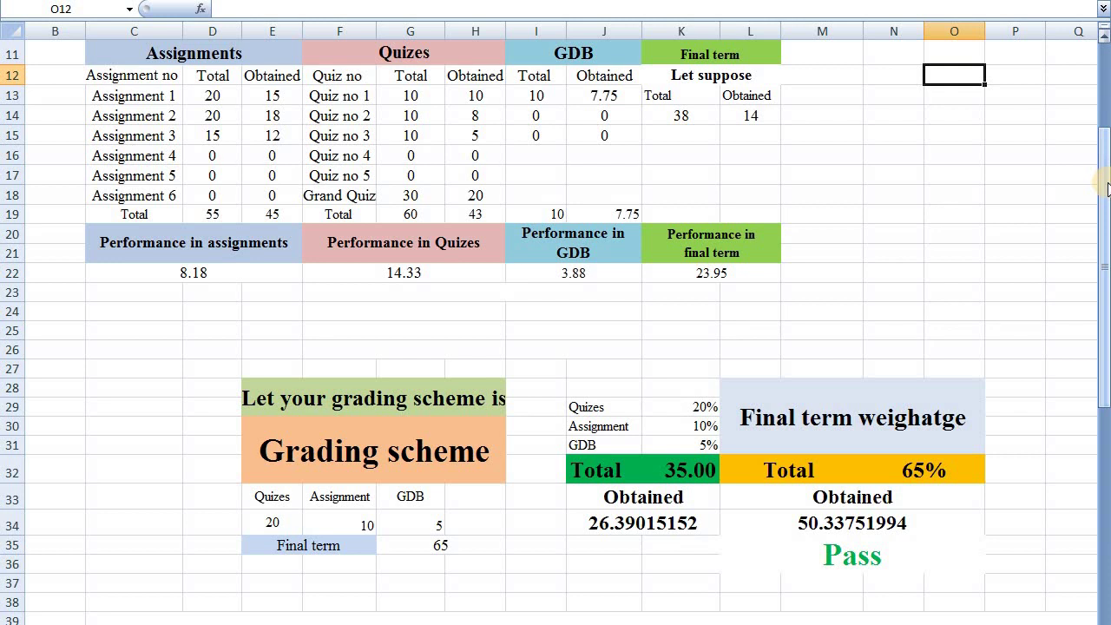
left_click_drag(1106, 187, 1106, 160)
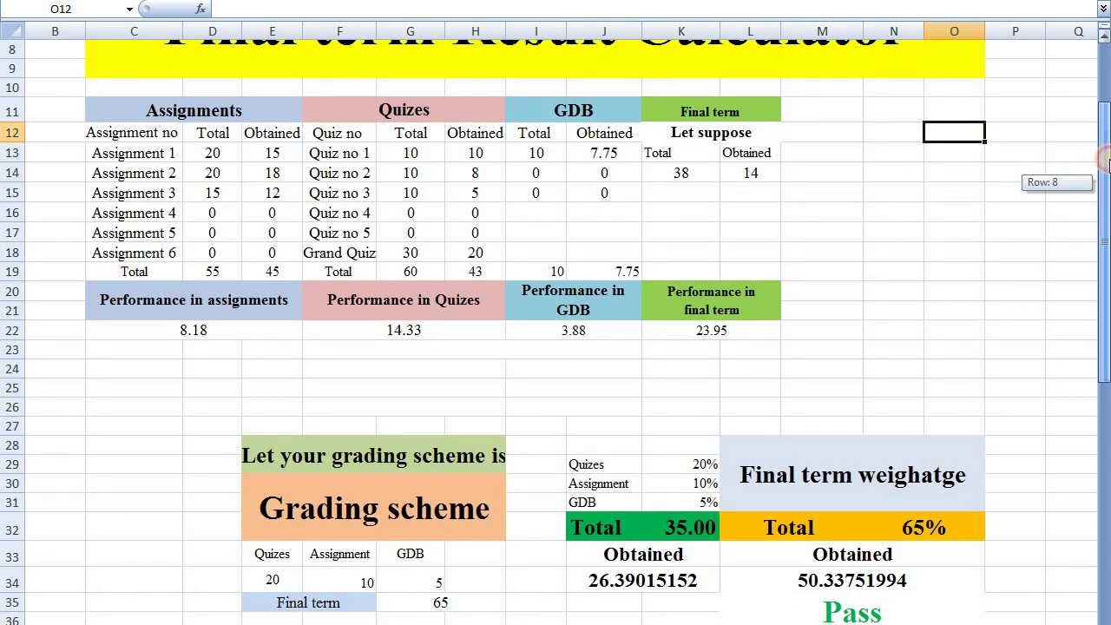
left_click_drag(1103, 161, 1104, 127)
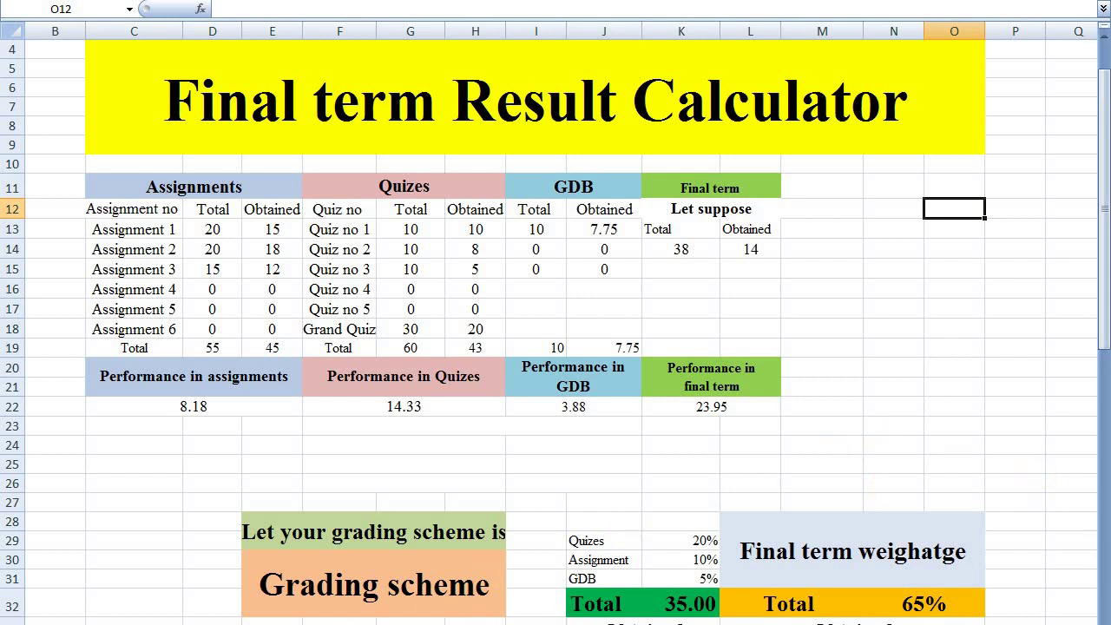
left_click_drag(1102, 128, 1102, 150)
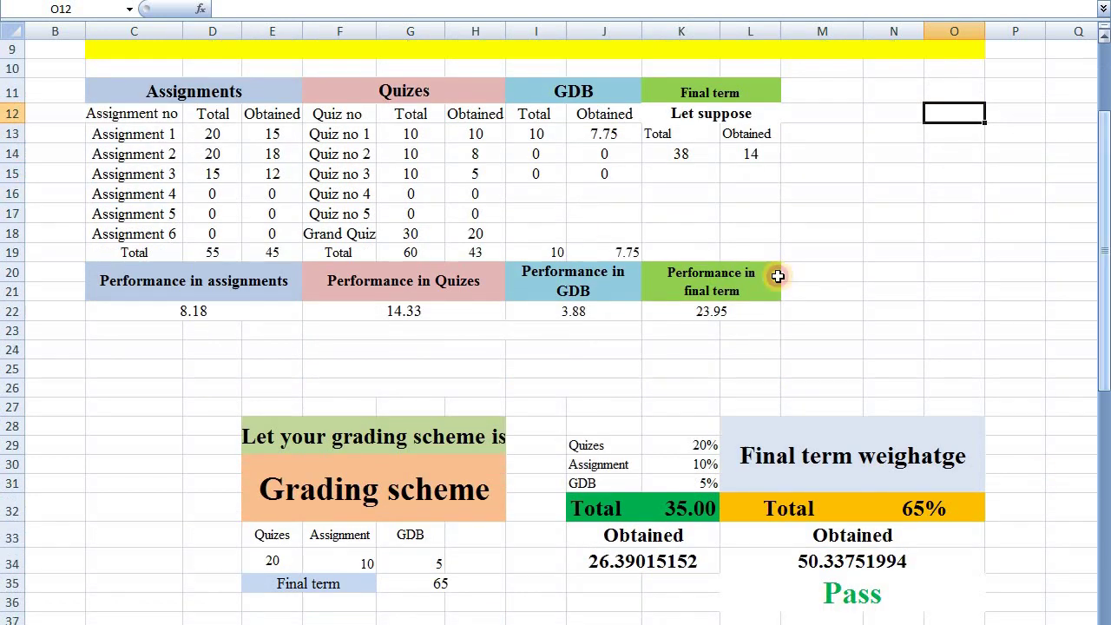